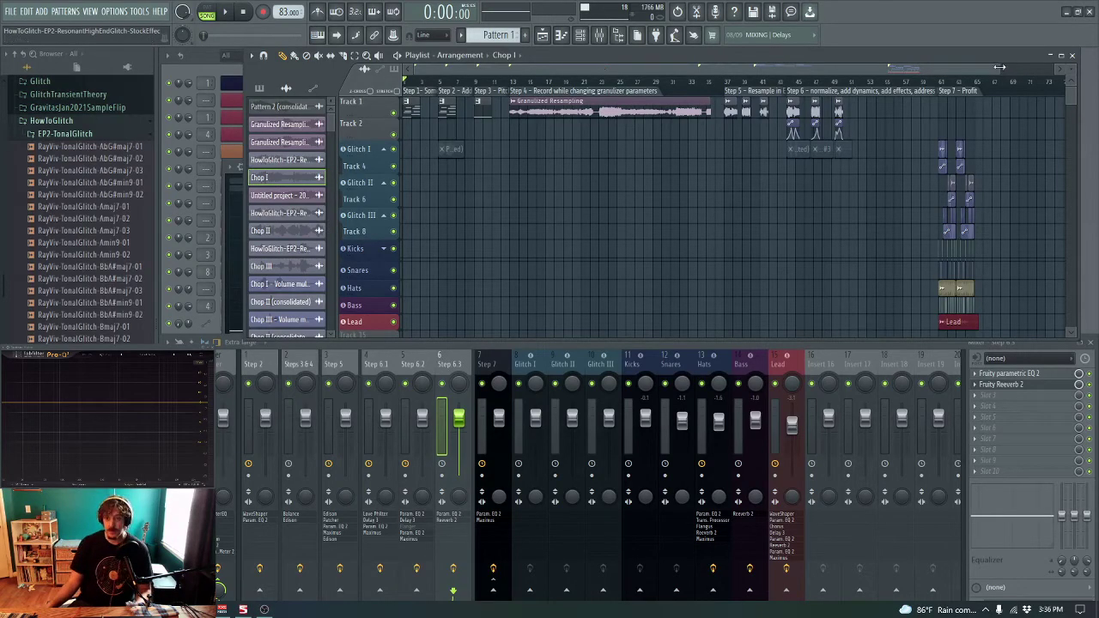
Step: Play the opening Pattern 1 notes under the Step 1 marker in the playlist, and stop playback
left_click_drag(998, 67, 533, 68)
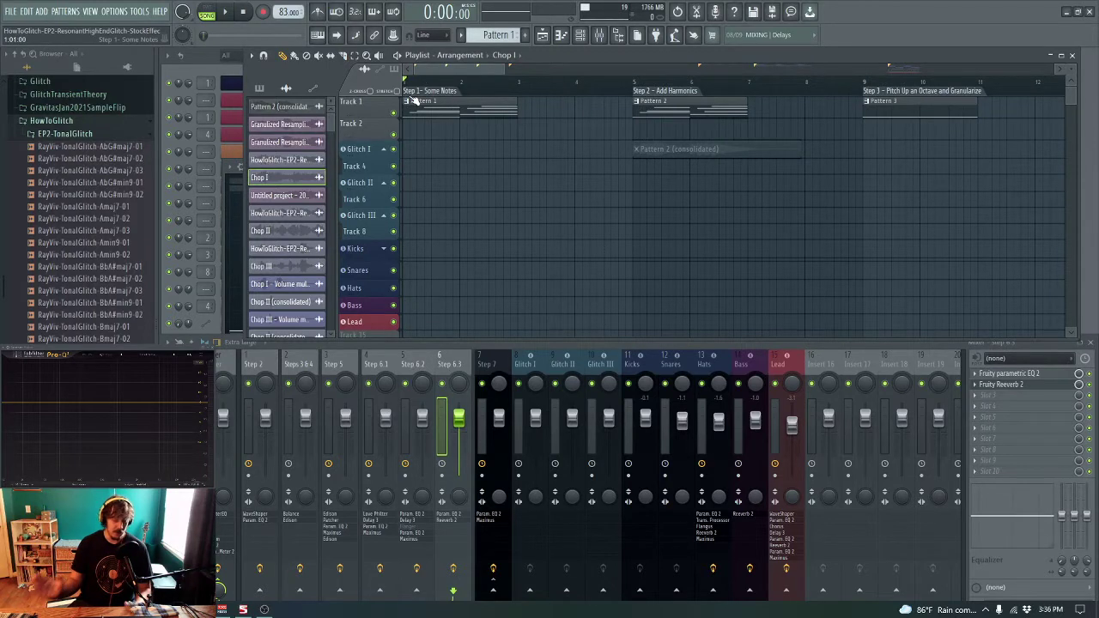
key("space")
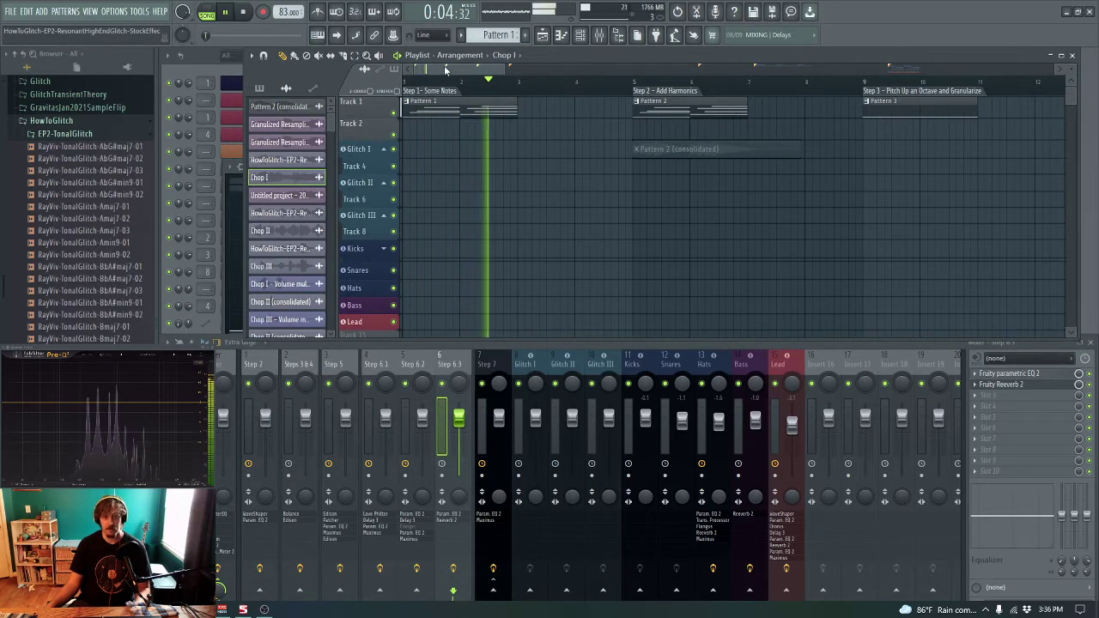
left_click_drag(445, 71, 805, 85)
key("space")
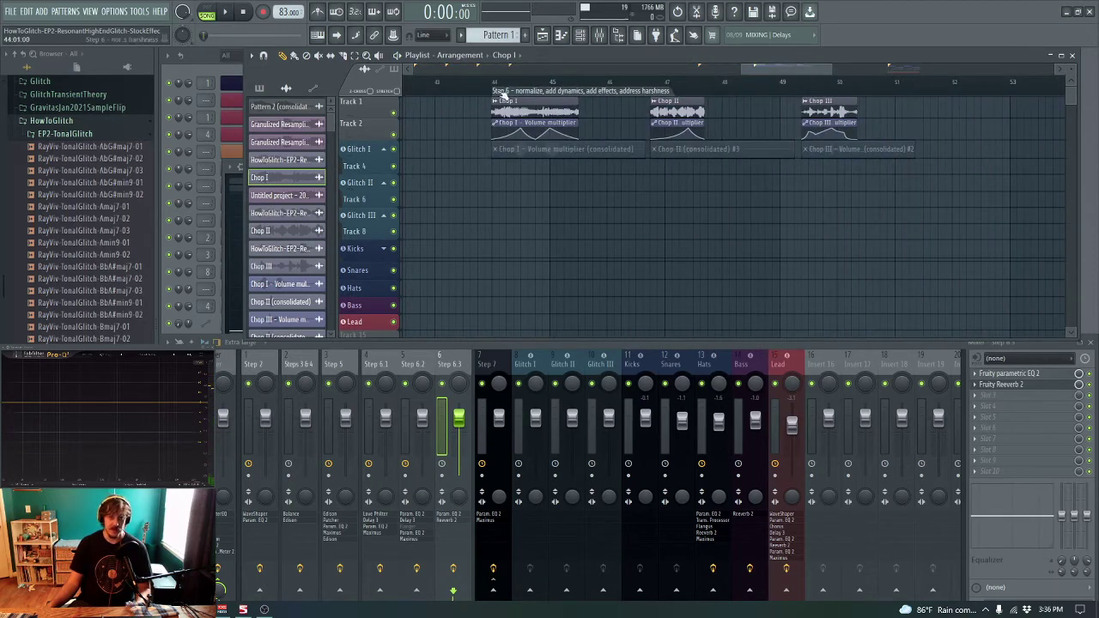
Step: Play the Chop I, Chop II and Chop III clips in the Step 6 section, jumping from one to the next
left_click(496, 85)
key("space")
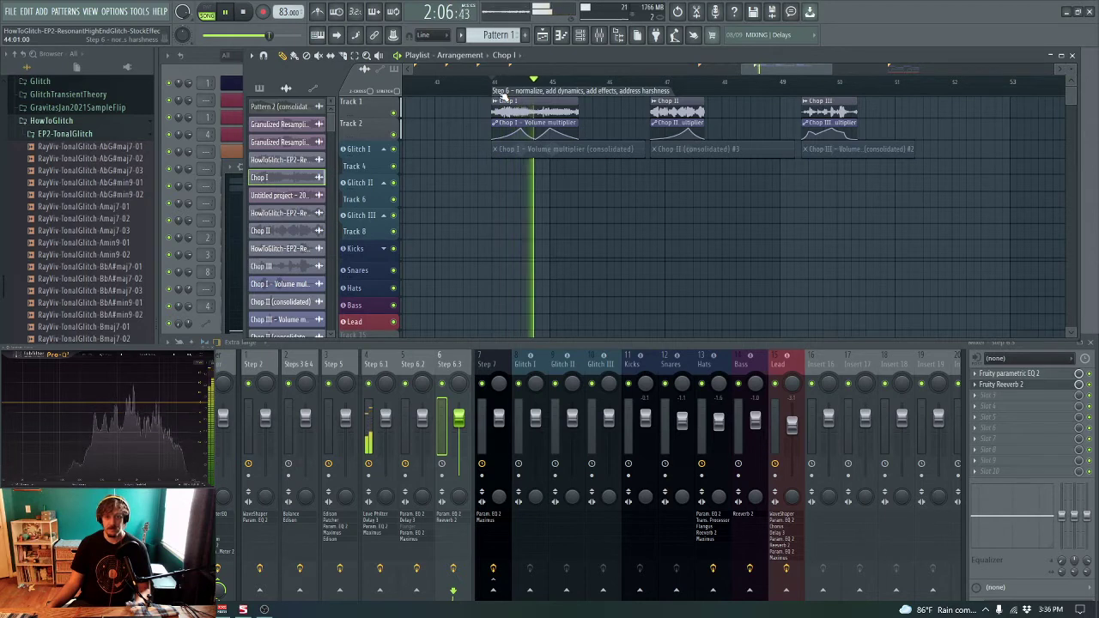
left_click(645, 84)
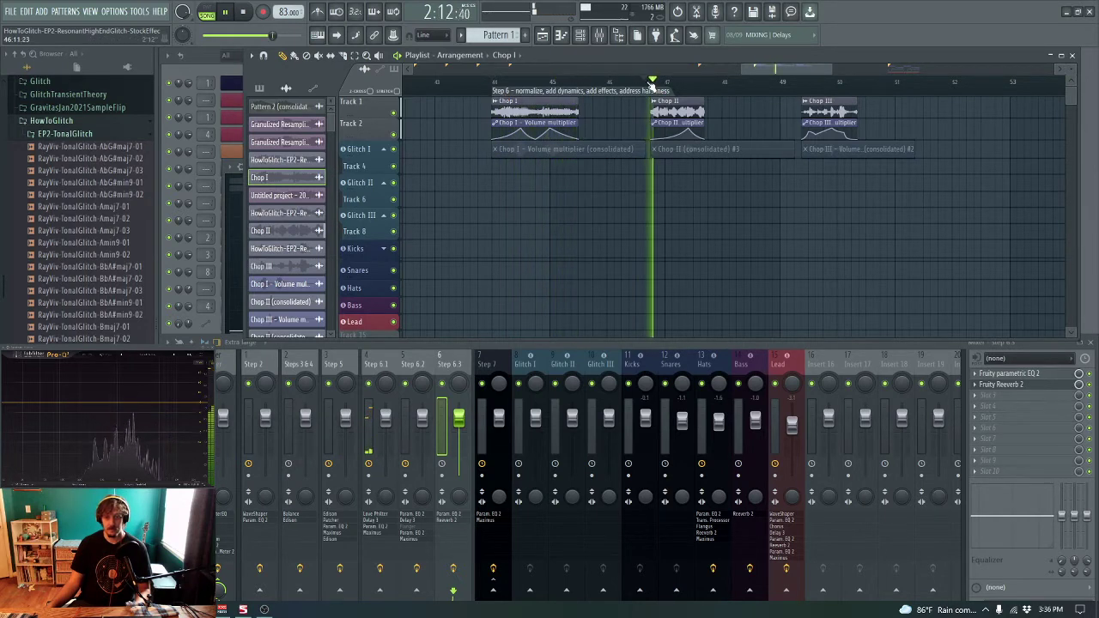
left_click(791, 82)
Step: Play the full arrangement from the Step 7 - Profit marker at bar 61, and stop playback
left_click_drag(759, 70, 839, 89)
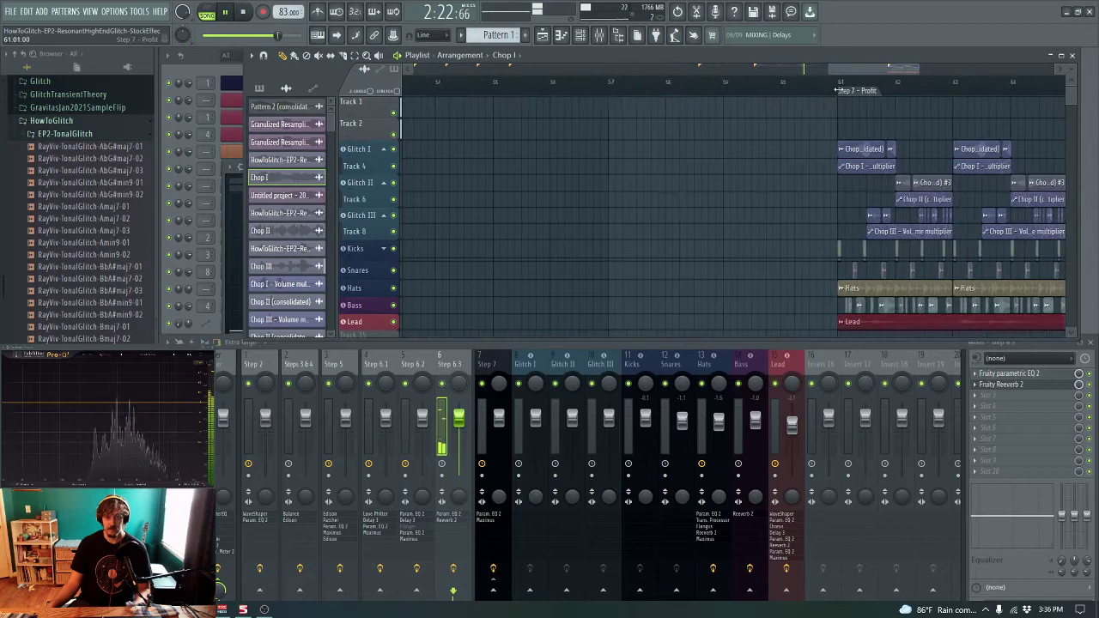
key("space")
left_click(838, 83)
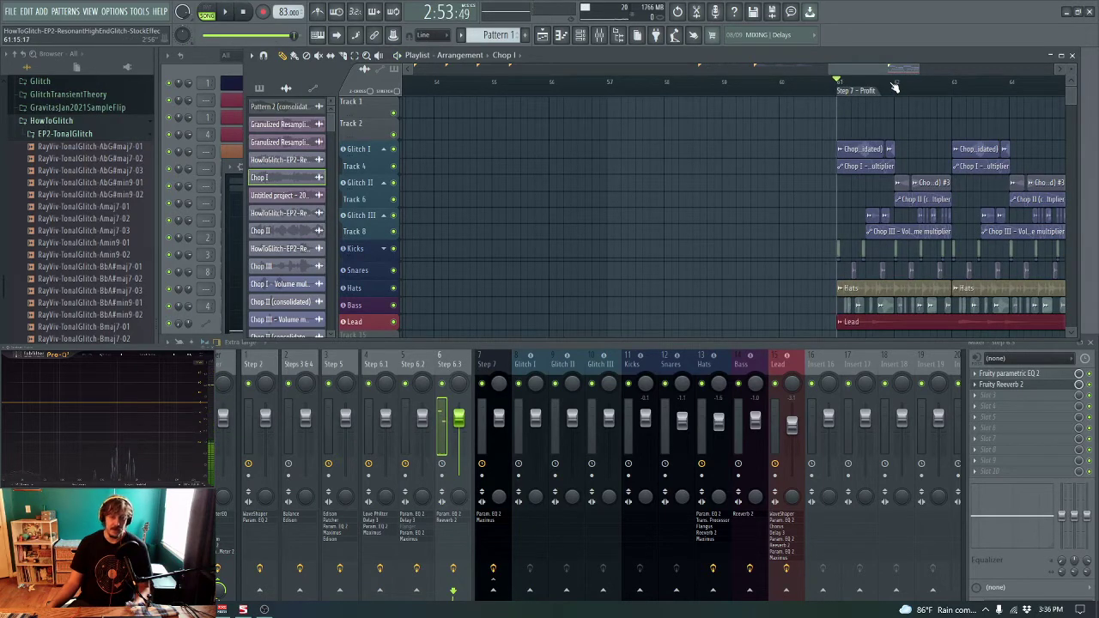
mouse_move(917, 69)
left_mouse_down()
mouse_move(967, 76)
mouse_move(930, 80)
left_mouse_up()
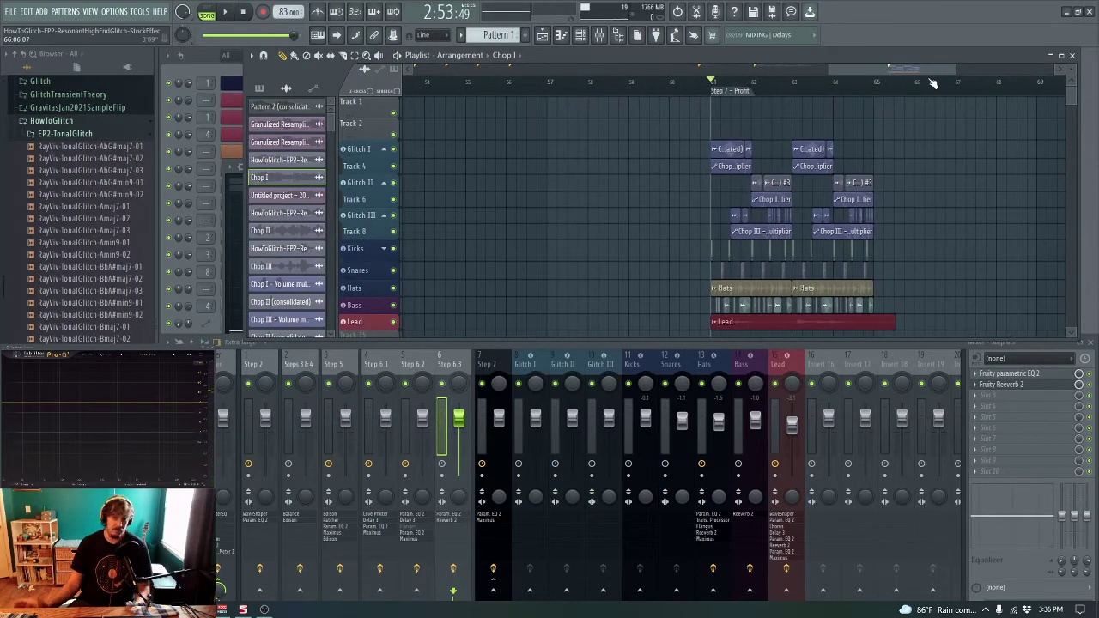
key("space")
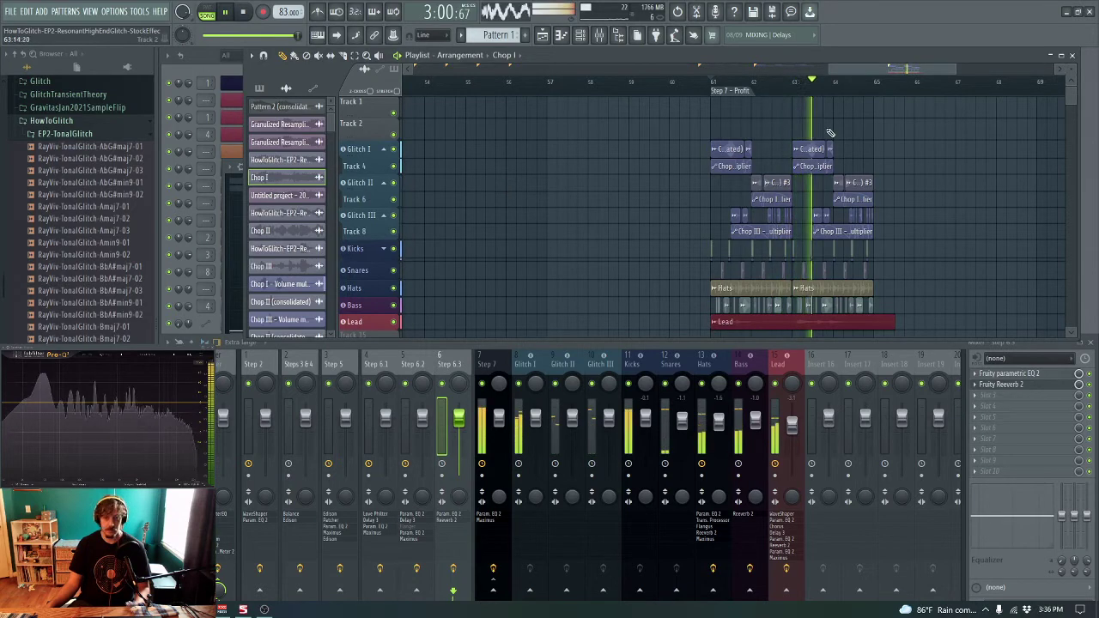
mouse_move(917, 72)
left_mouse_down()
mouse_move(777, 74)
mouse_move(949, 72)
mouse_move(895, 70)
left_mouse_up()
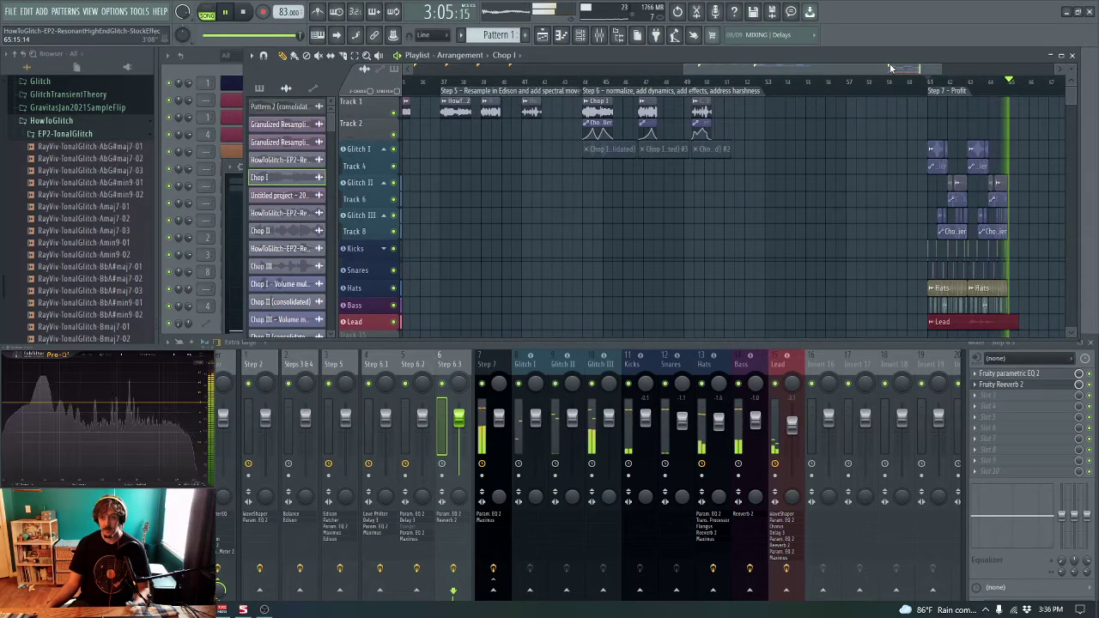
key("space")
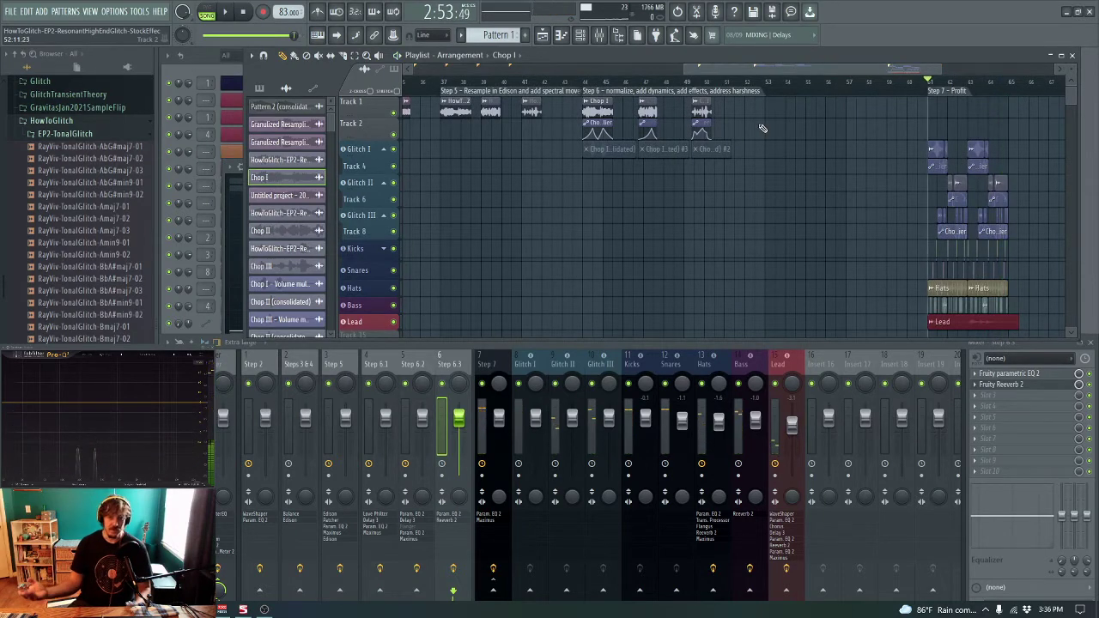
Step: Return the playhead to bar 1, audition the Step 1 notes briefly, and select the first Pattern 1 clip
left_click_drag(786, 70, 942, 68)
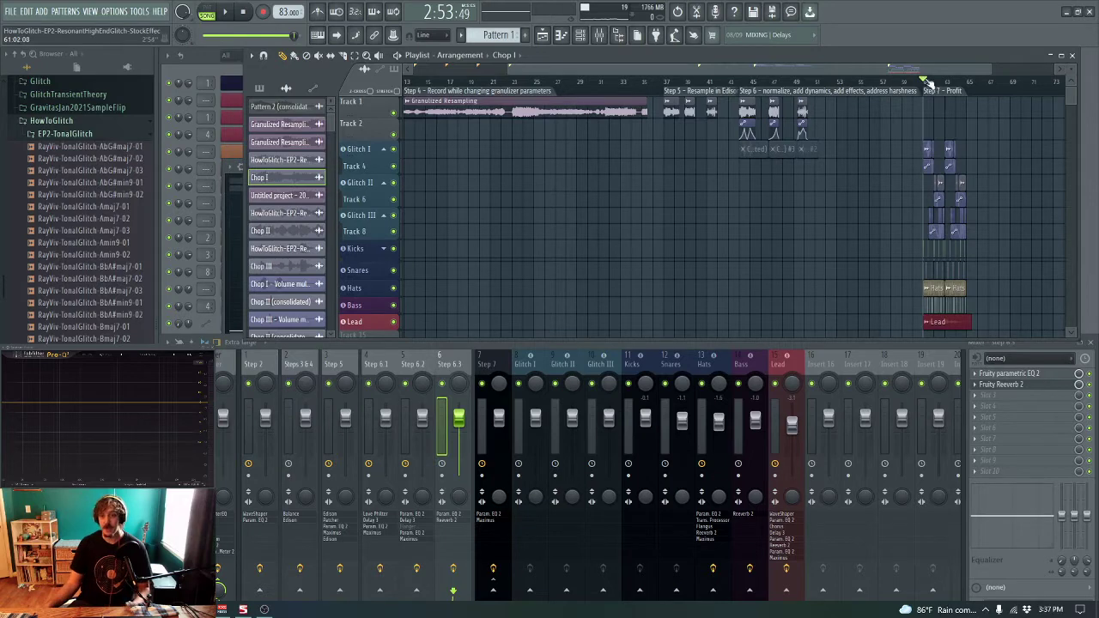
left_click_drag(933, 70, 481, 79)
left_click(407, 83)
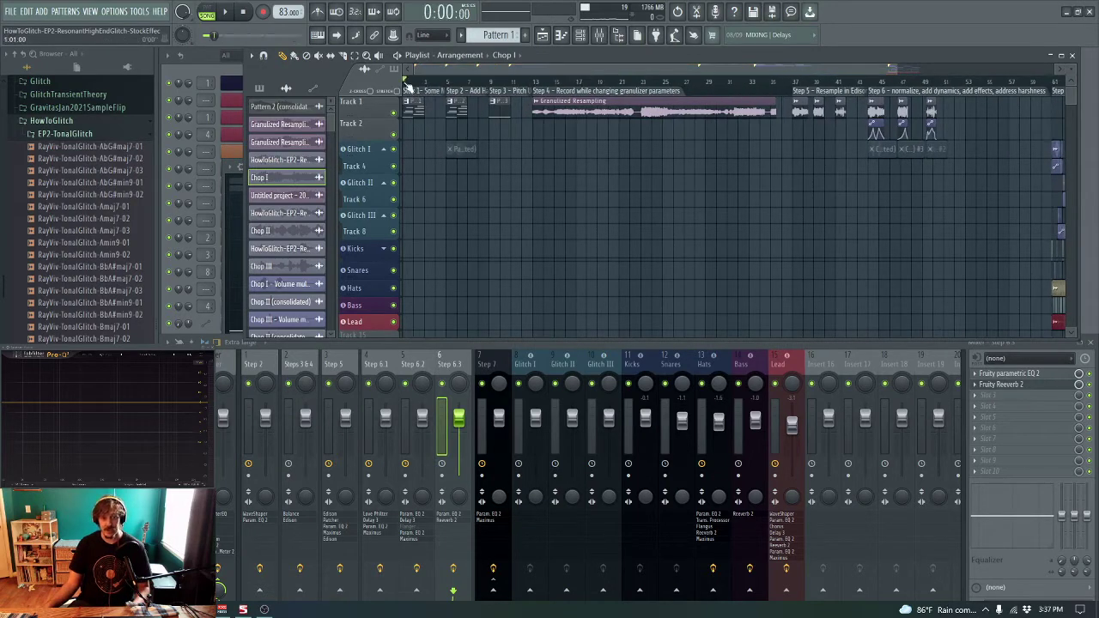
key("space")
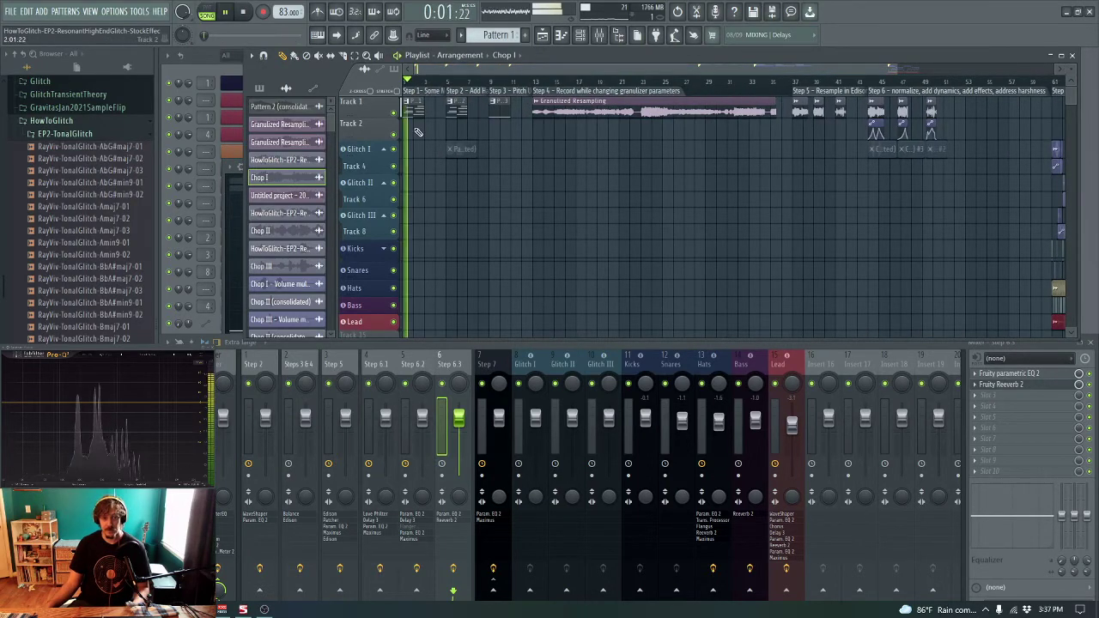
key("space")
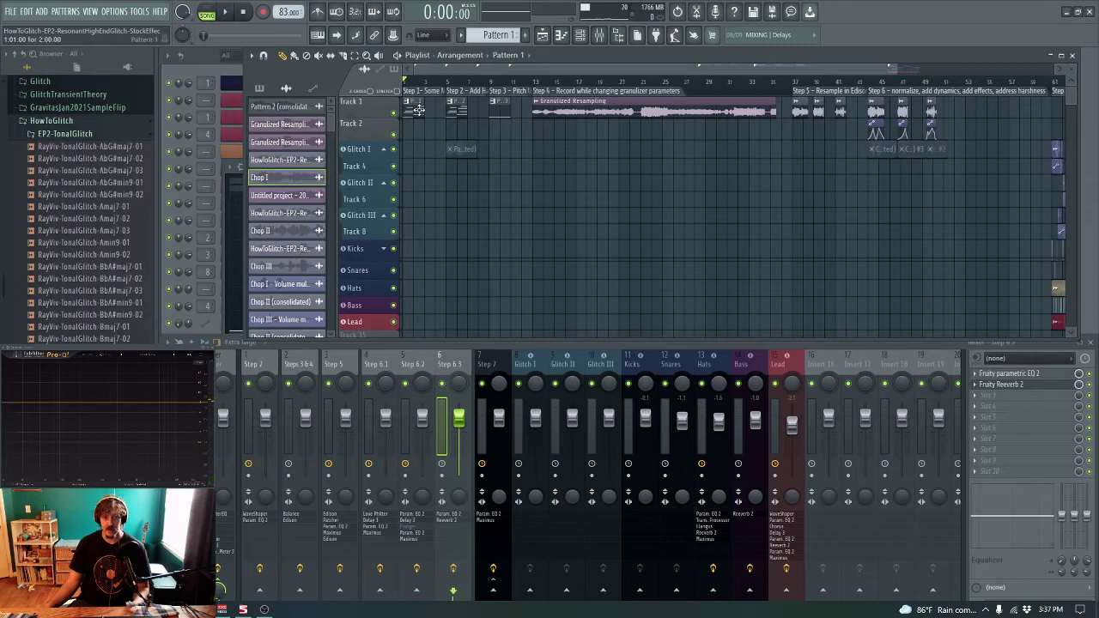
left_click(419, 112)
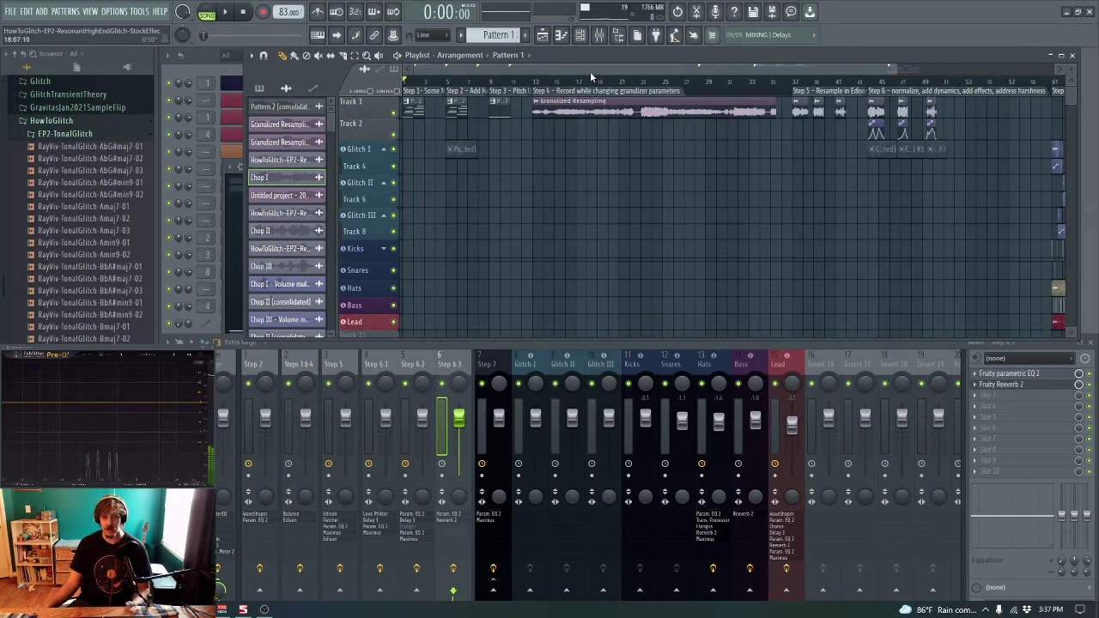
Step: Replay the start of the Step 7 - Profit section for comparison with the original notes
left_click_drag(591, 71, 730, 71)
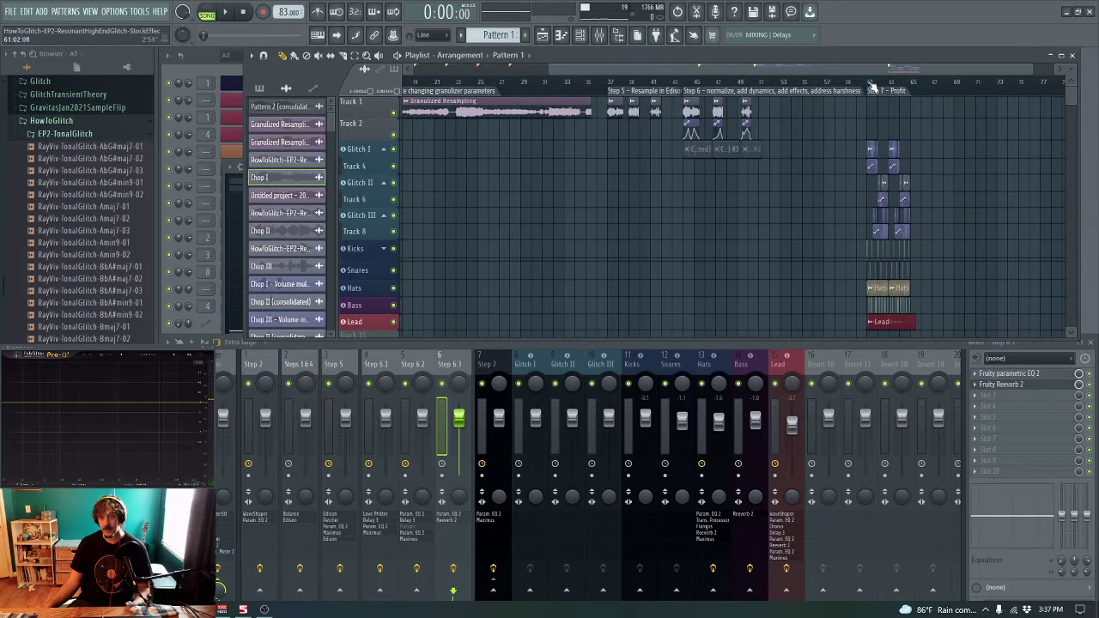
left_click(871, 86)
key("space")
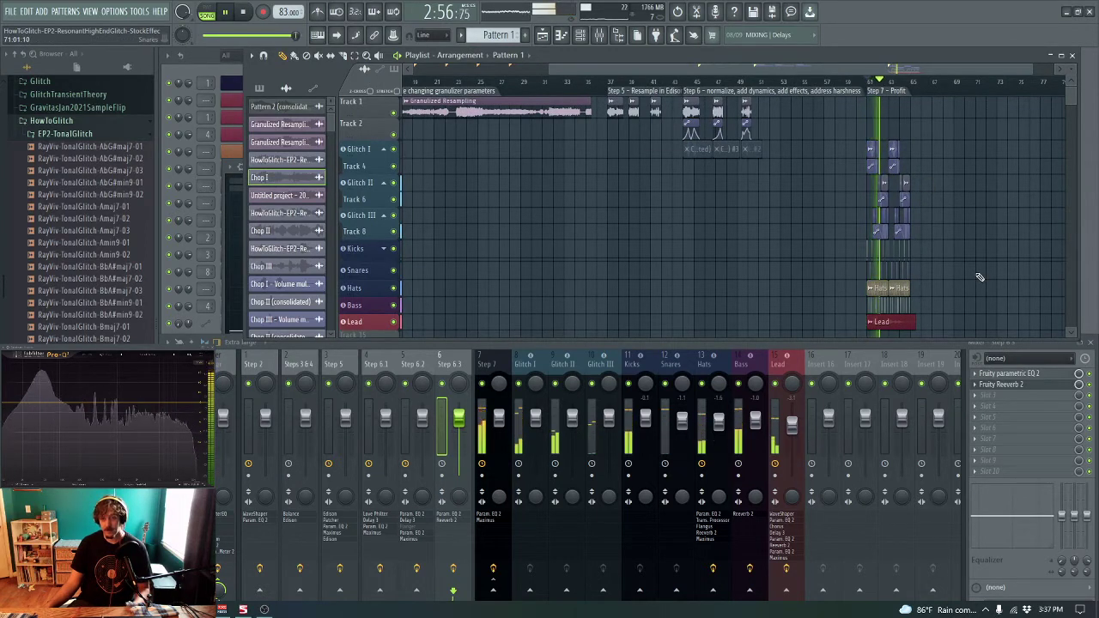
key("space")
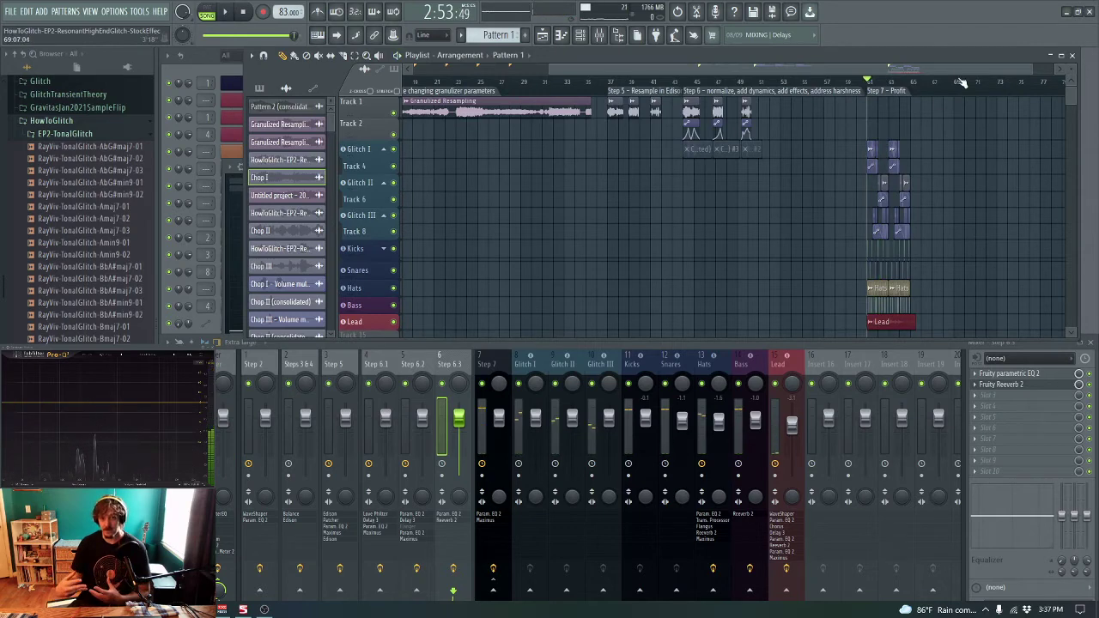
Step: Focus on the Step 1 - Some Notes section and play its Pattern 1 clip twice from the start
scroll(716, 82, "left", 5)
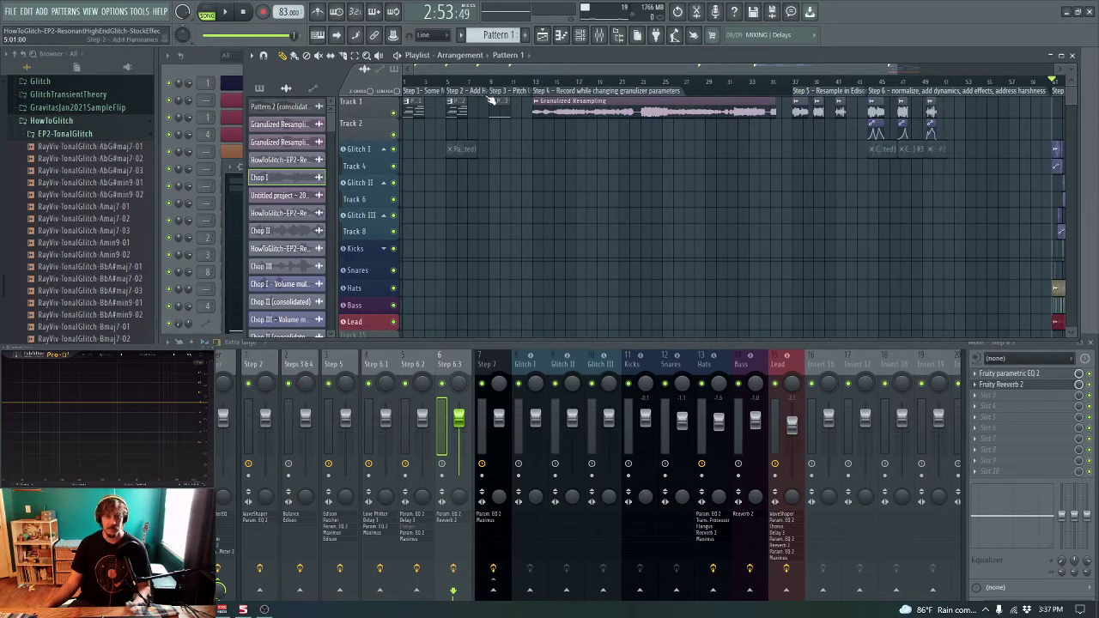
left_click_drag(895, 65, 493, 69)
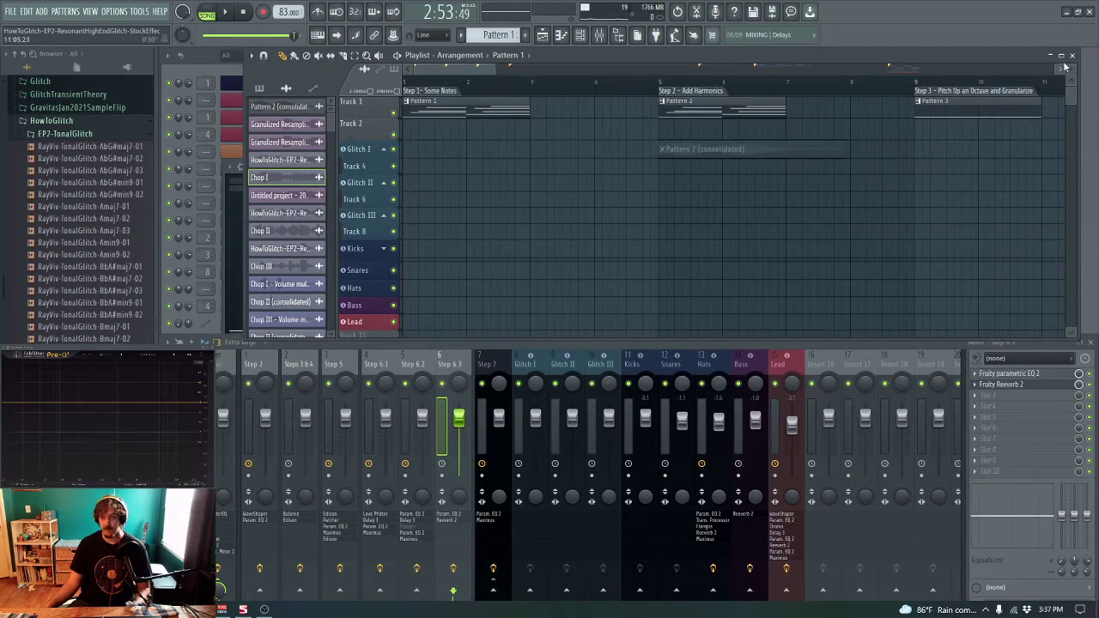
left_click_drag(1027, 57, 1044, 57)
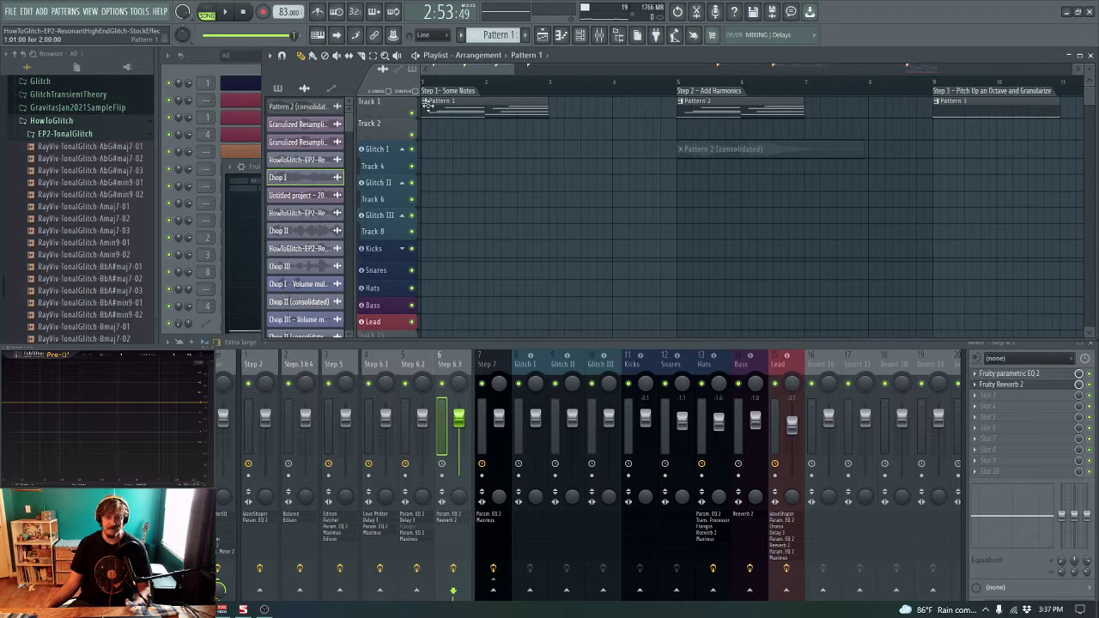
key("space")
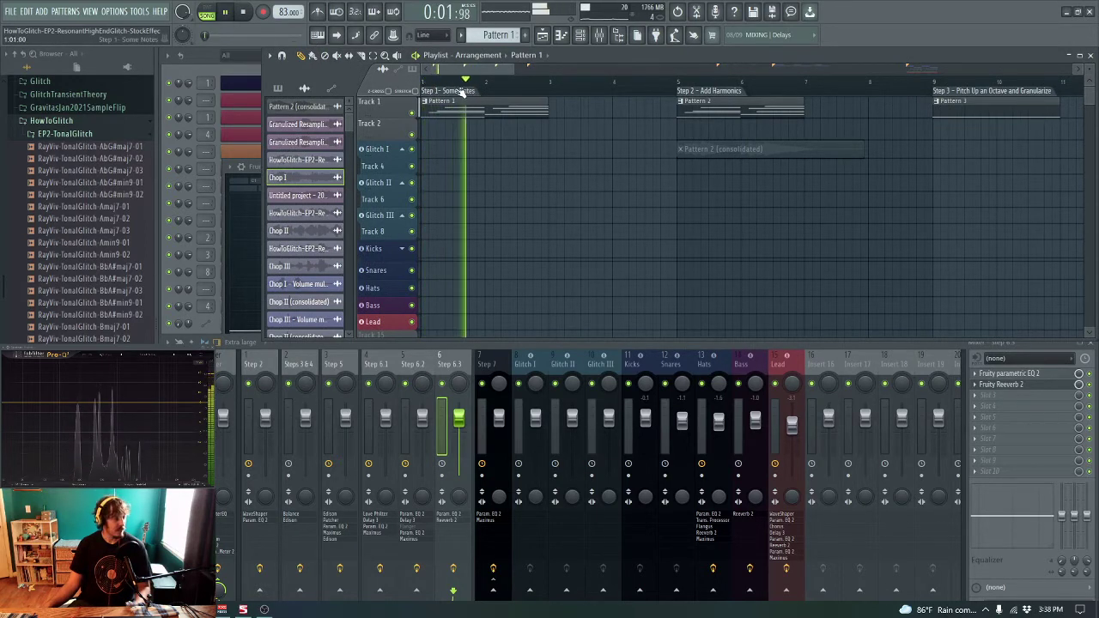
key("space")
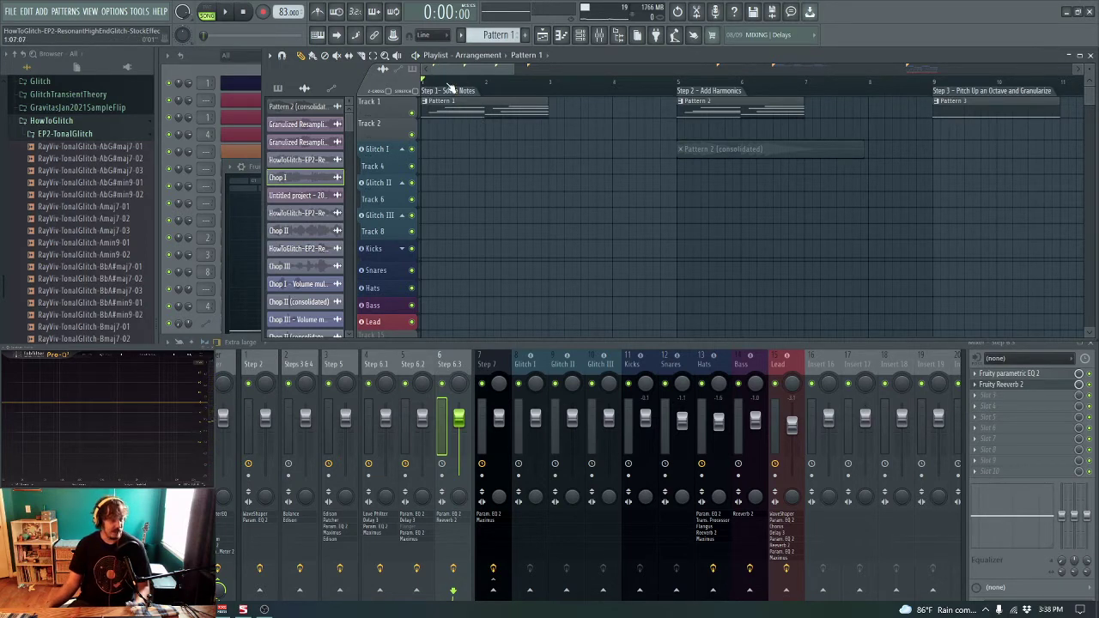
key("space")
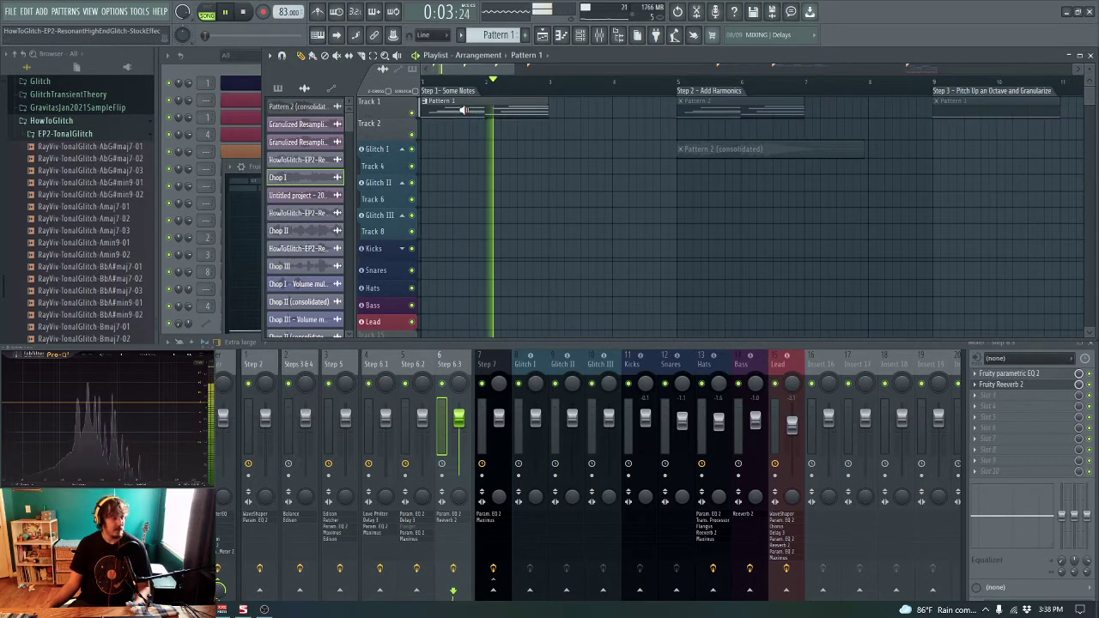
key("space")
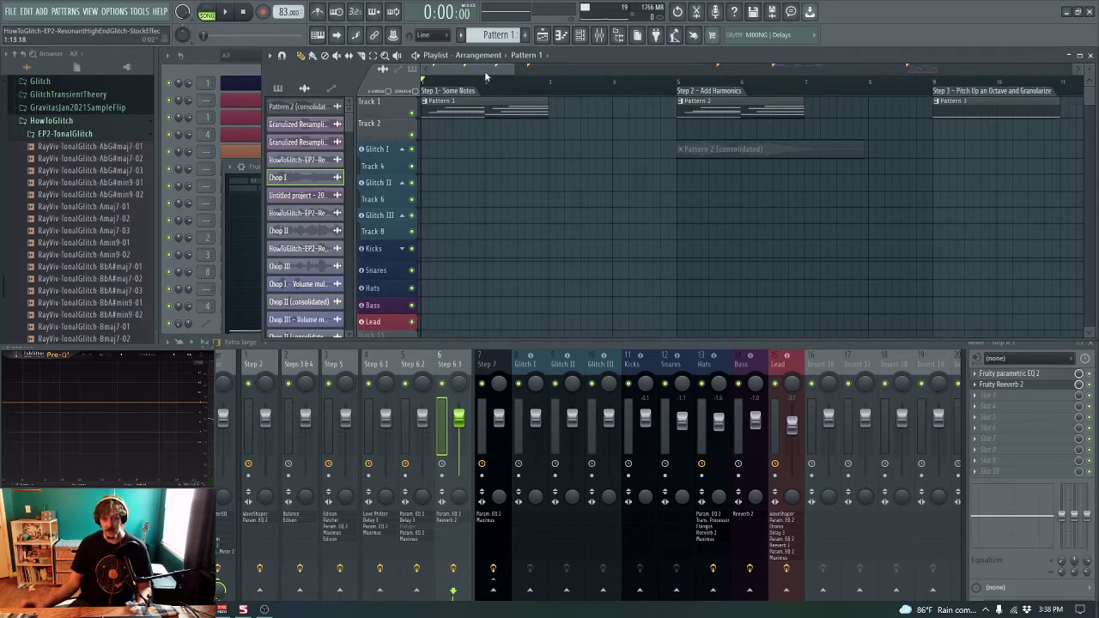
Step: Play the Step 2 - Add Harmonics section from bar 5 and examine the Fruity WaveShaper curve on the Step 2 mixer track
left_click_drag(471, 70, 603, 68)
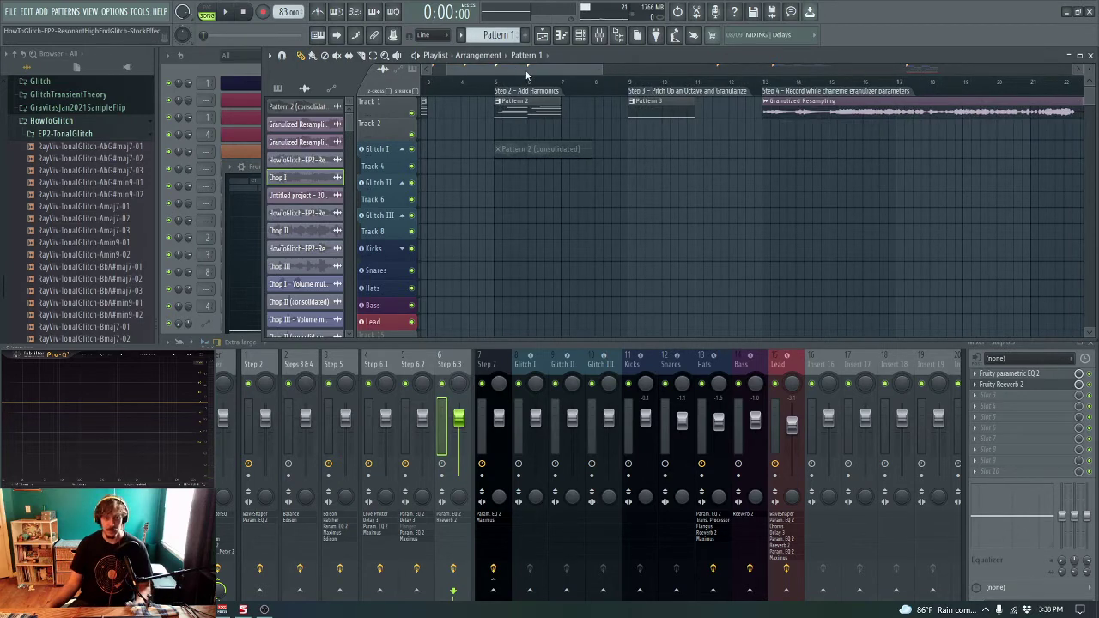
left_click(260, 364)
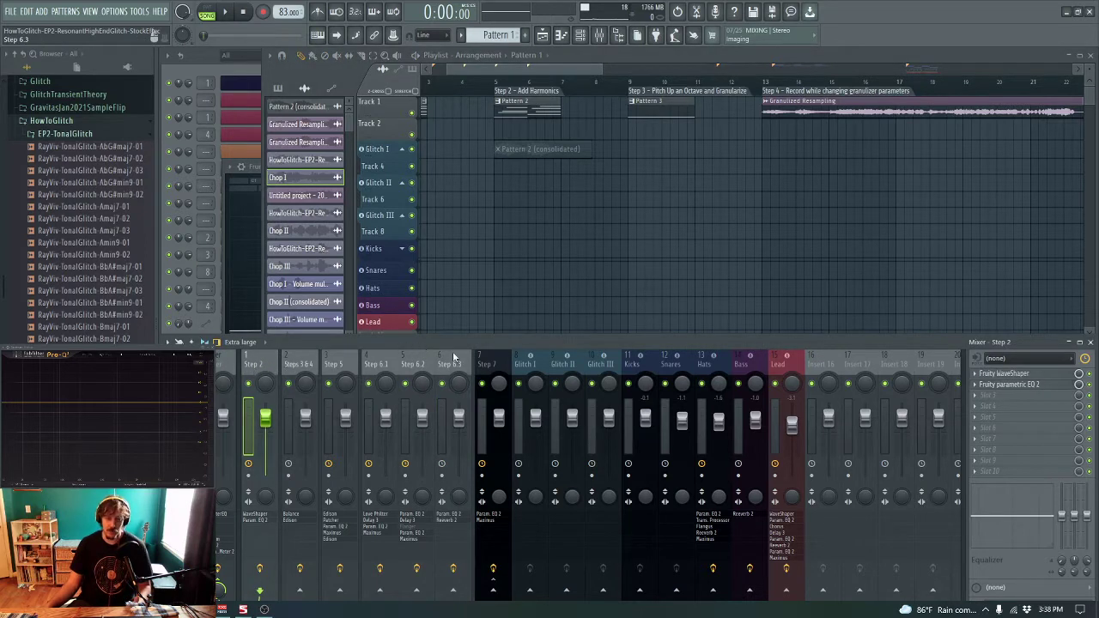
left_click(1028, 375)
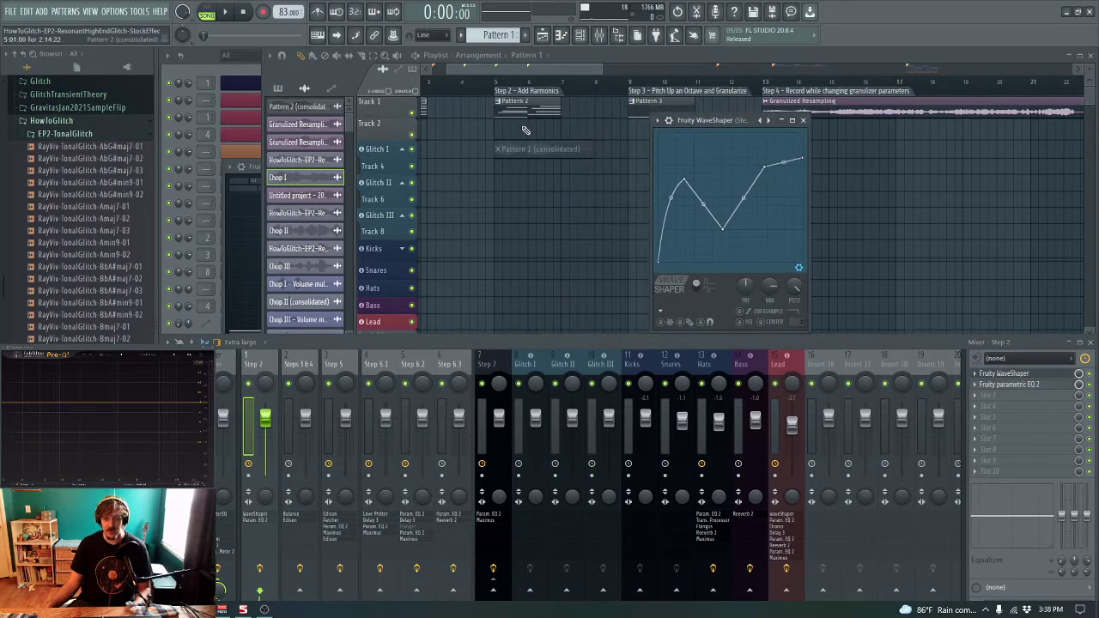
left_click(499, 89)
key("space")
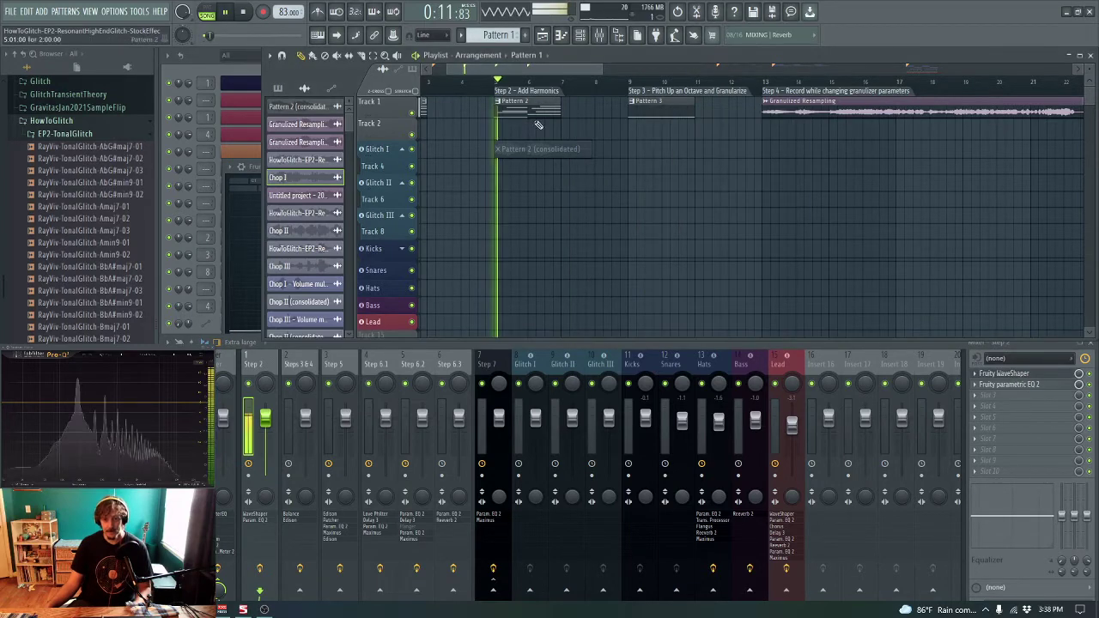
left_click(999, 376)
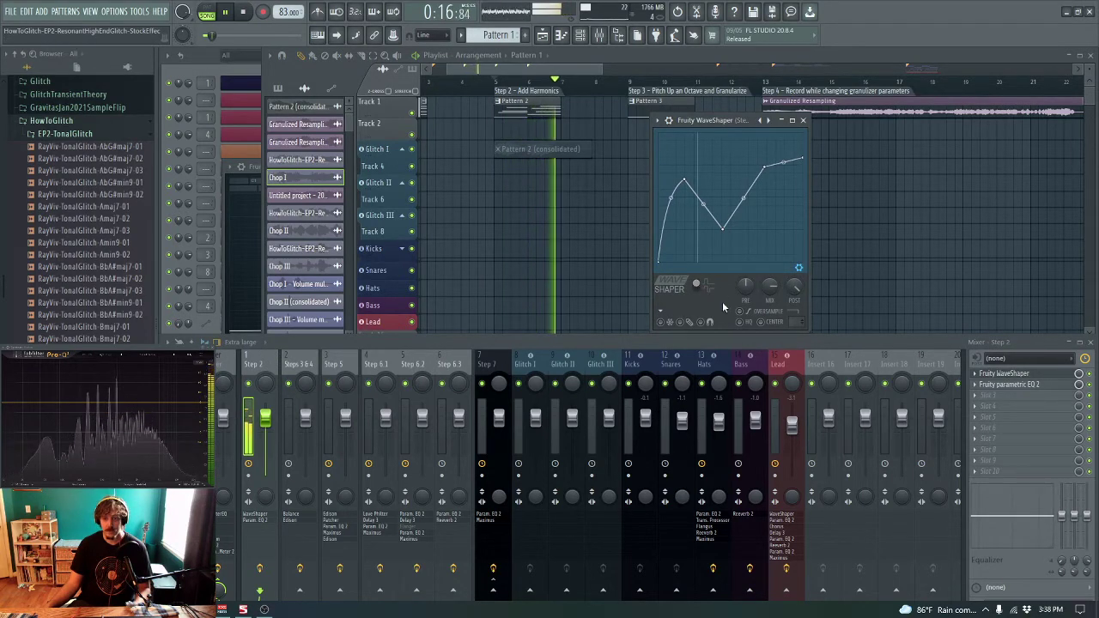
key("space")
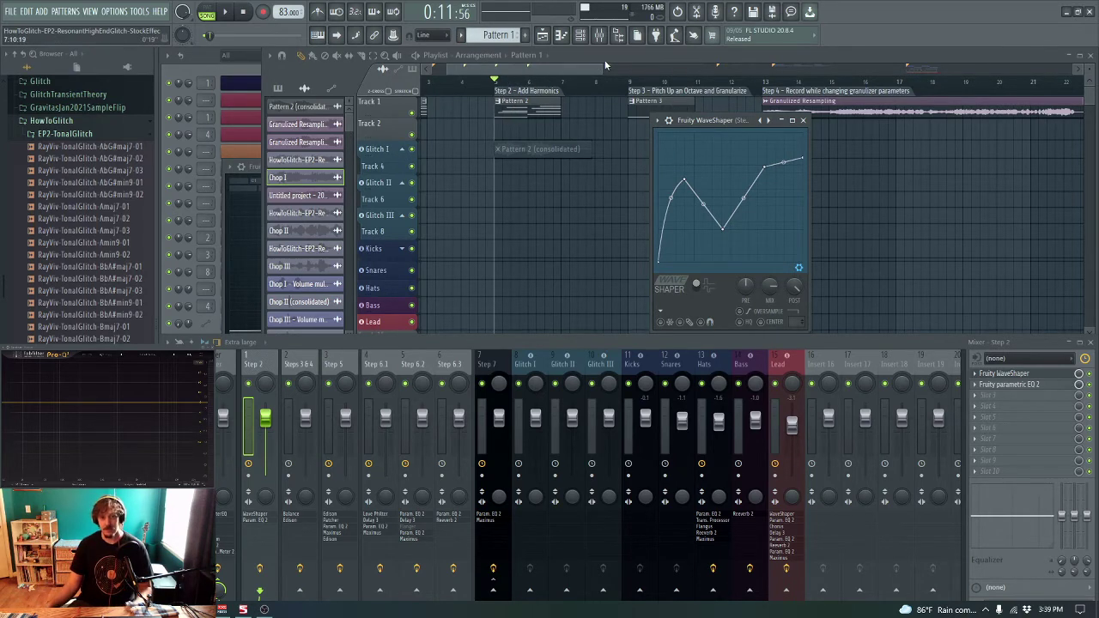
mouse_move(565, 65)
left_mouse_down()
mouse_move(579, 69)
mouse_move(560, 70)
left_mouse_up()
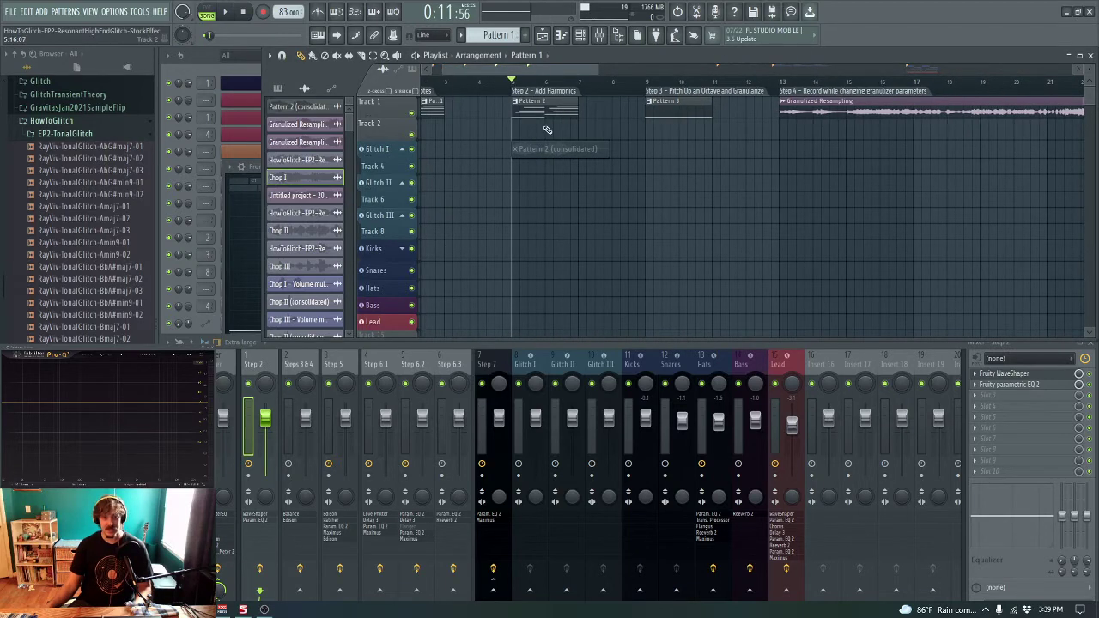
left_click_drag(553, 68, 556, 69)
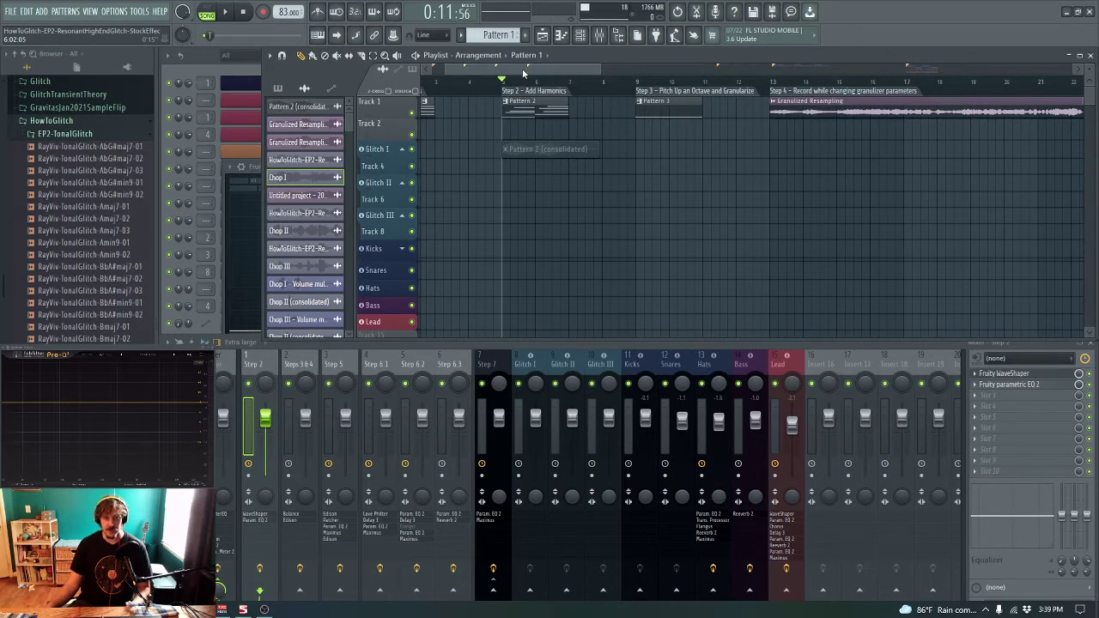
scroll(516, 70, "up", 1)
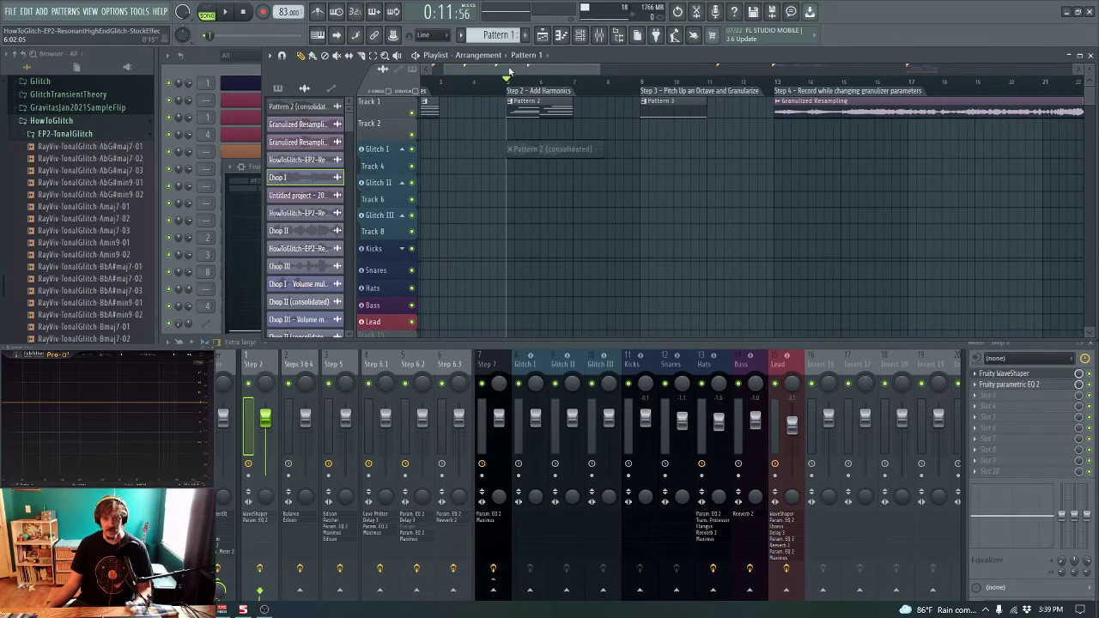
Step: Replay the Step 2 - Add Harmonics section from bar 5 and pick out its Pattern 2 clip
scroll(508, 73, "up", 5)
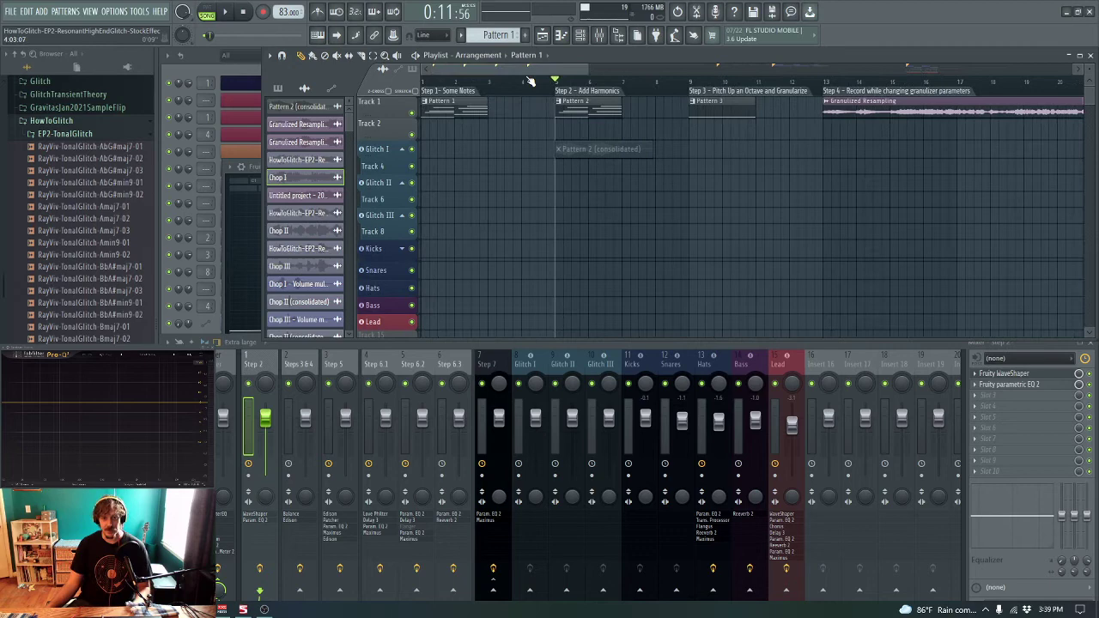
key("space")
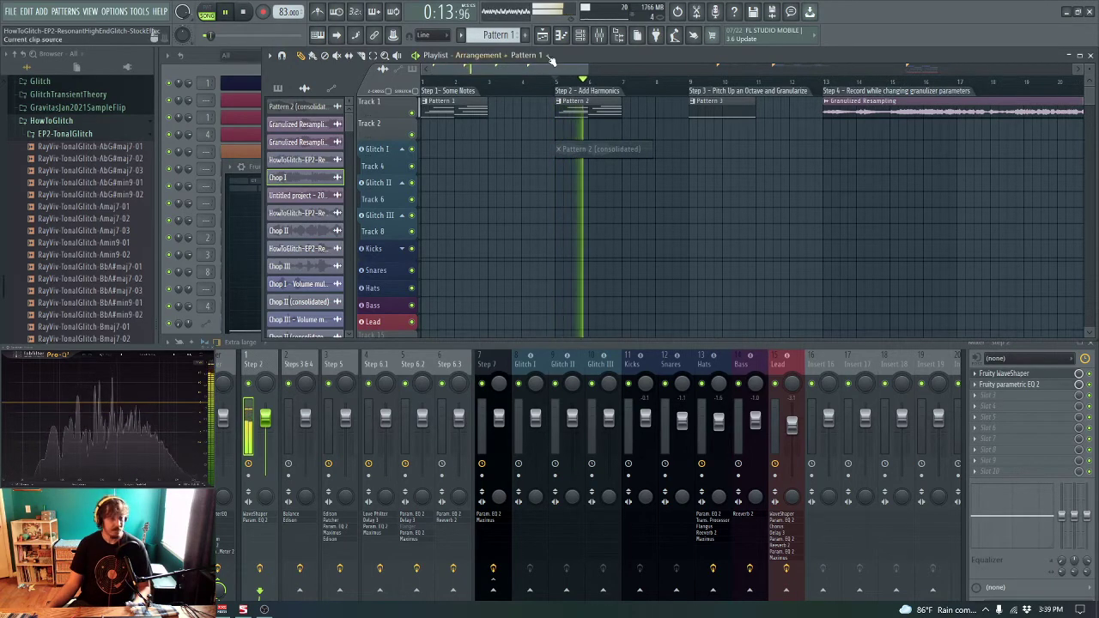
mouse_move(530, 67)
left_mouse_down()
mouse_move(571, 72)
mouse_move(531, 68)
left_mouse_up()
key("space")
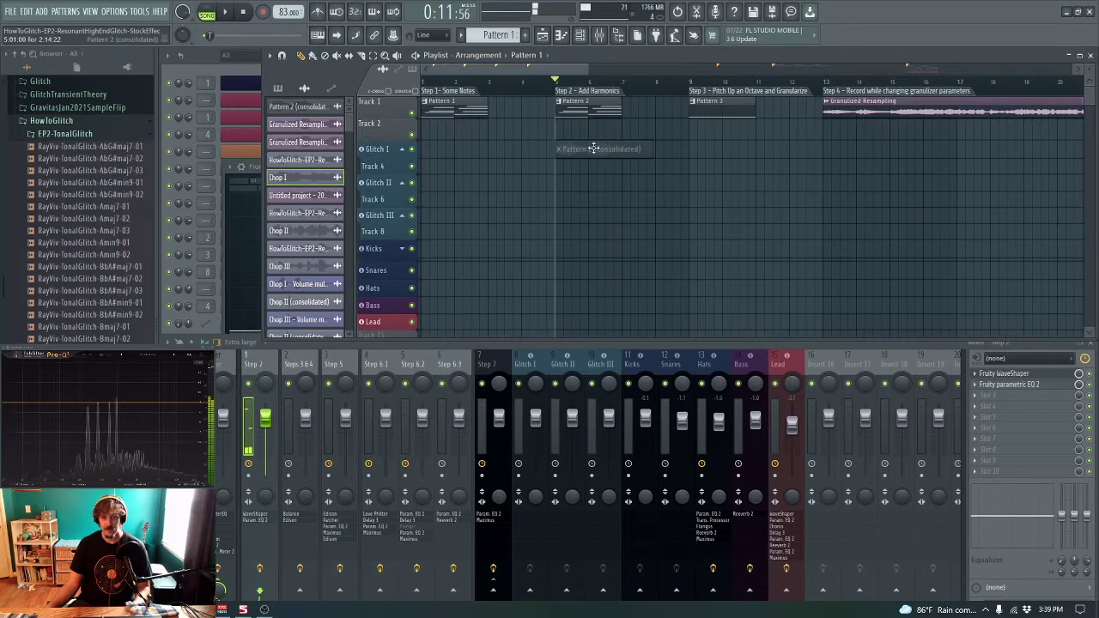
left_click(586, 115)
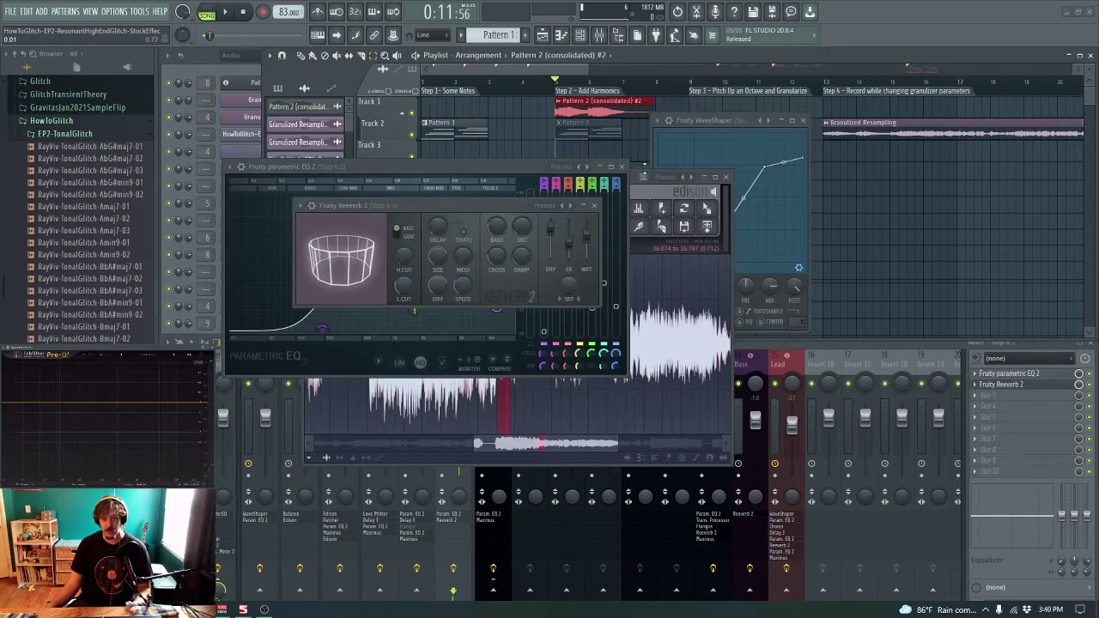
Step: Close the Fruity parametric EQ 2, Fruity Reeverb 2, Edison and Fruity WaveShaper windows
left_click(621, 167)
left_click(595, 206)
left_click(726, 177)
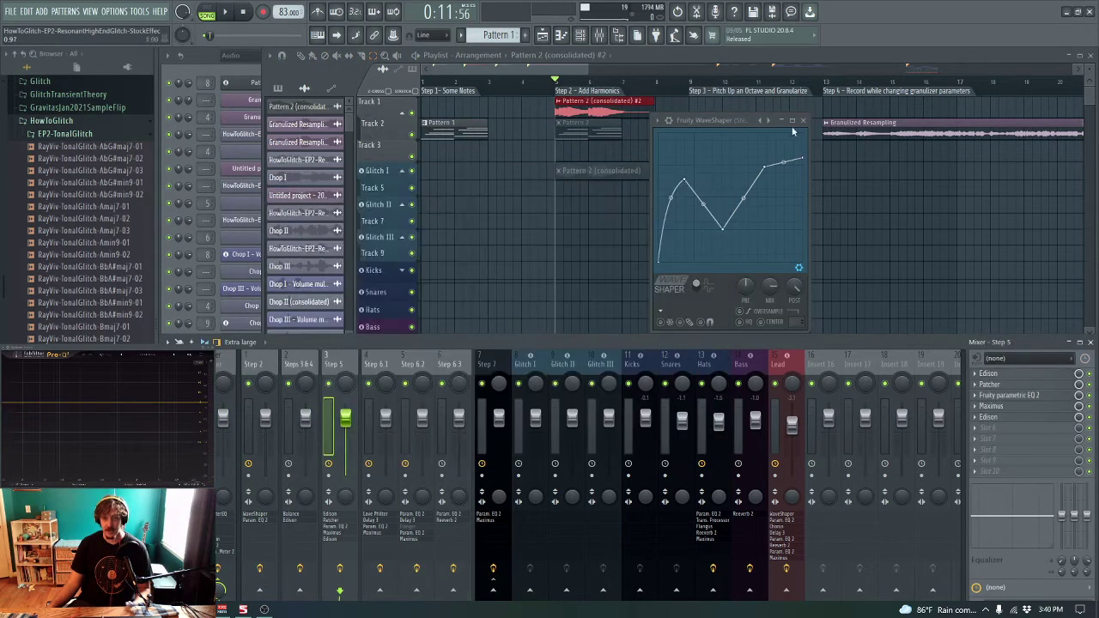
left_click(802, 120)
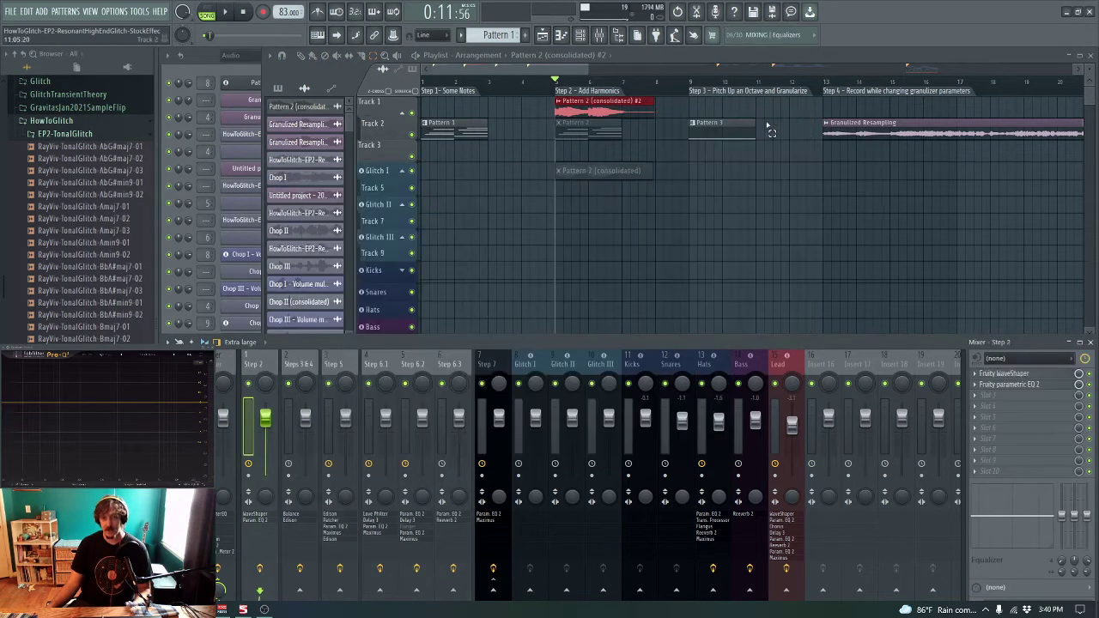
Step: Delete the Pattern 2 (consolidated) #2 audio clip and unmute the Pattern 2 clip in the Step 2 section
right_click(628, 112)
key("t")
left_click(615, 133)
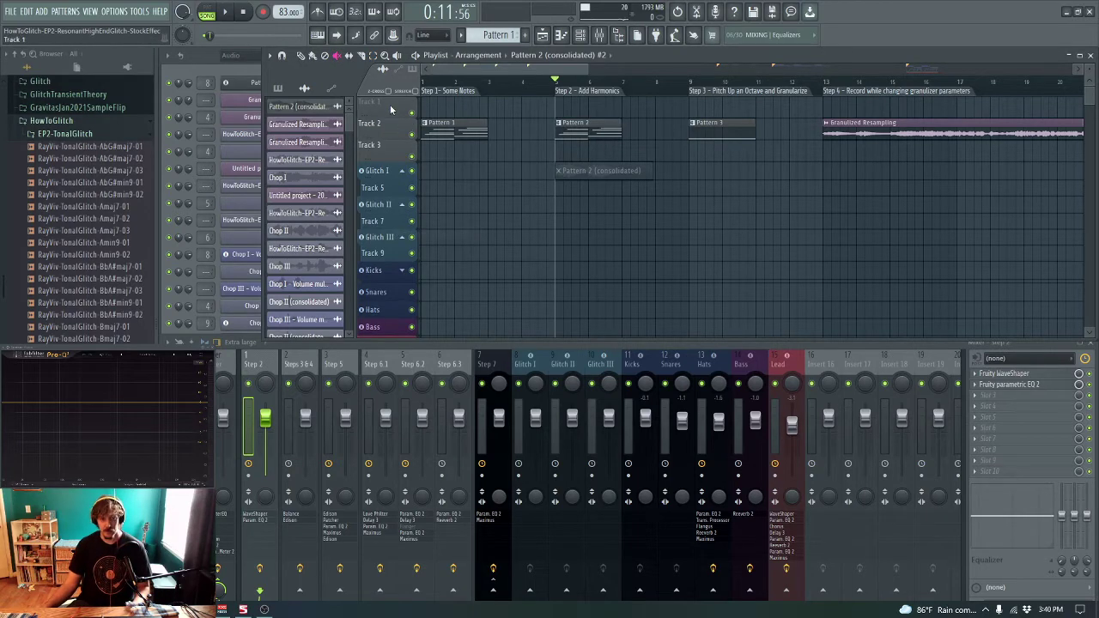
Step: Move the empty first track out of the way and place the muted Pattern 2 (consolidated) clip on Track 2 beneath the Pattern 2 clip
left_click_drag(392, 108, 415, 314)
scroll(544, 276, "up", 3)
scroll(544, 271, "up", 3)
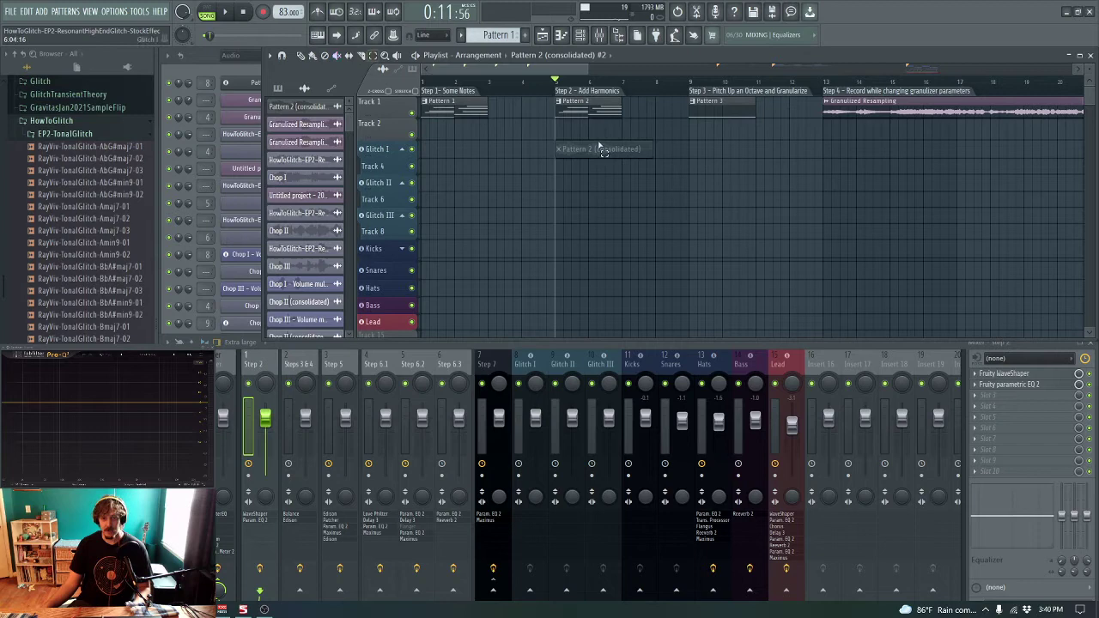
left_click_drag(601, 147, 606, 166)
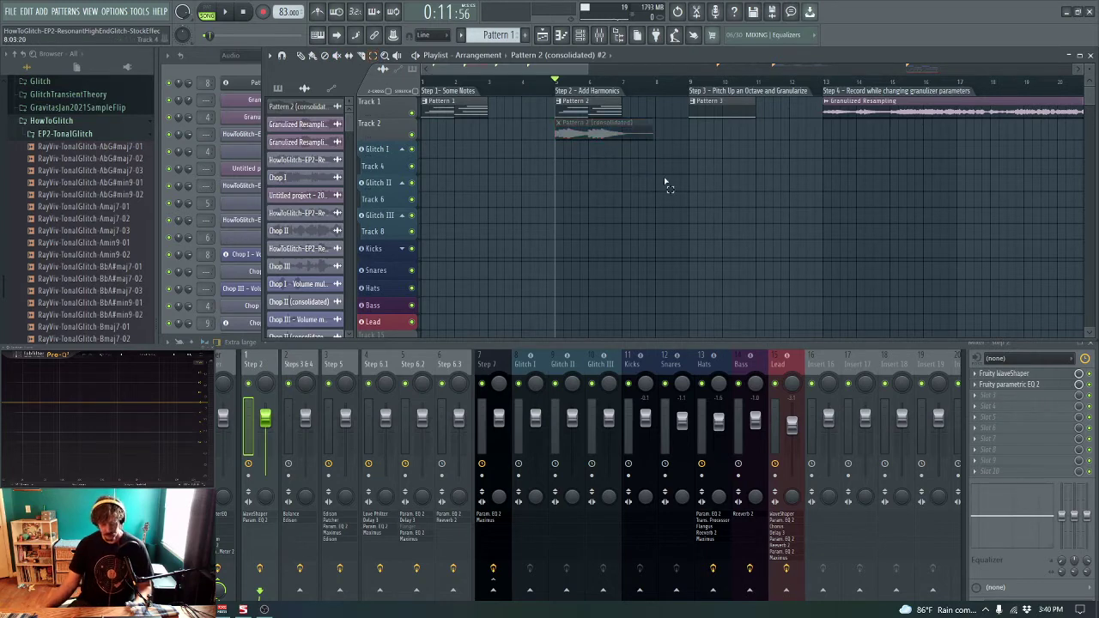
Step: Load the Pattern 2 (consolidated) sample into a new Fruity Granulizer channel and close both channel windows
double_click(602, 128)
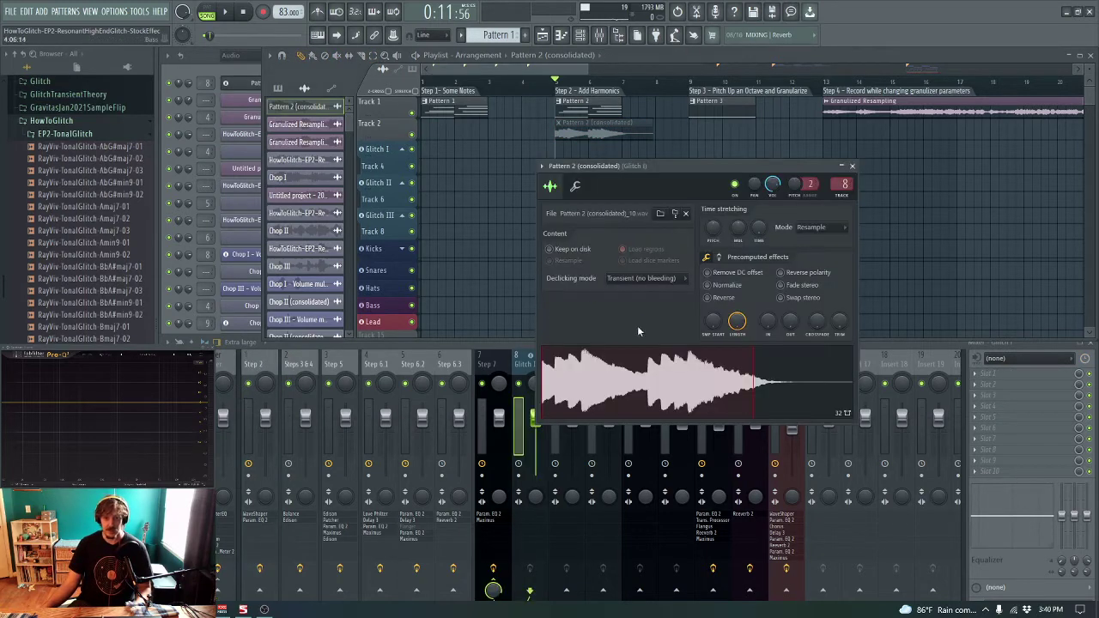
right_click(622, 353)
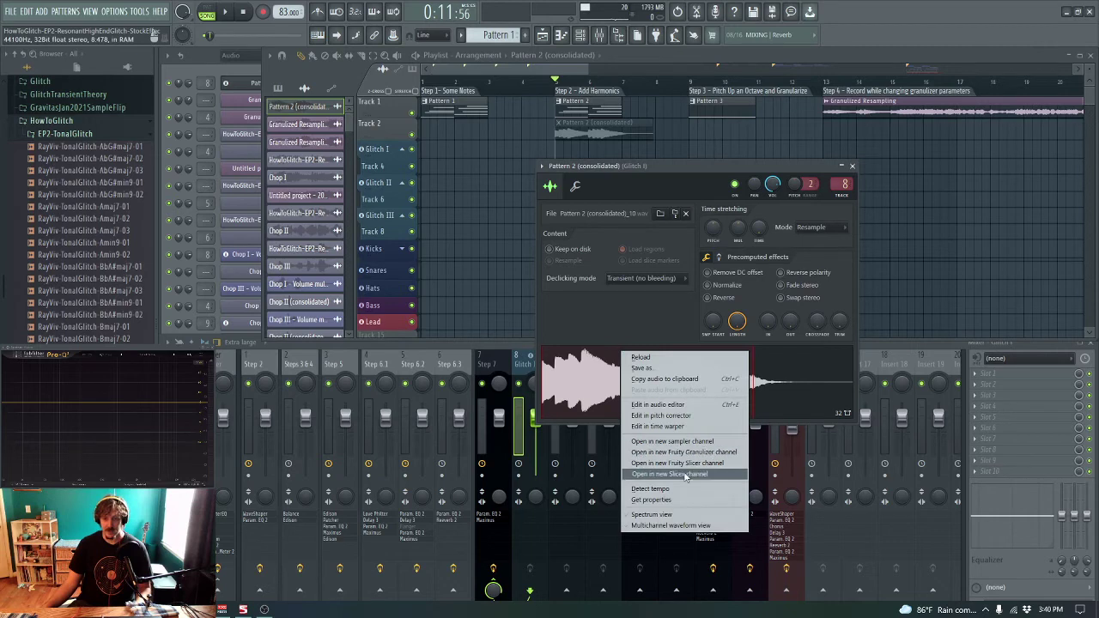
left_click(711, 454)
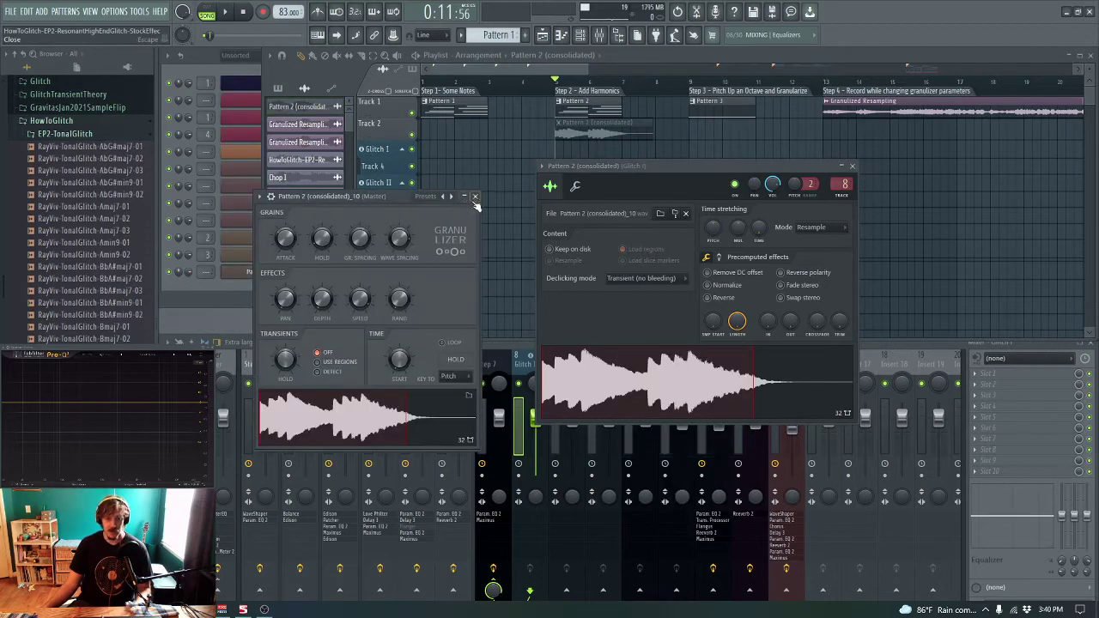
left_click_drag(416, 191, 541, 191)
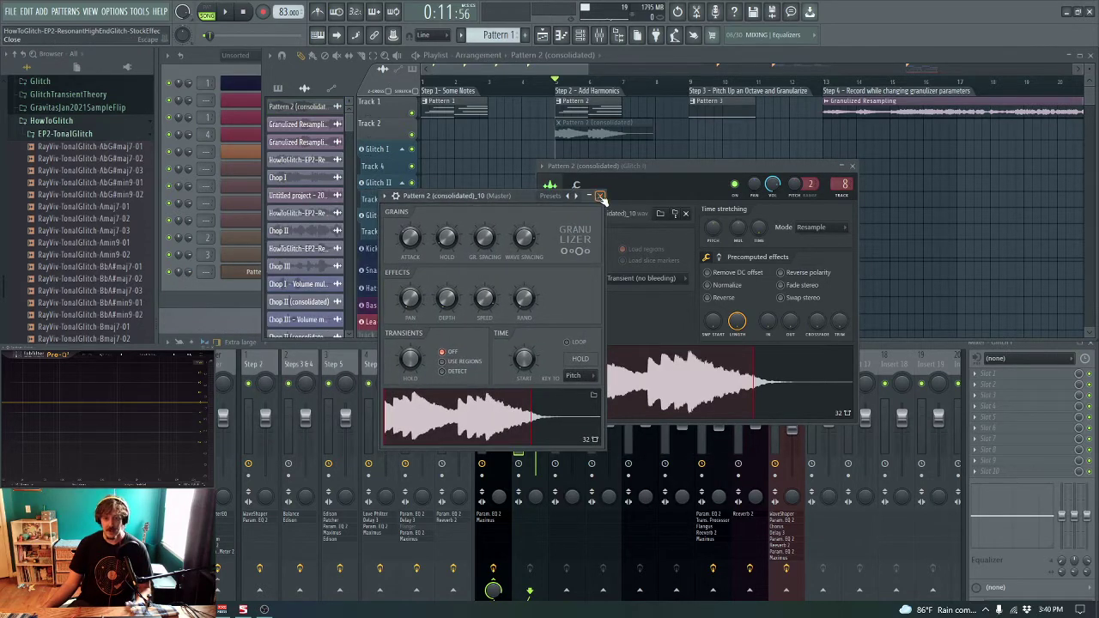
left_click(603, 196)
left_click(852, 166)
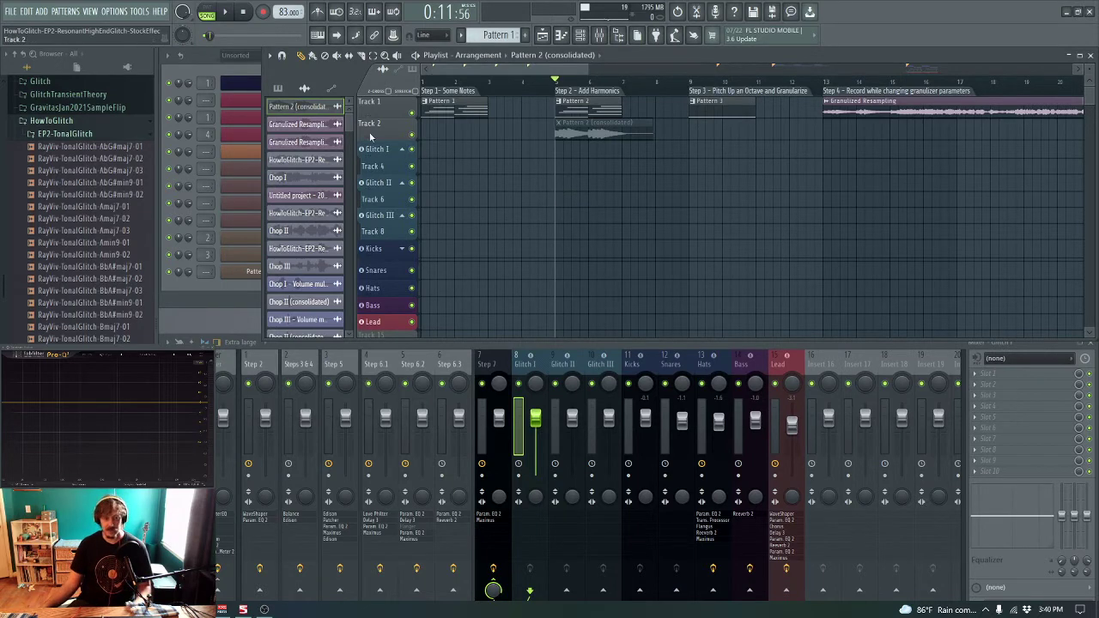
Step: Audition the Step 3 - Pitch Up an Octave and Granularize section from bar 9 and check Pattern 3's Granulizer I note in the piano roll
left_click(218, 72)
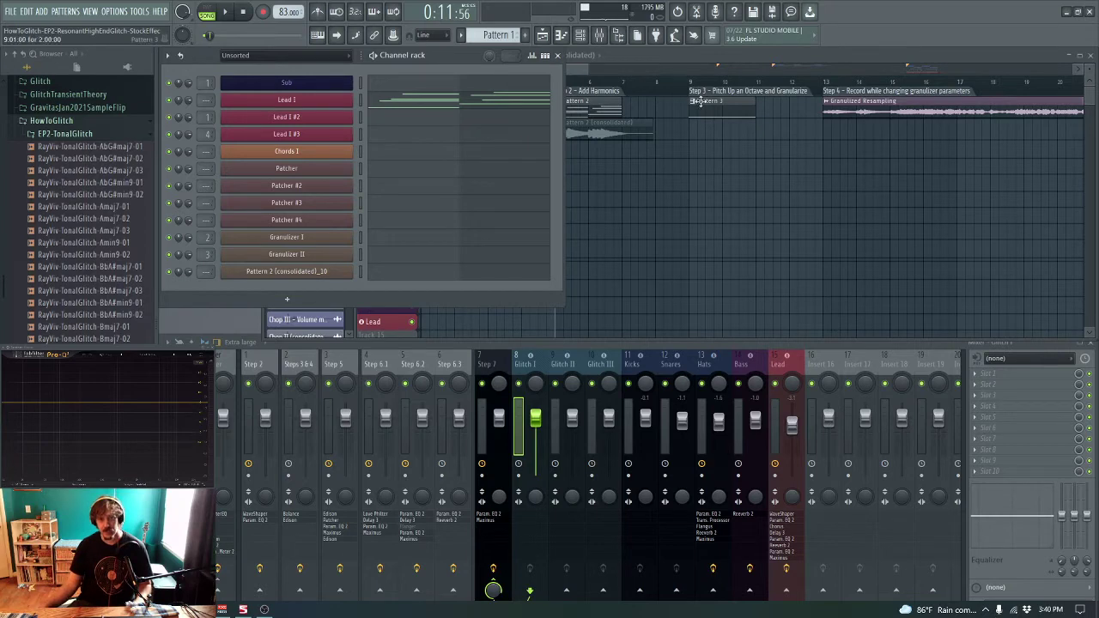
left_click(576, 68)
left_click(659, 81)
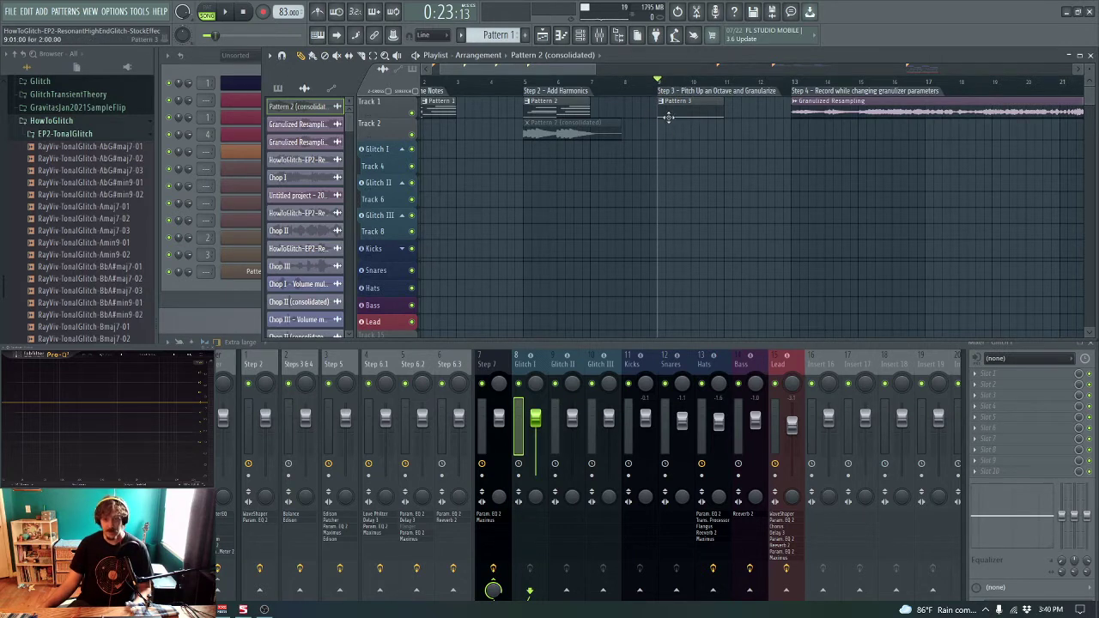
key("space")
key("space")
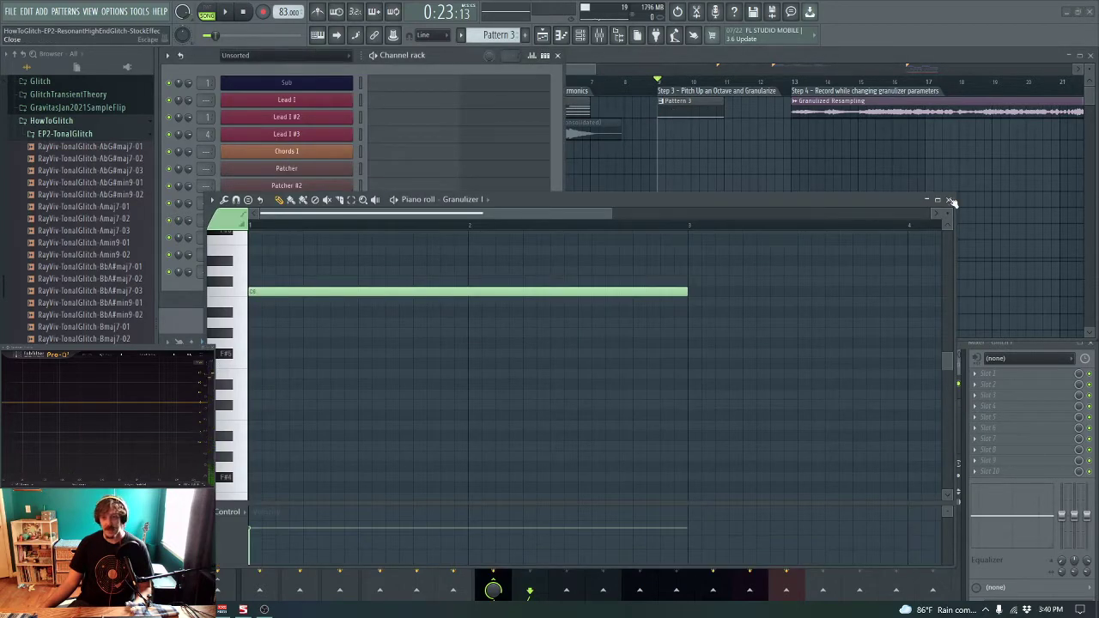
left_click(950, 200)
Step: Open Granulizer I and the Edison on the Steps 3 & 4 mixer track, selecting about 32.2 to 46.7 seconds of the recording
left_click(302, 239)
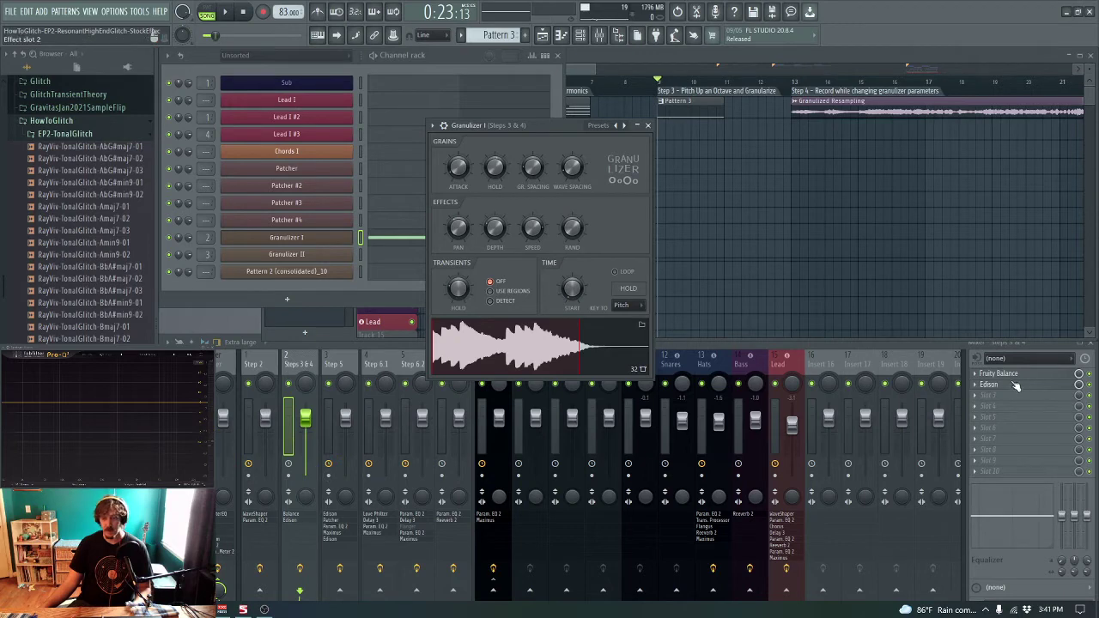
left_click(1014, 385)
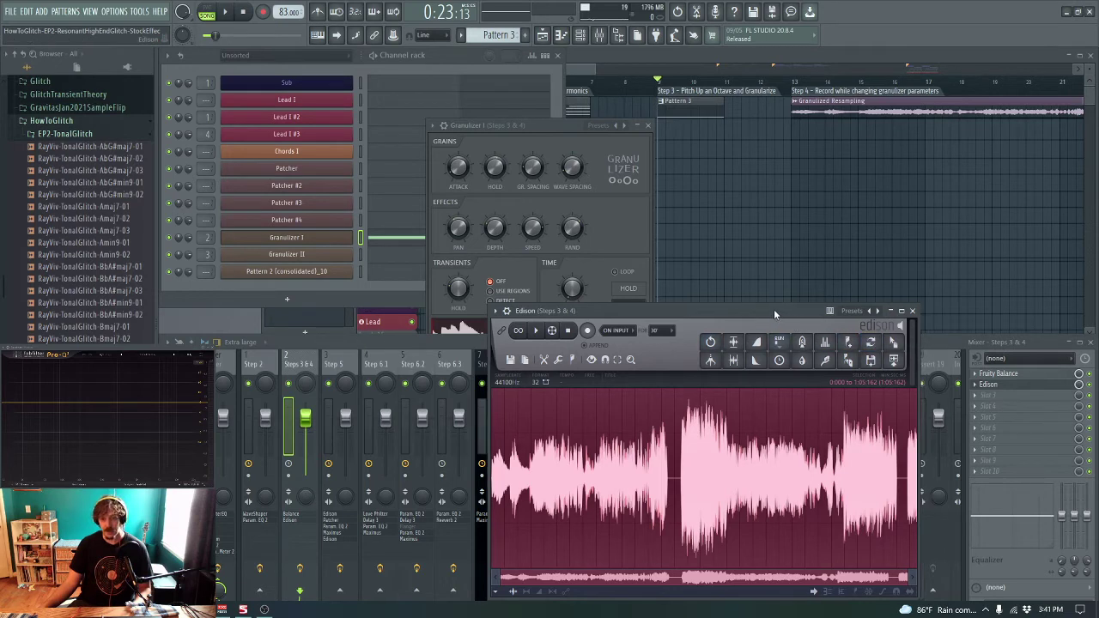
left_click_drag(773, 310, 833, 253)
left_click(785, 378)
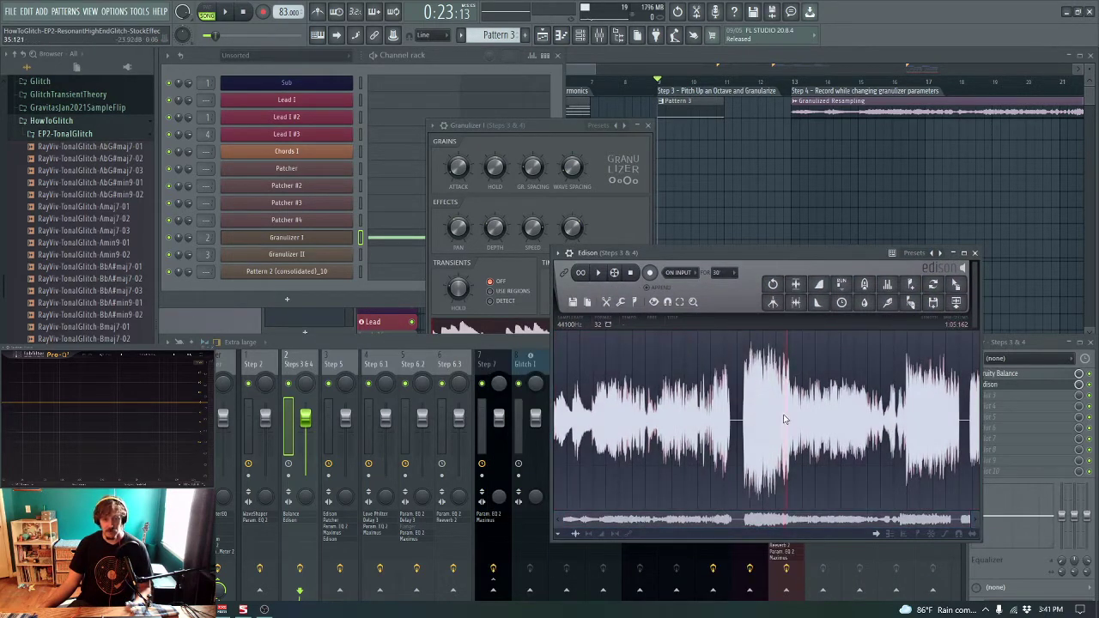
left_click_drag(765, 416, 859, 406)
left_click_drag(557, 127, 595, 121)
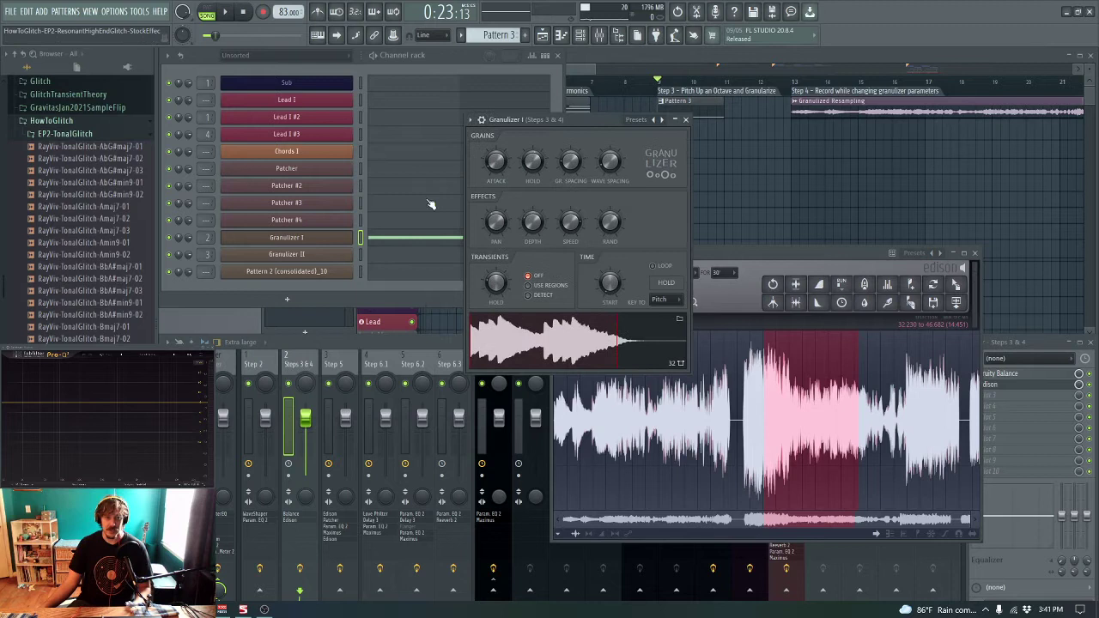
Step: Play the Step 3 clip while viewing the Granulizer I grain controls, and close the Granulizer I window
left_click(228, 13)
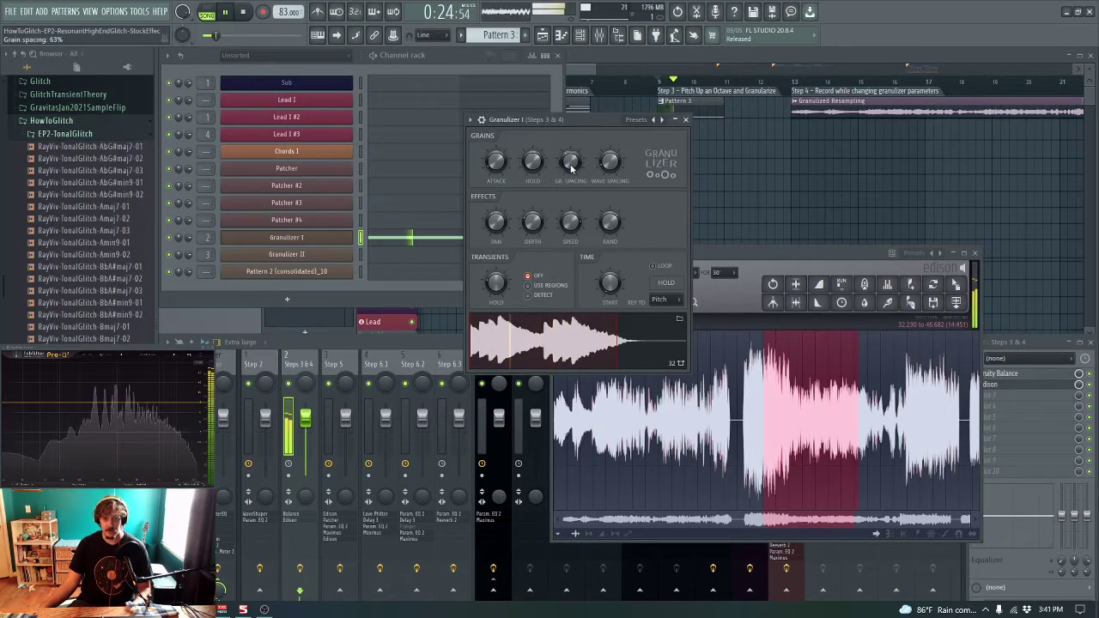
key("space")
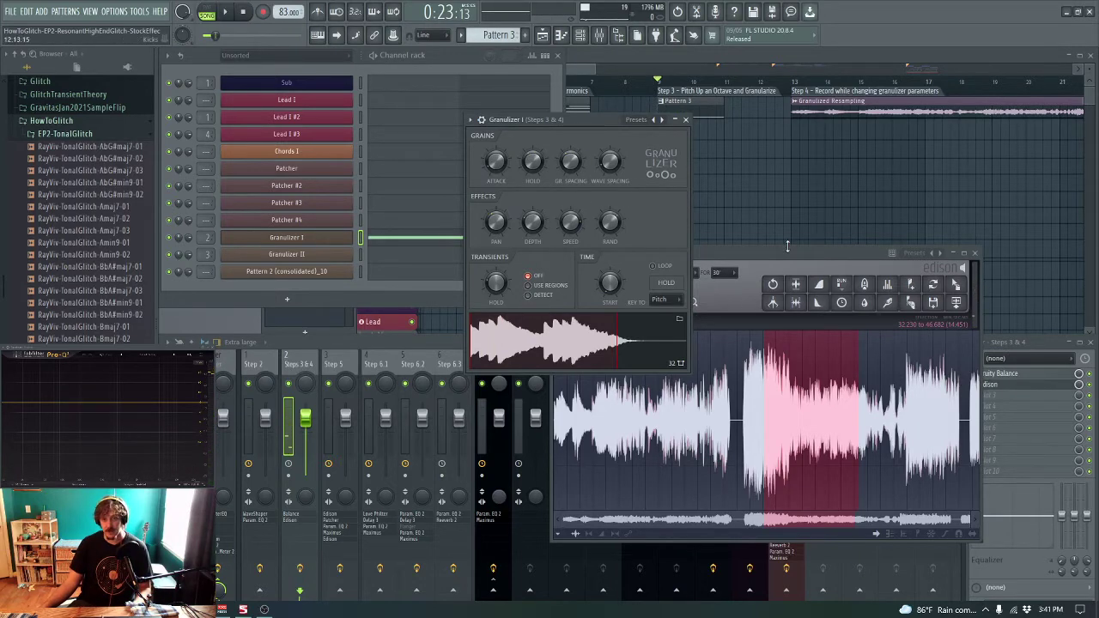
left_click_drag(694, 331, 700, 310)
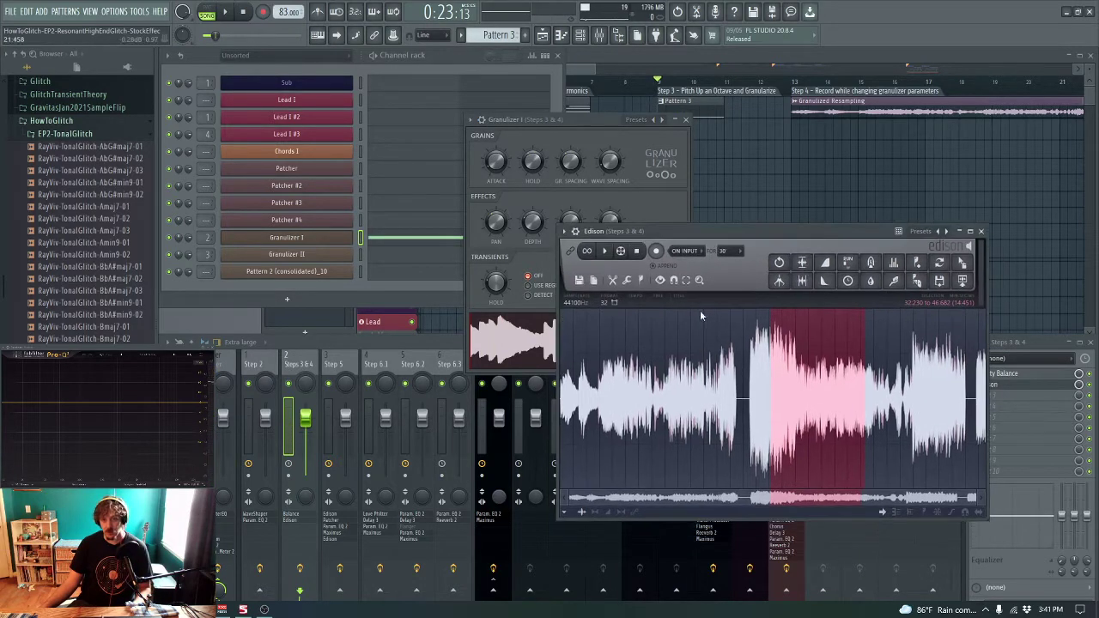
left_click(685, 119)
Step: Set the playhead to Step 4 at bar 13 and audition the Granulized Resampling clip from about bar 23
left_click(794, 83)
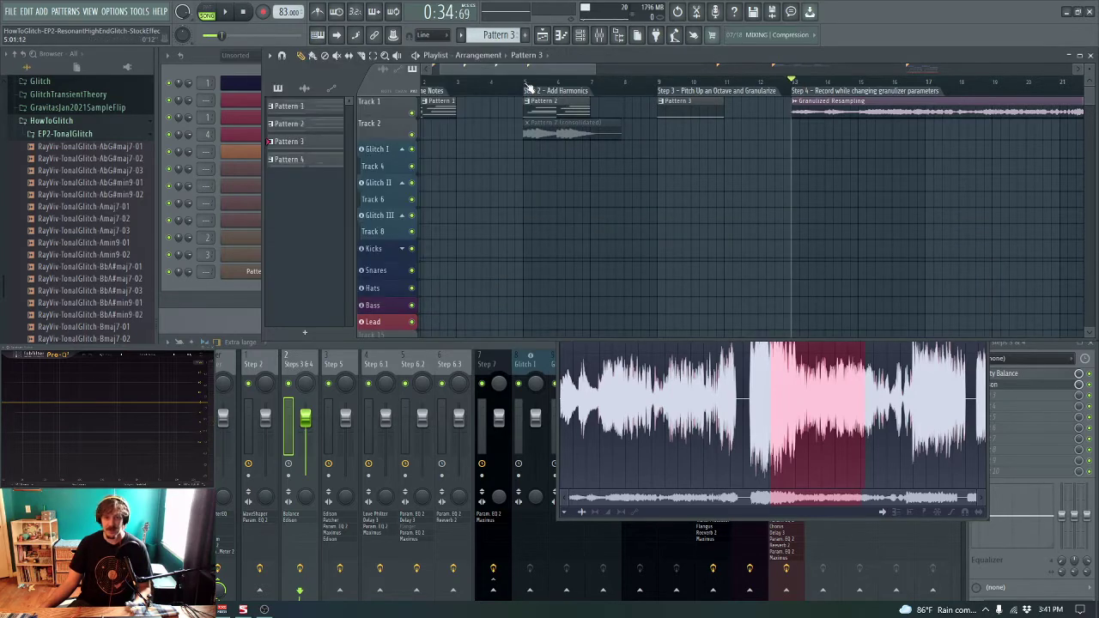
left_click_drag(552, 70, 577, 72)
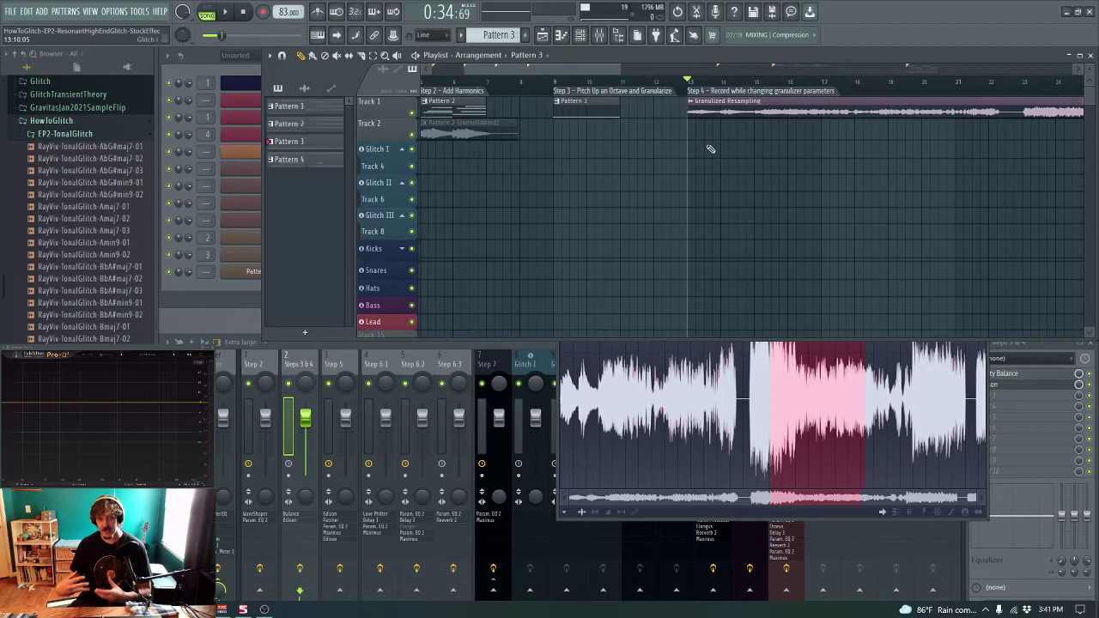
scroll(608, 70, "right", 5)
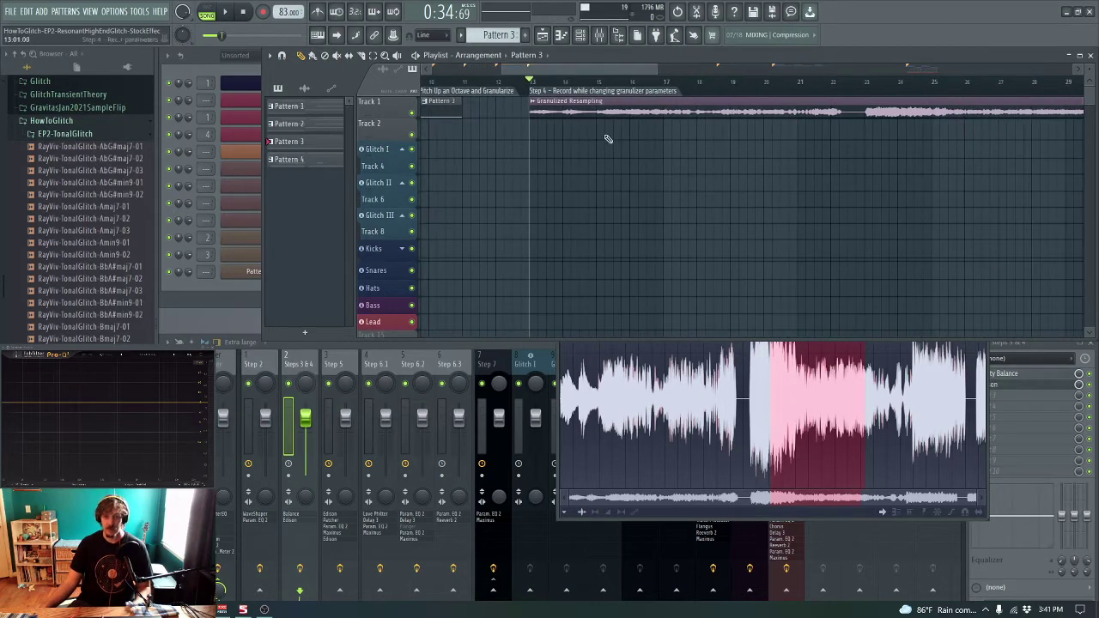
left_click(872, 90)
key("space")
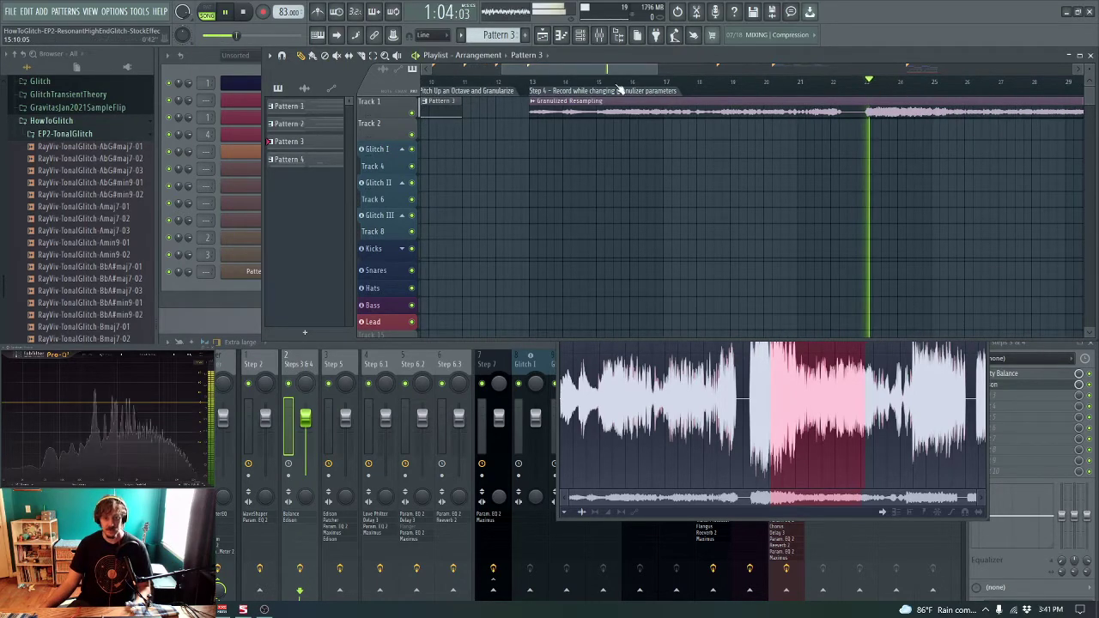
left_click_drag(593, 67, 619, 73)
key("space")
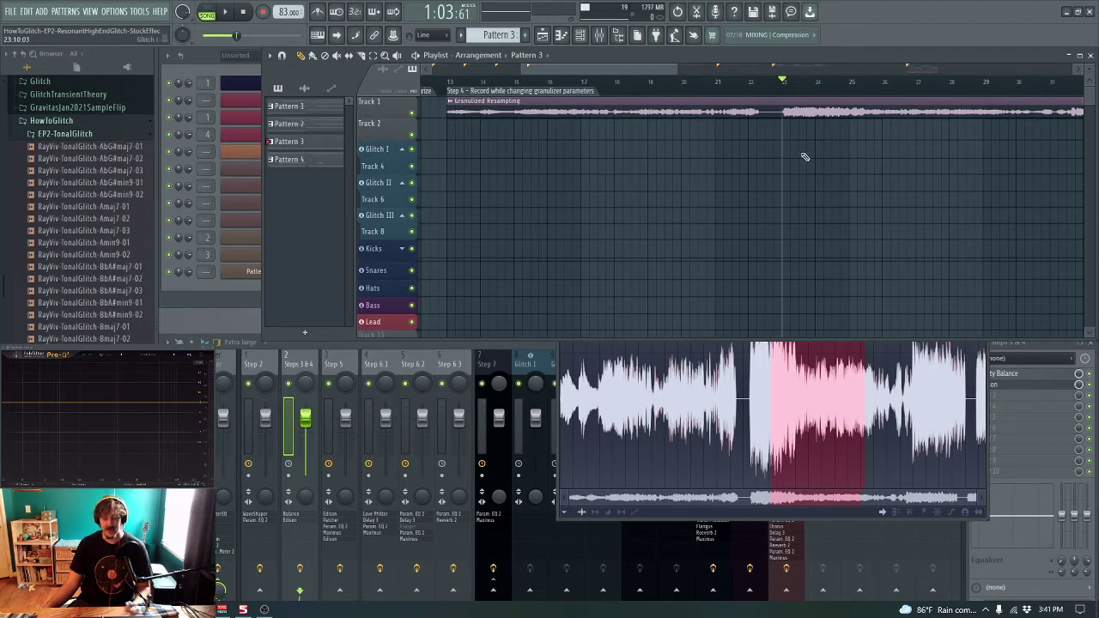
Step: Audition the Granulized Resampling clip twice from bar 25 to hear the changing granulizer parameters
left_click(854, 84)
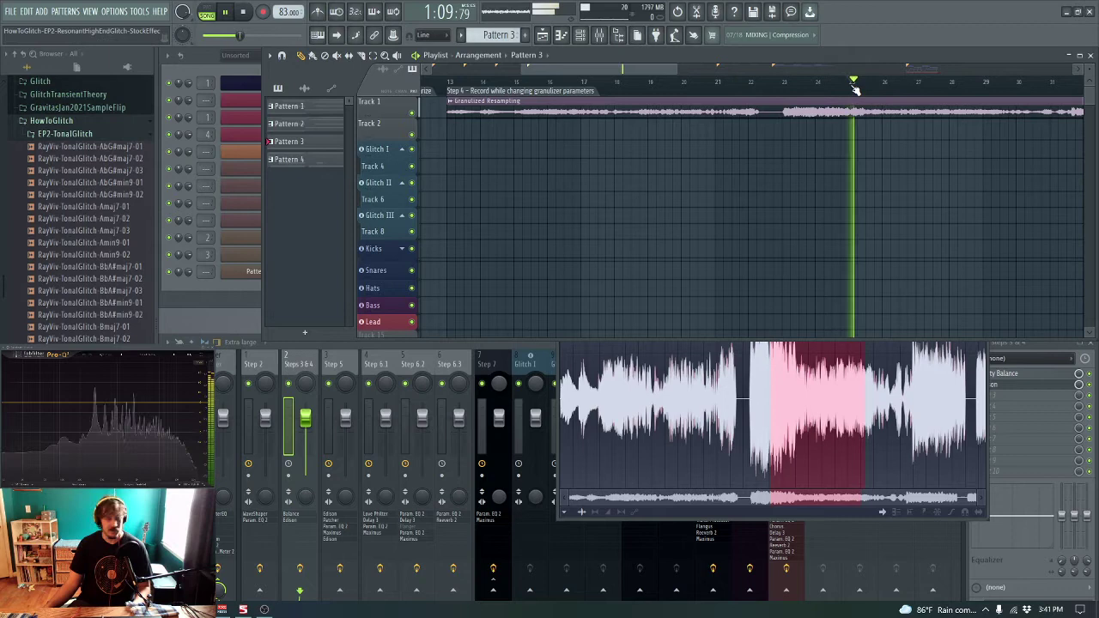
key("space")
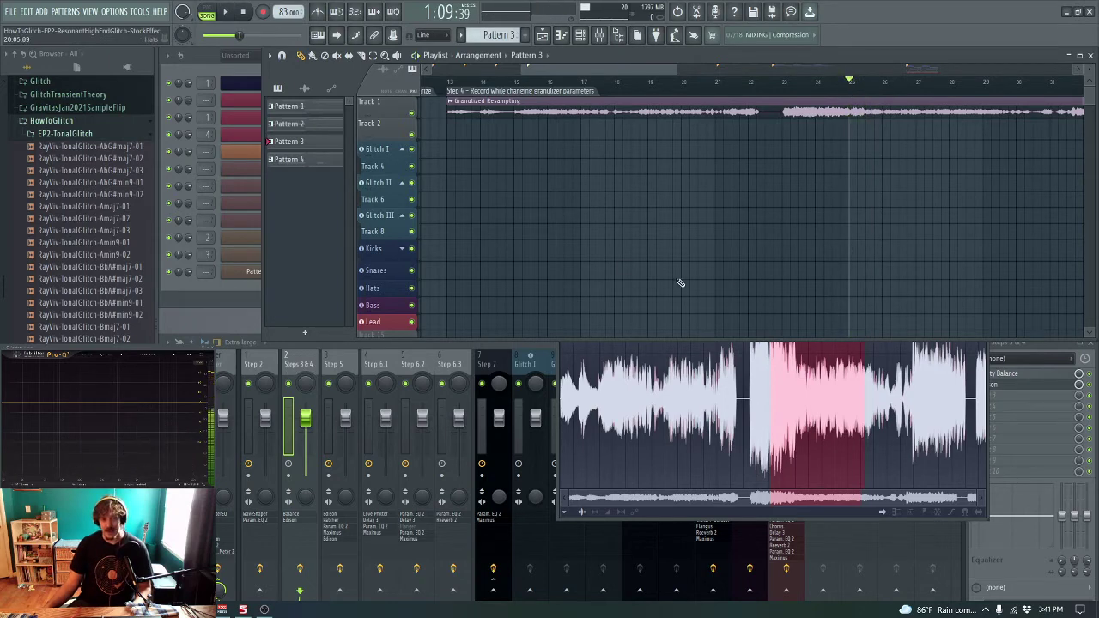
left_click_drag(611, 68, 630, 68)
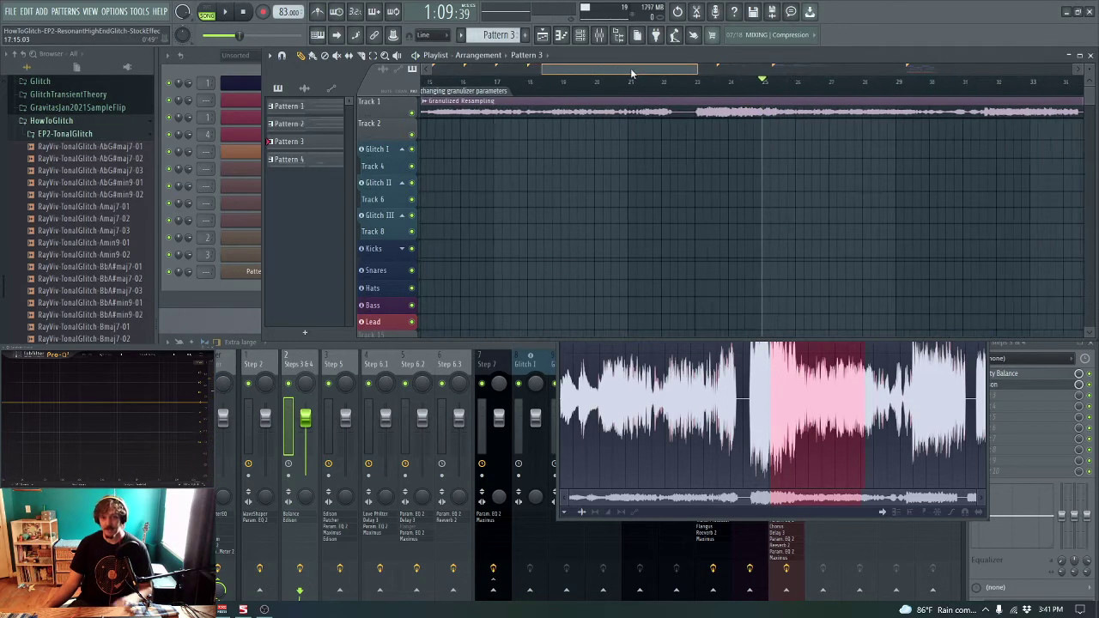
key("space")
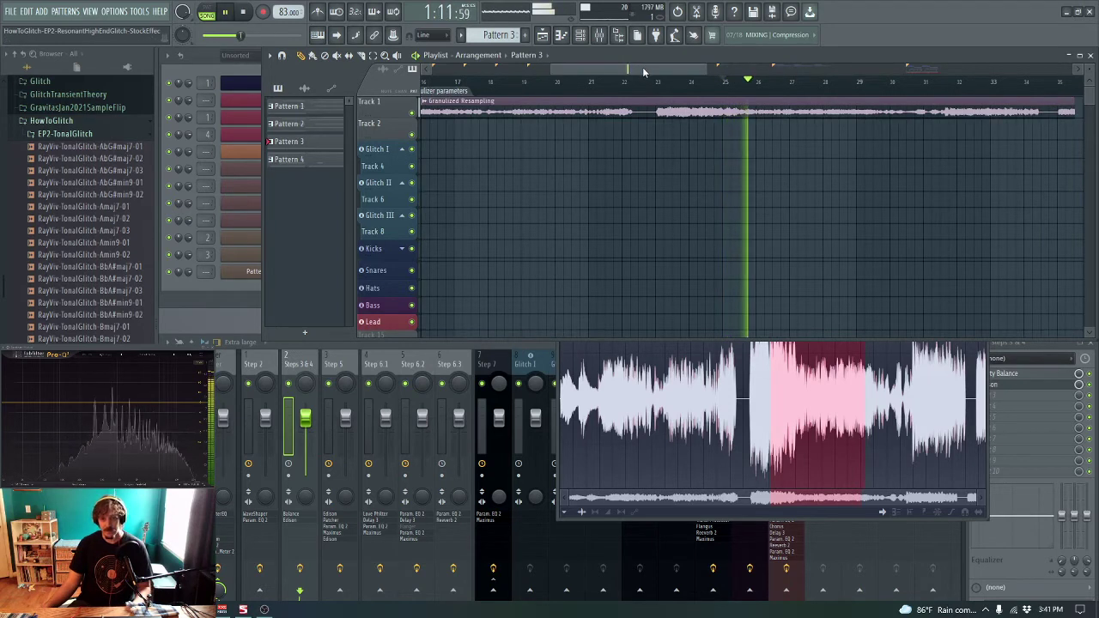
key("space")
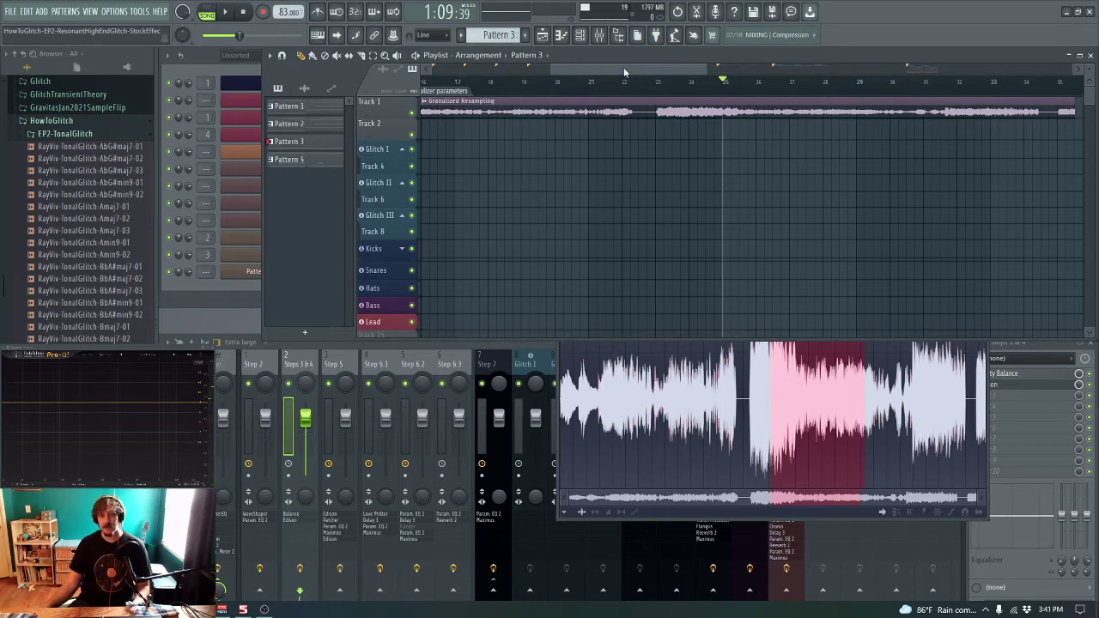
left_click_drag(623, 67, 677, 68)
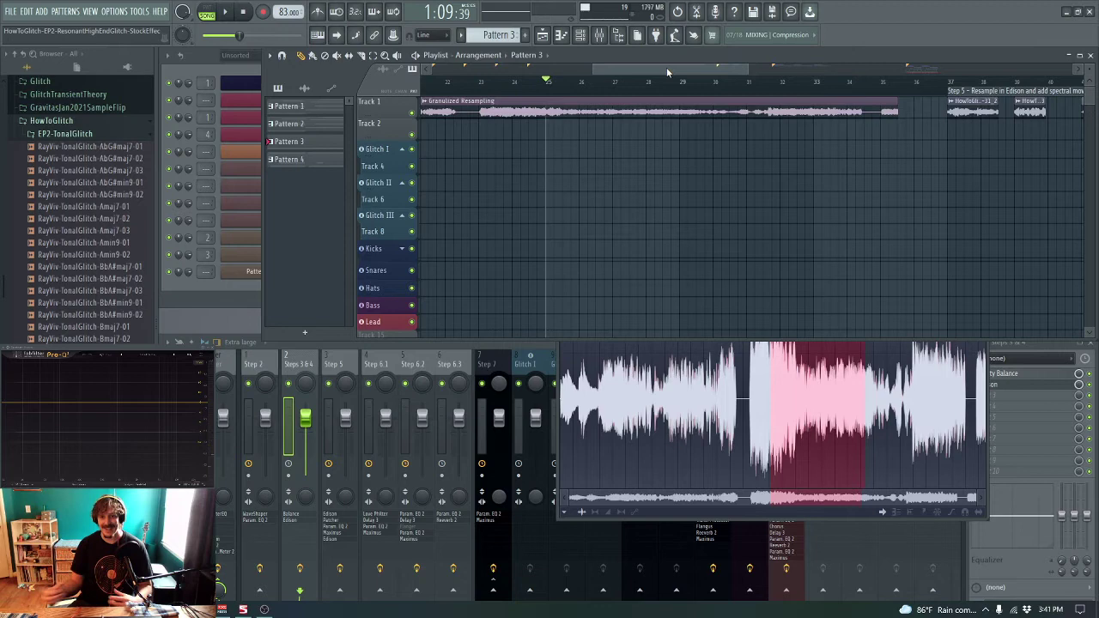
Step: Close the Steps 3 & 4 Edison window and select the Step 5 mixer track
left_click_drag(680, 66, 729, 140)
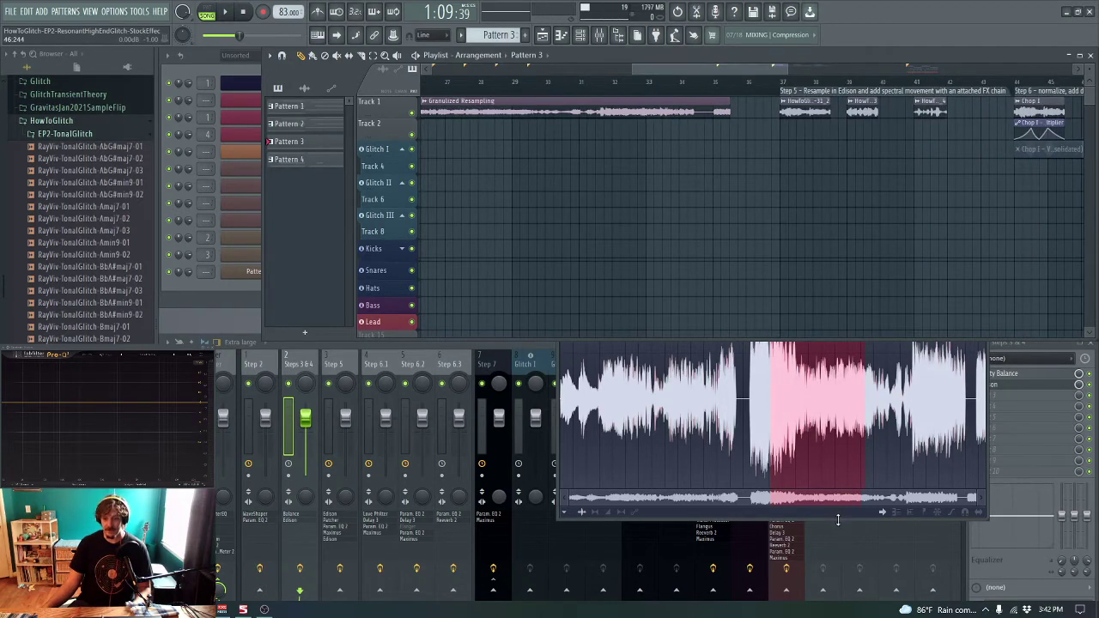
left_click(982, 235)
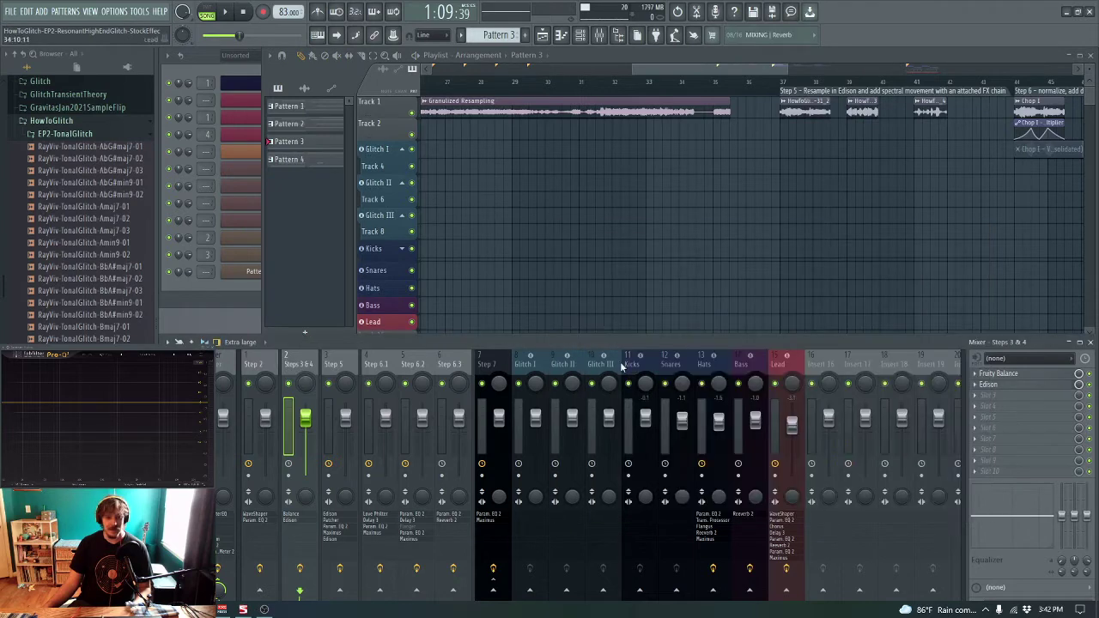
left_click(335, 364)
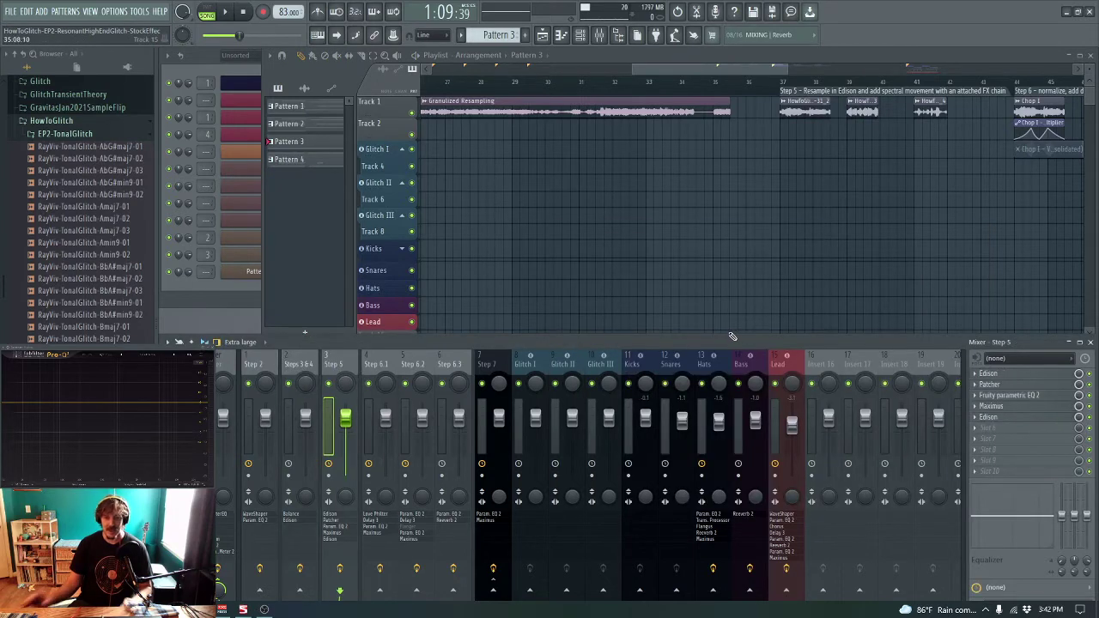
left_click_drag(701, 71, 622, 72)
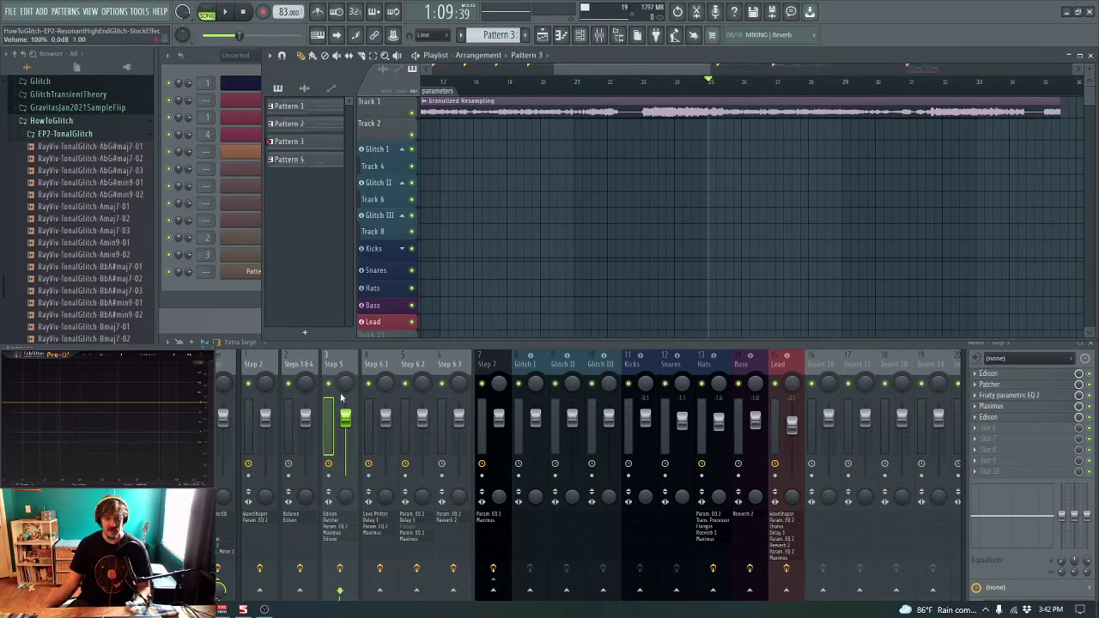
Step: Open the Patcher on the Step 5 mixer track to view its chain of nested Patchers and Maximus
left_click(996, 384)
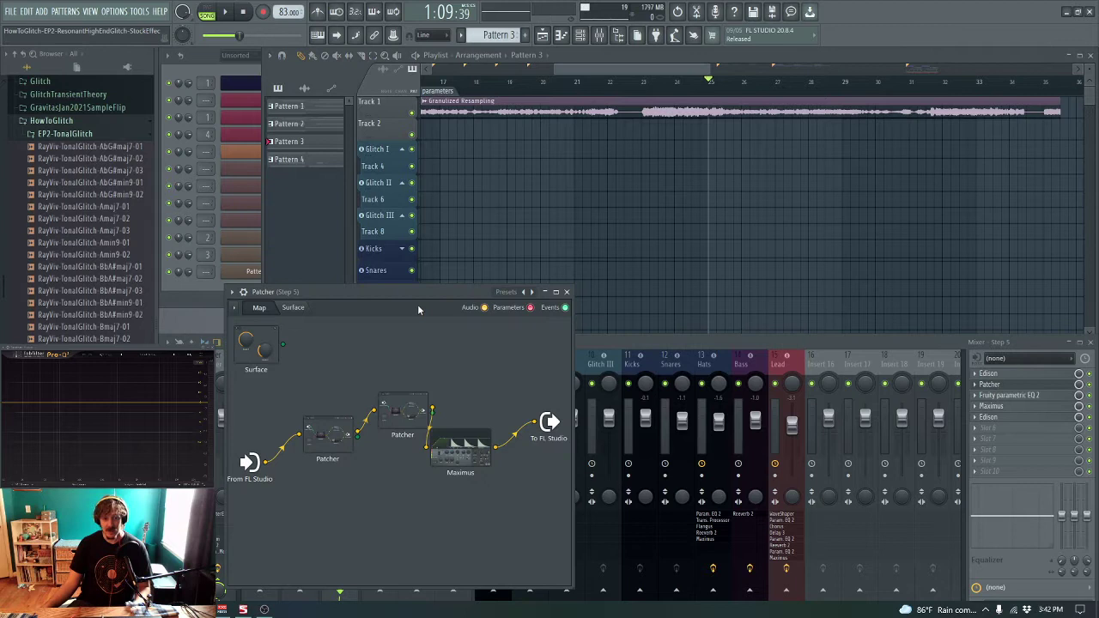
left_click_drag(418, 310, 577, 315)
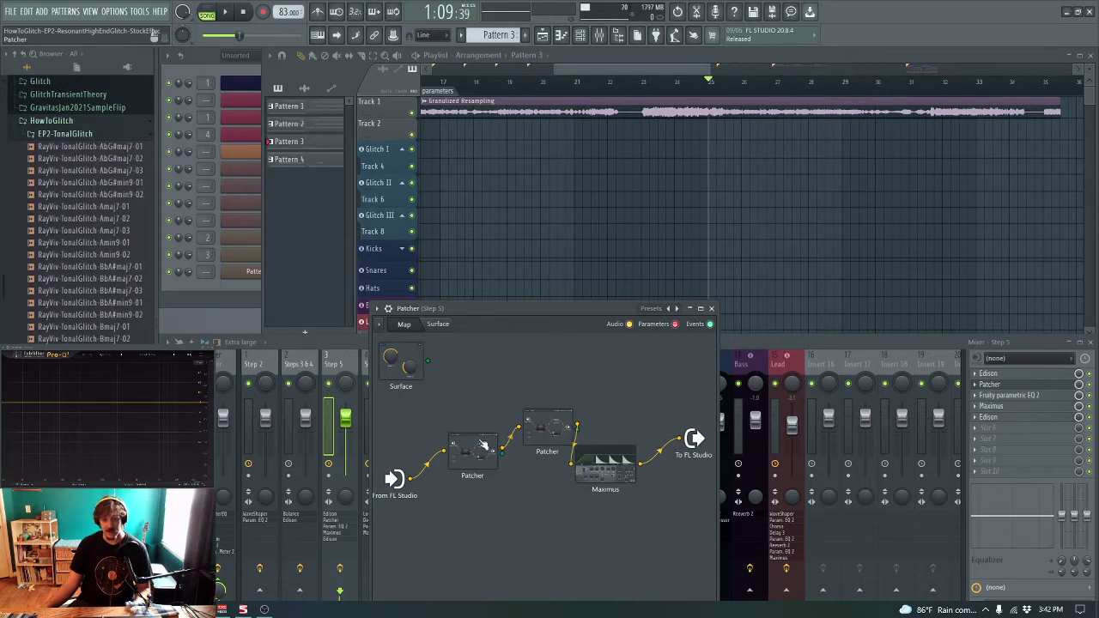
left_click_drag(483, 445, 479, 388)
left_click(347, 386)
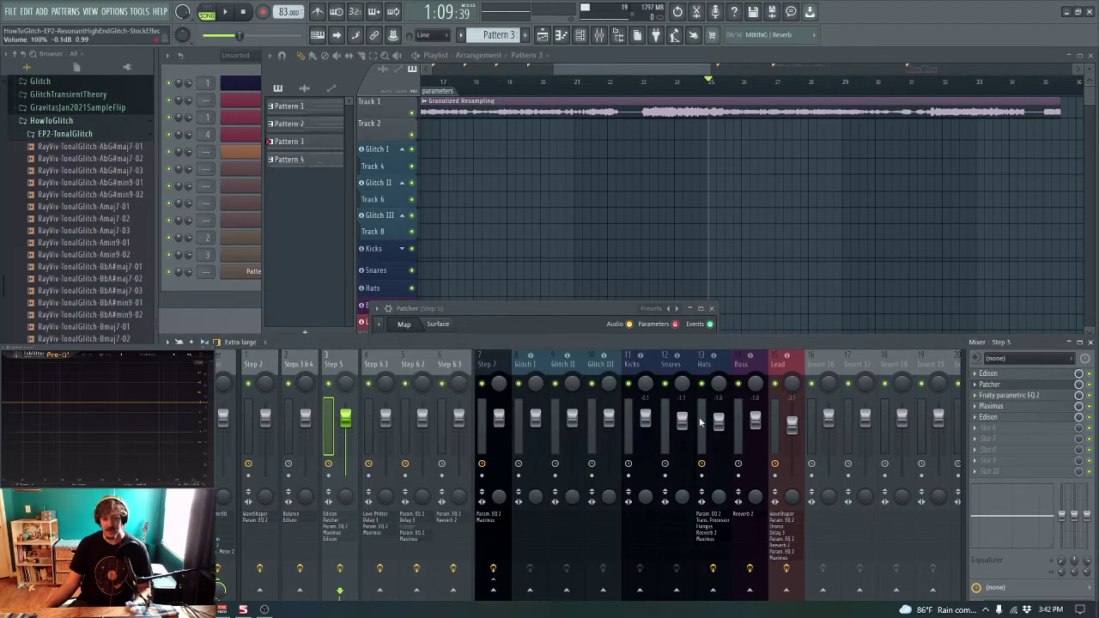
Step: Open the first Edison on the Step 5 track and audition the recording from about 34.4 to 36.8 seconds
left_click(1005, 375)
left_click_drag(497, 352, 466, 347)
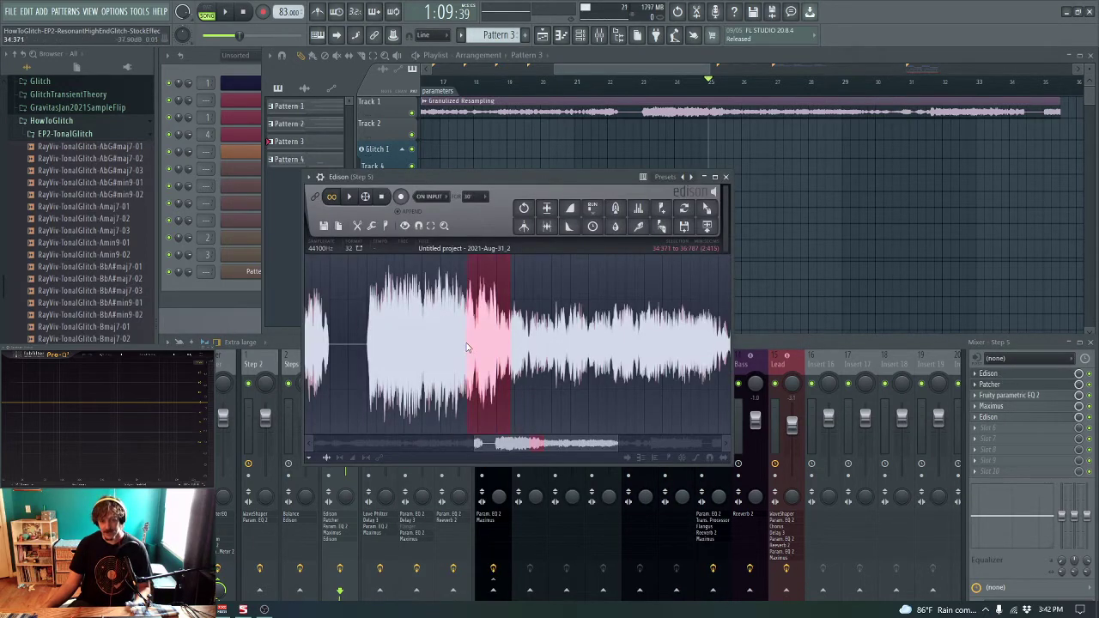
key("space")
key("space")
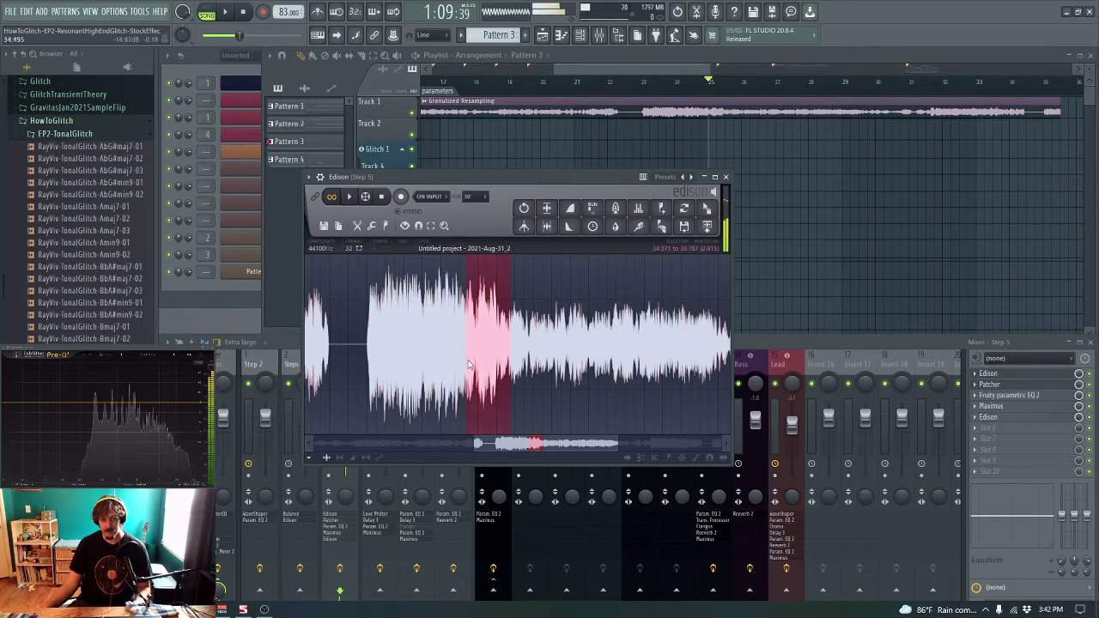
left_click_drag(580, 184, 770, 141)
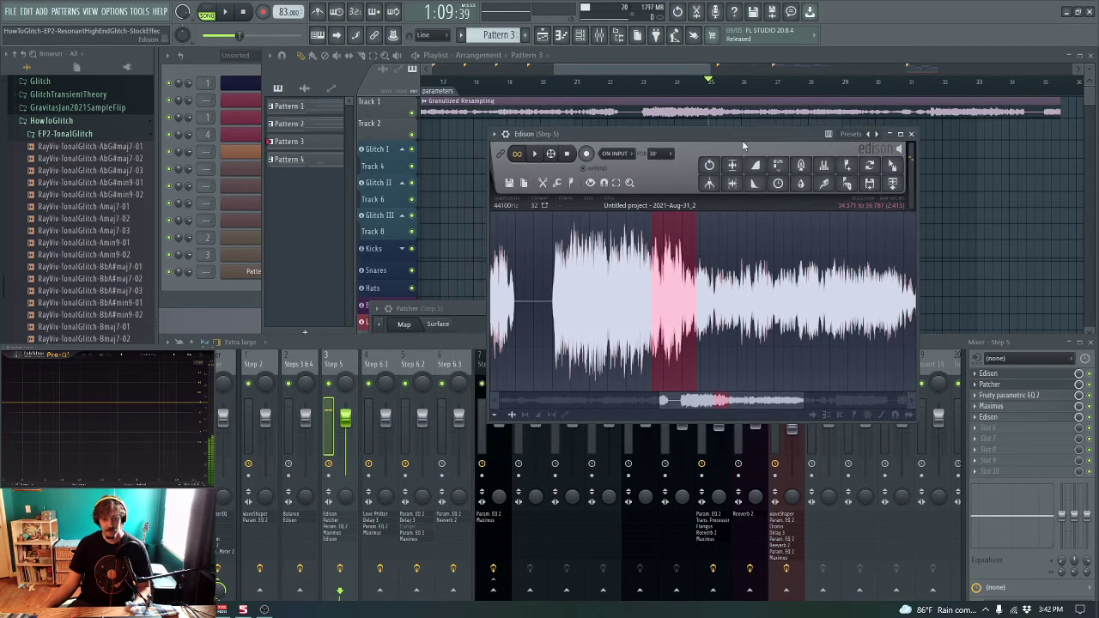
Step: Bring back the Step 5 Patcher, open its second nested Patcher and watch the Fruity Parametric EQ 2 bands
left_click(998, 385)
left_click(997, 385)
left_click_drag(475, 374, 466, 435)
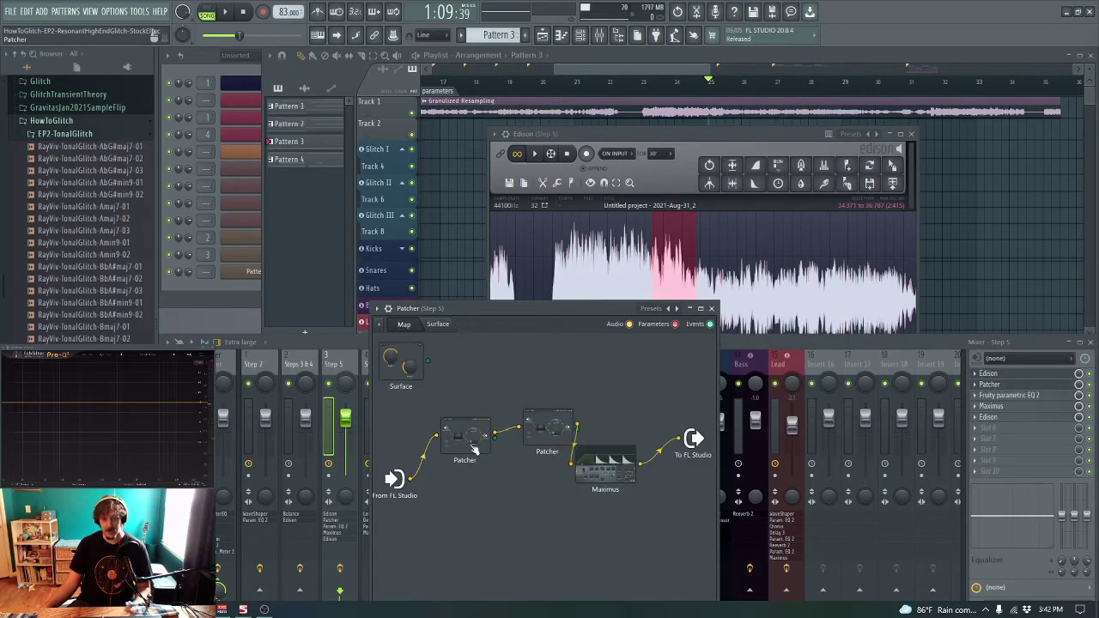
double_click(550, 427)
left_click_drag(800, 300, 814, 271)
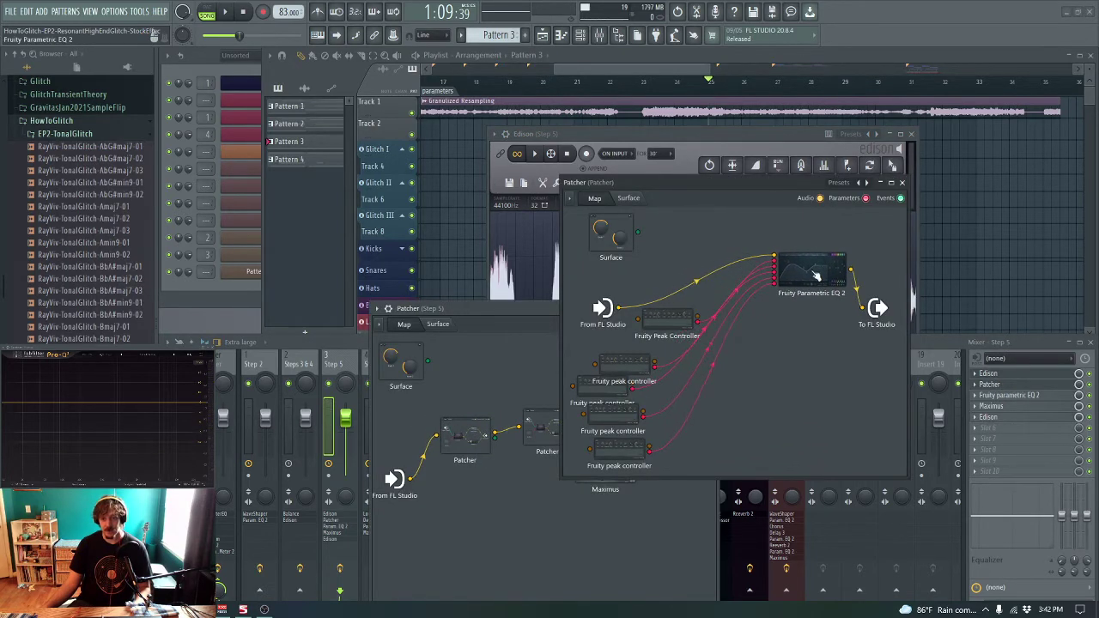
double_click(809, 273)
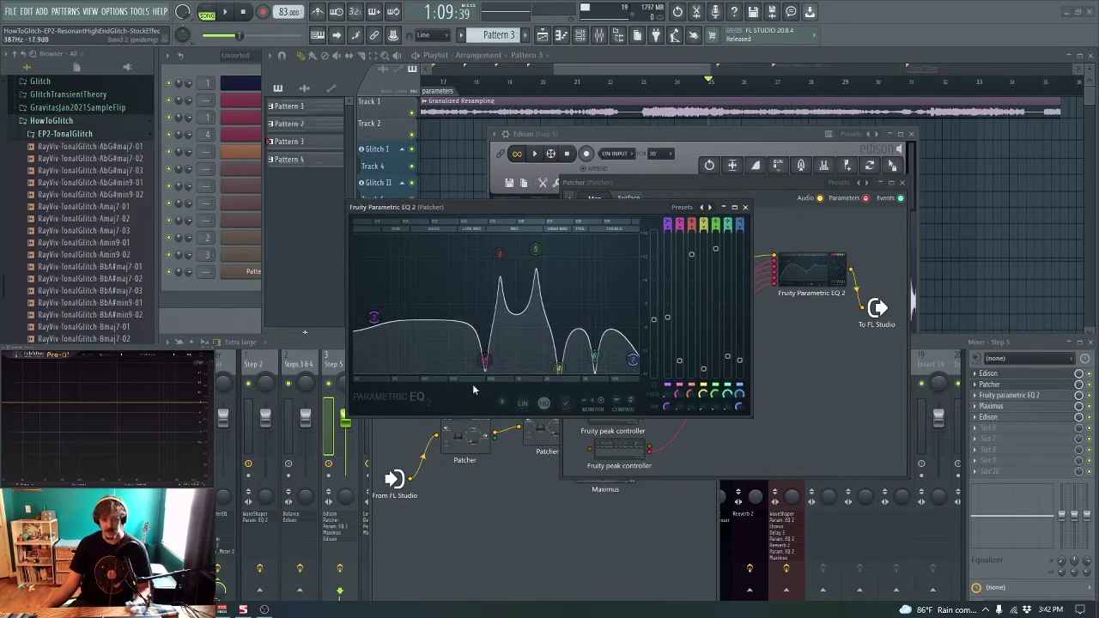
left_click(745, 207)
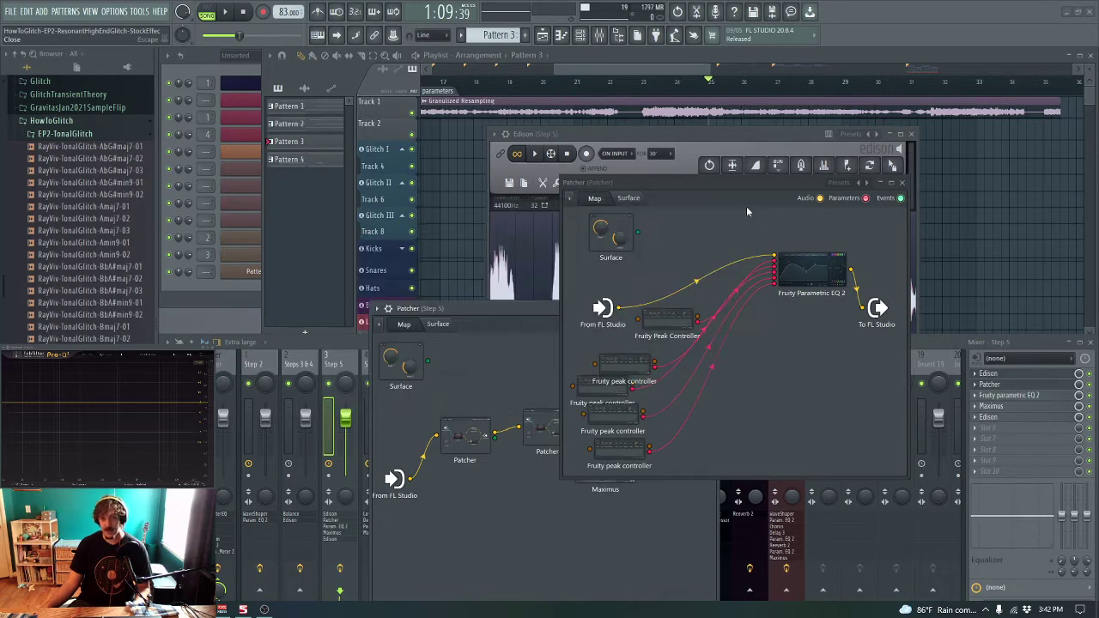
left_click_drag(664, 339, 648, 336)
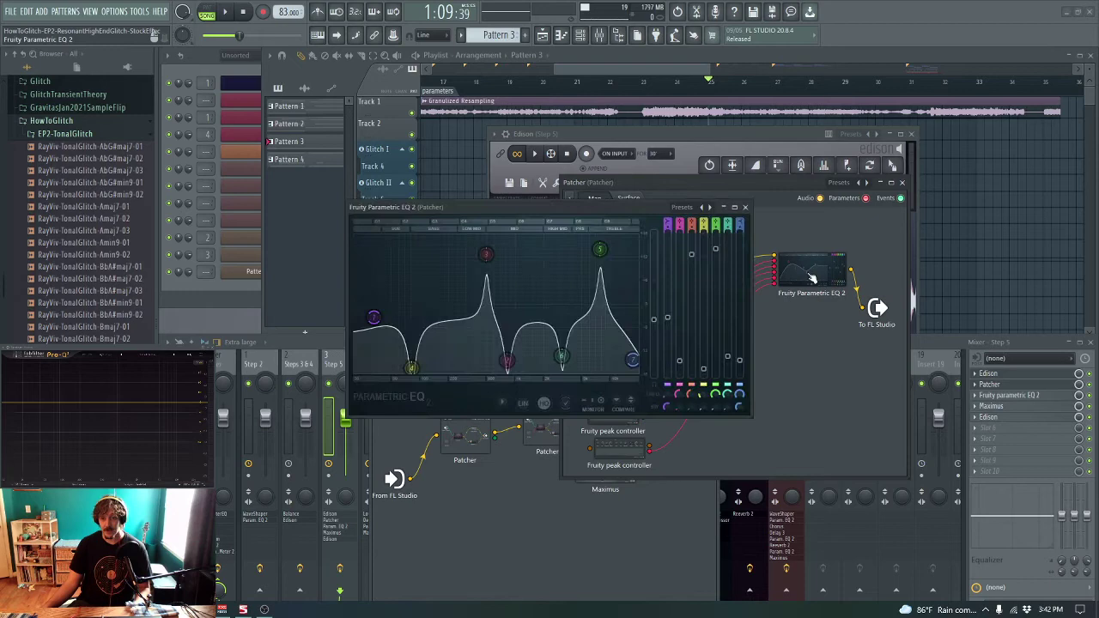
left_click(745, 207)
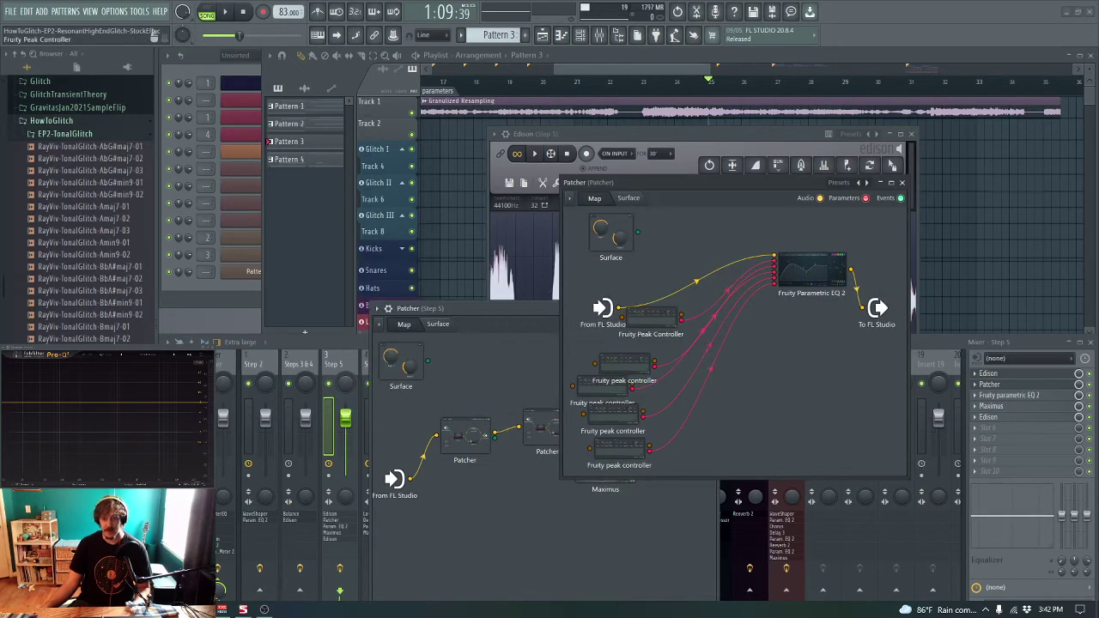
Step: Inspect the LFO shape and speed of three Fruity Peak Controllers in the nested Patcher, closing each one
double_click(652, 317)
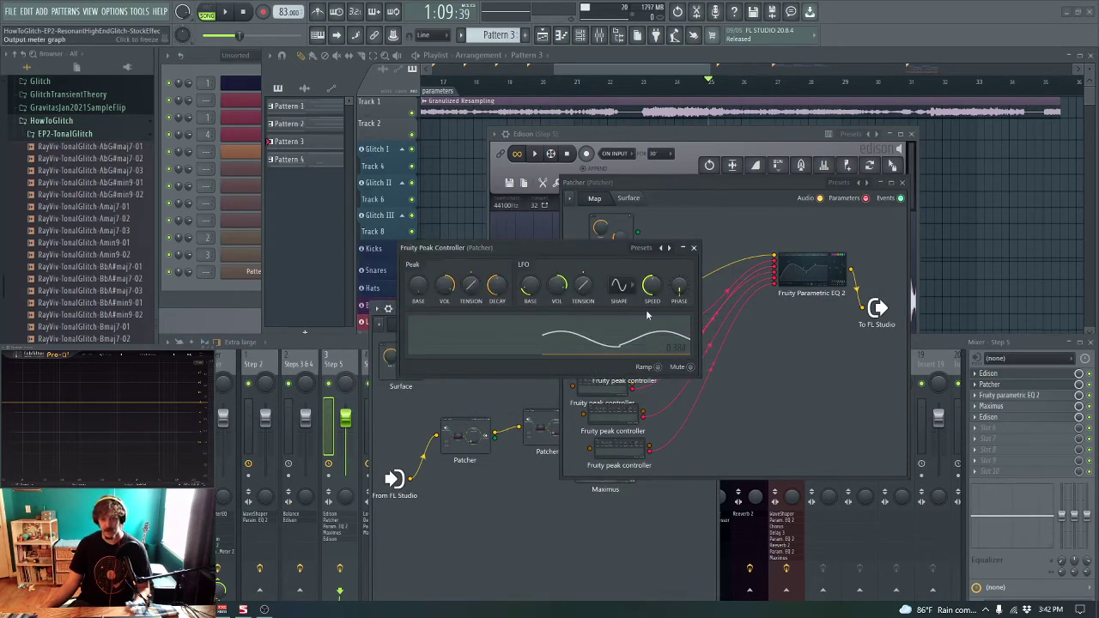
left_click(694, 247)
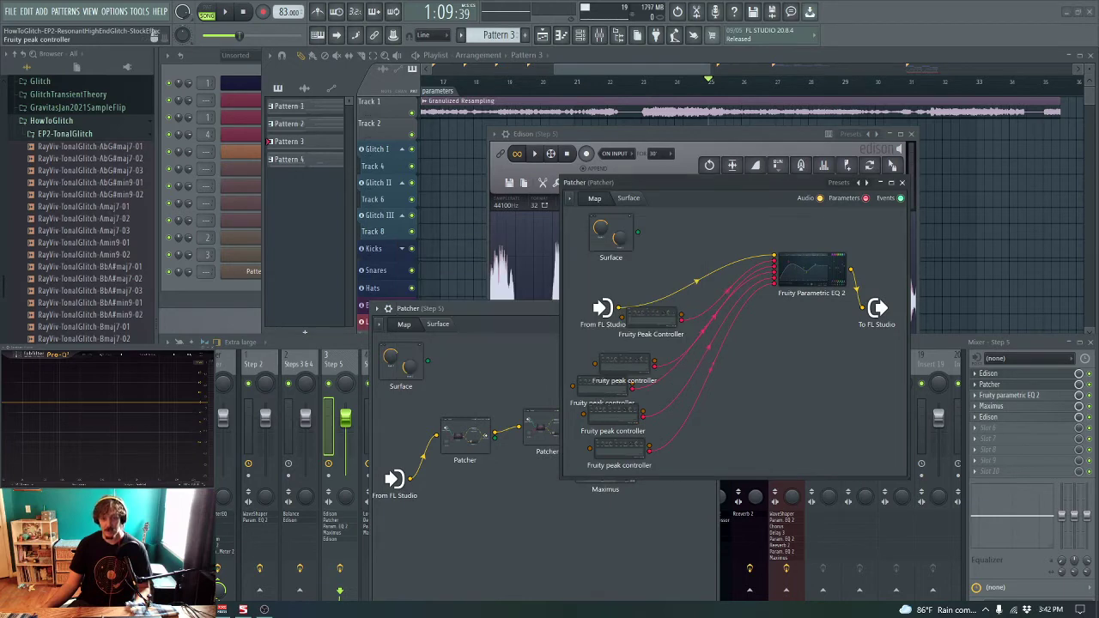
double_click(602, 386)
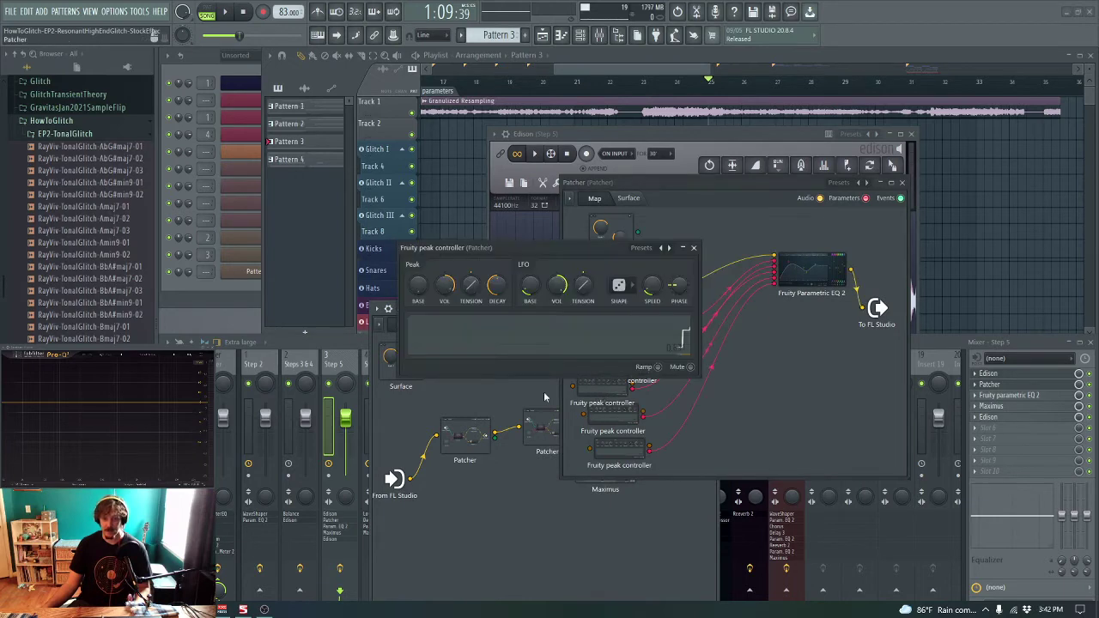
left_click(693, 248)
left_click(607, 423)
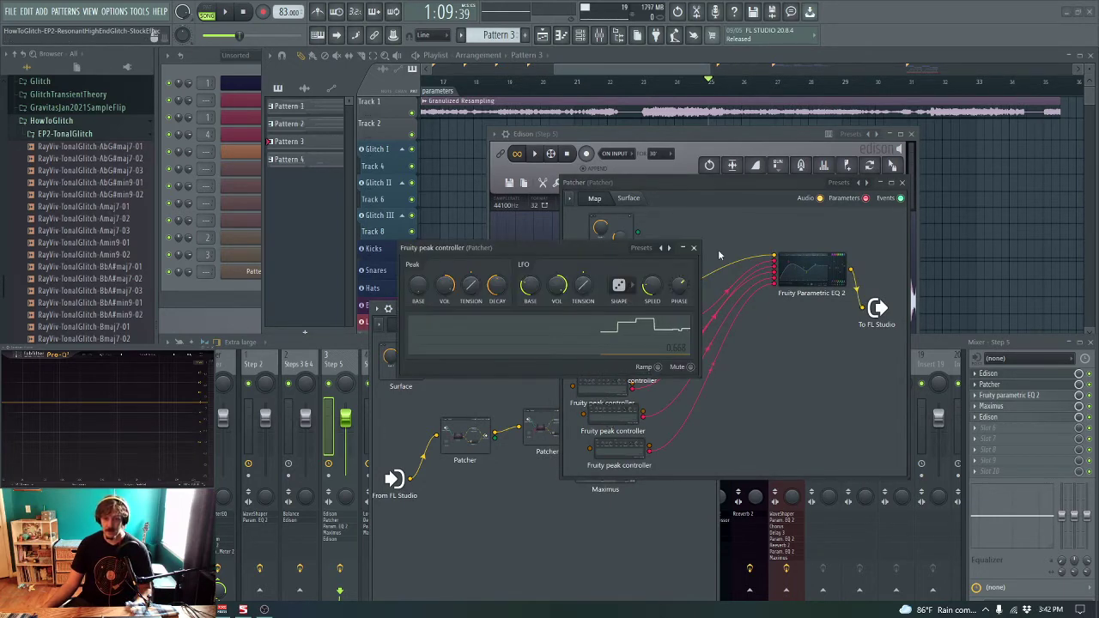
left_click(694, 247)
Step: View the modulated Fruity Parametric EQ 2 curve once more, and close the nested Patcher
left_click(802, 273)
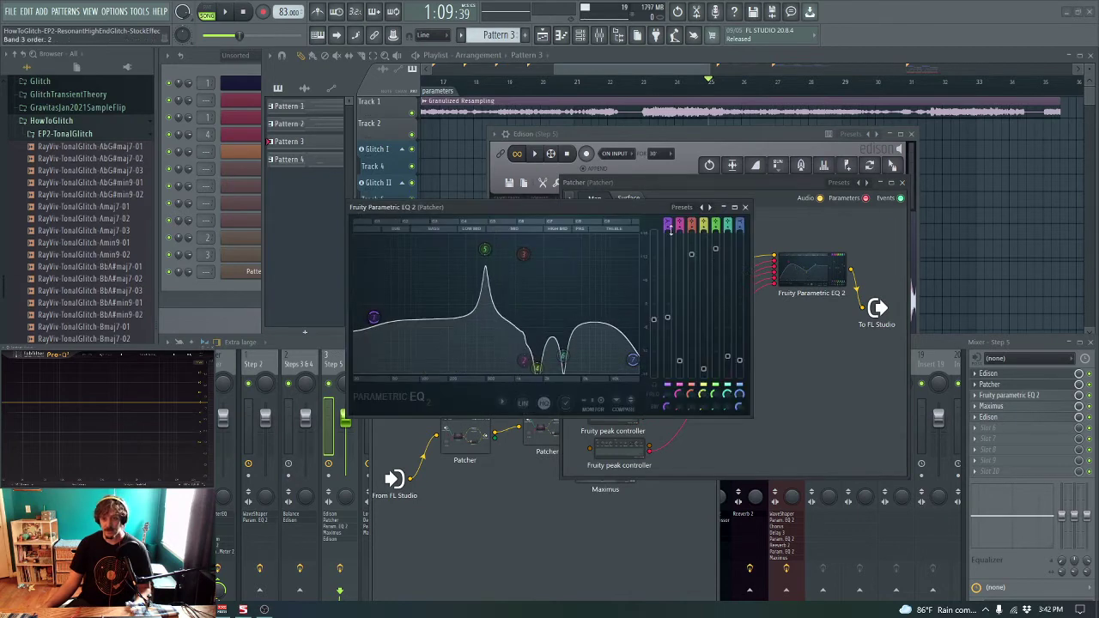
left_click(748, 209)
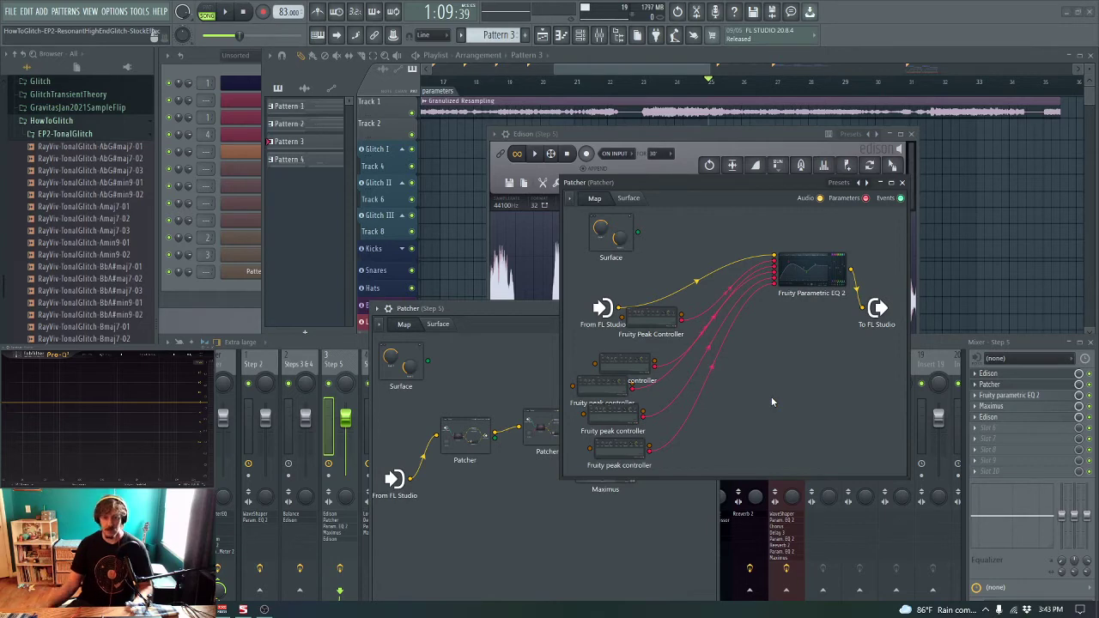
left_click(902, 182)
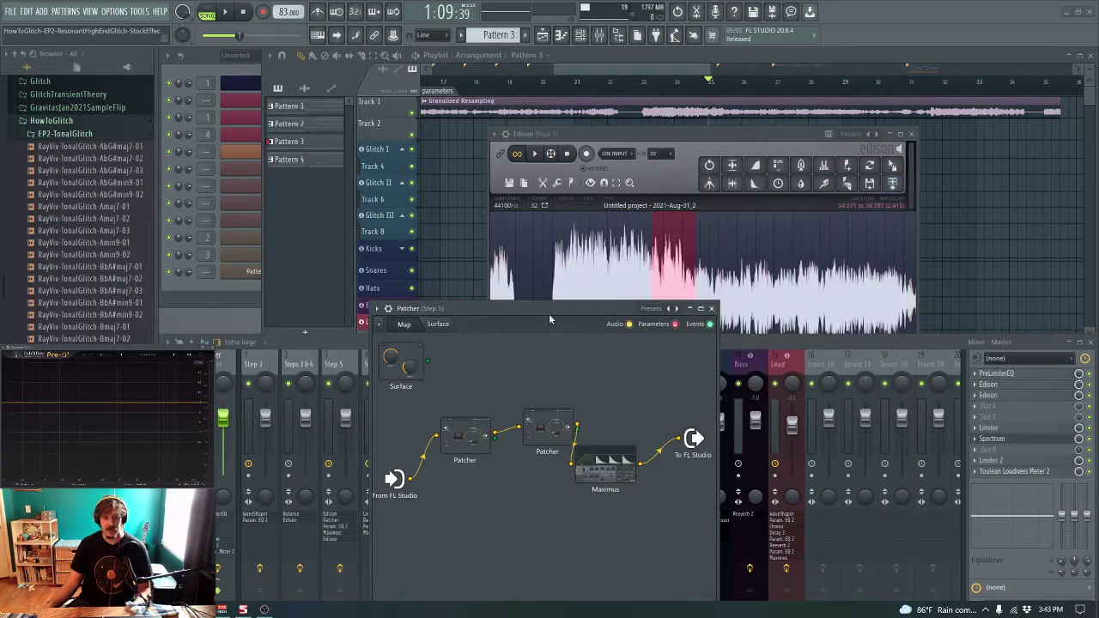
Step: Rearrange the modules in the Step 5 Patcher map and add an unconnected copy of the first nested Patcher below the chain
left_click_drag(549, 313, 476, 249)
left_click_drag(463, 392, 532, 359)
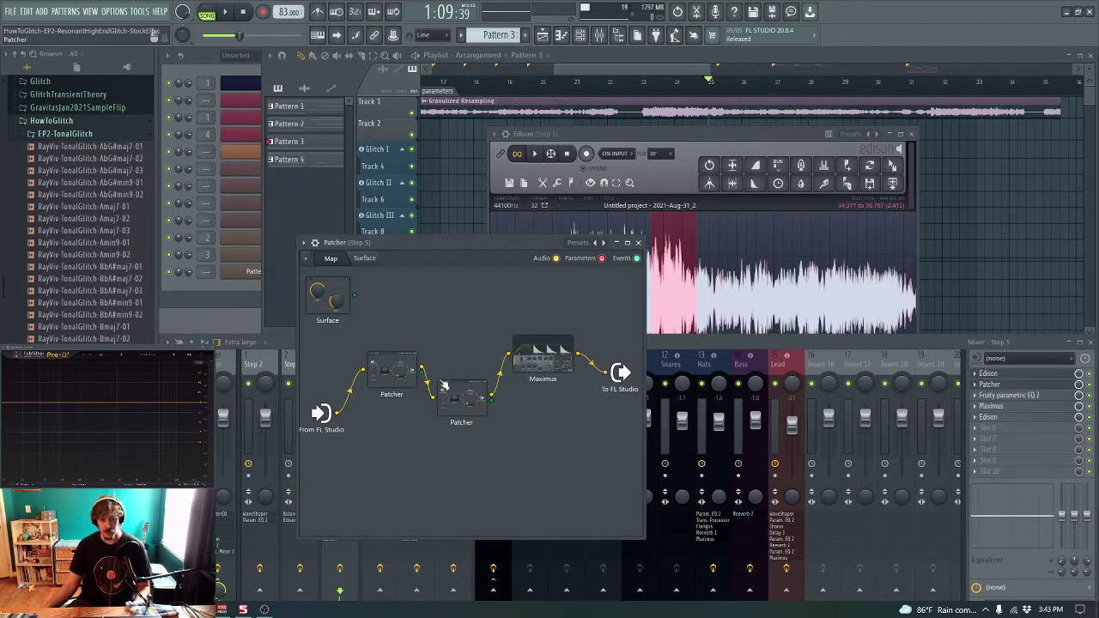
left_click_drag(400, 374, 395, 325)
left_click_drag(464, 395, 464, 359)
left_click_drag(390, 319, 436, 449)
right_click(381, 376)
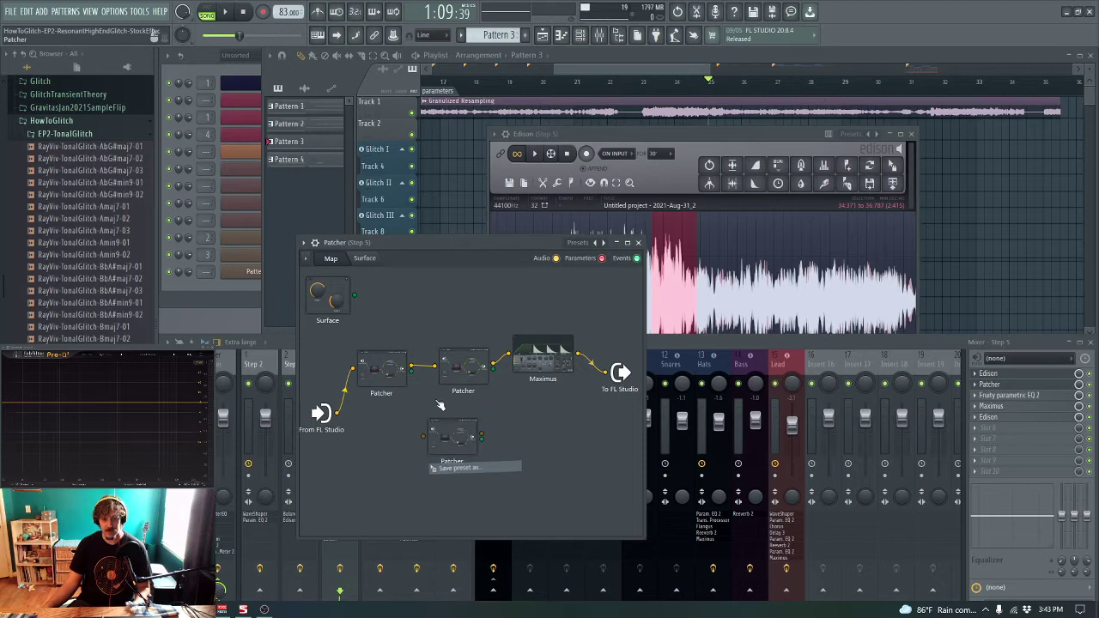
left_click_drag(446, 375, 444, 342)
Step: Compare the contents of the two chained nested Patchers, viewing the second one's Fruity Parametric EQ 2, and close them
double_click(392, 366)
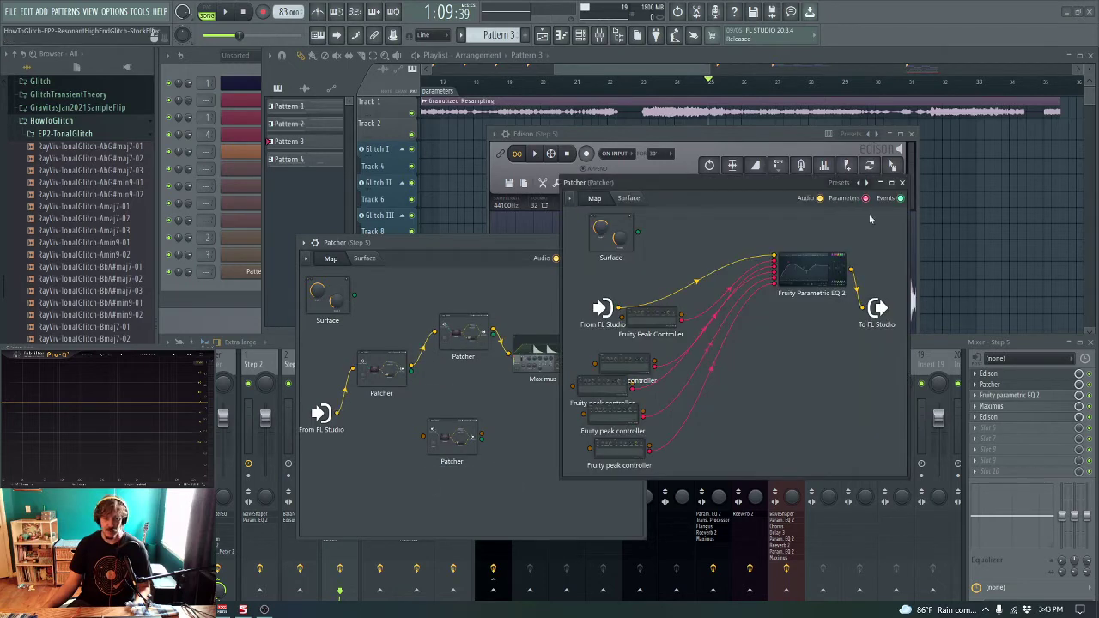
left_click(902, 182)
double_click(470, 337)
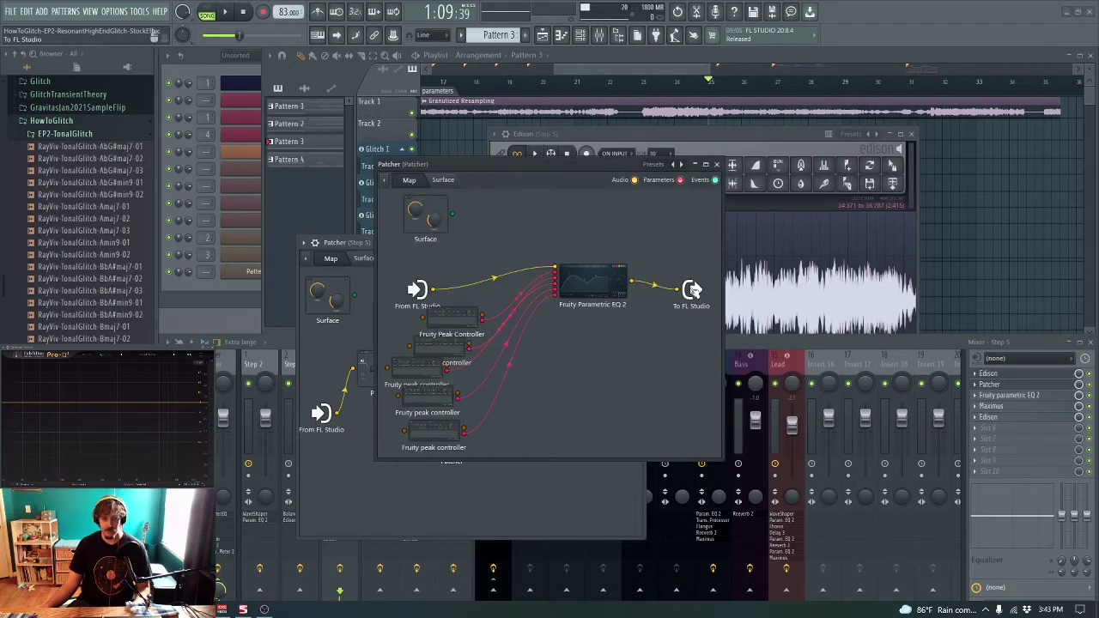
double_click(619, 254)
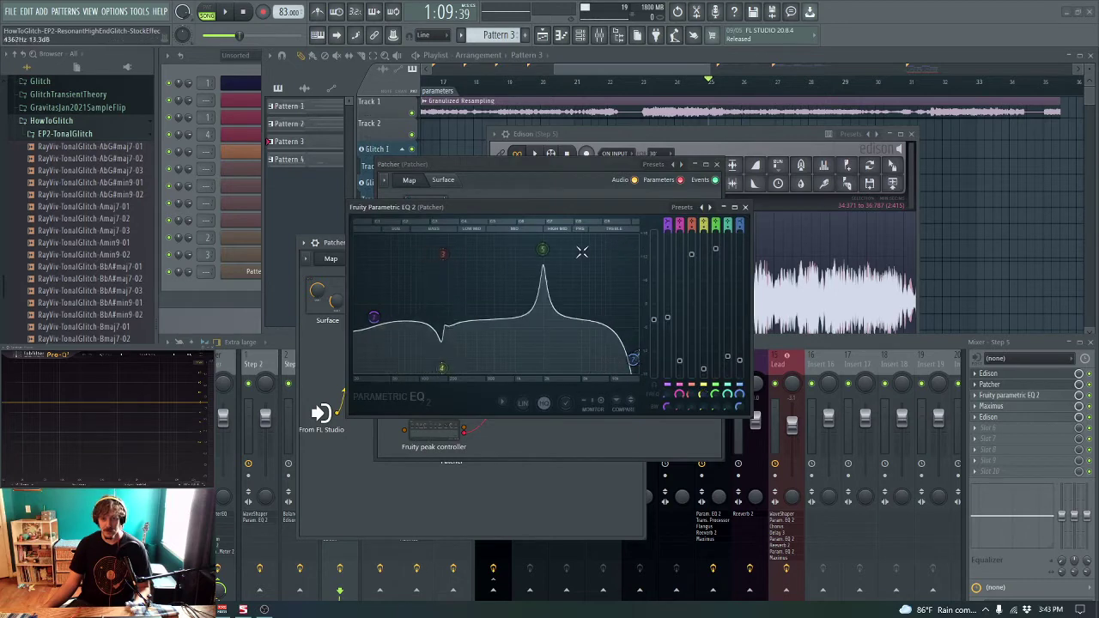
left_click(745, 207)
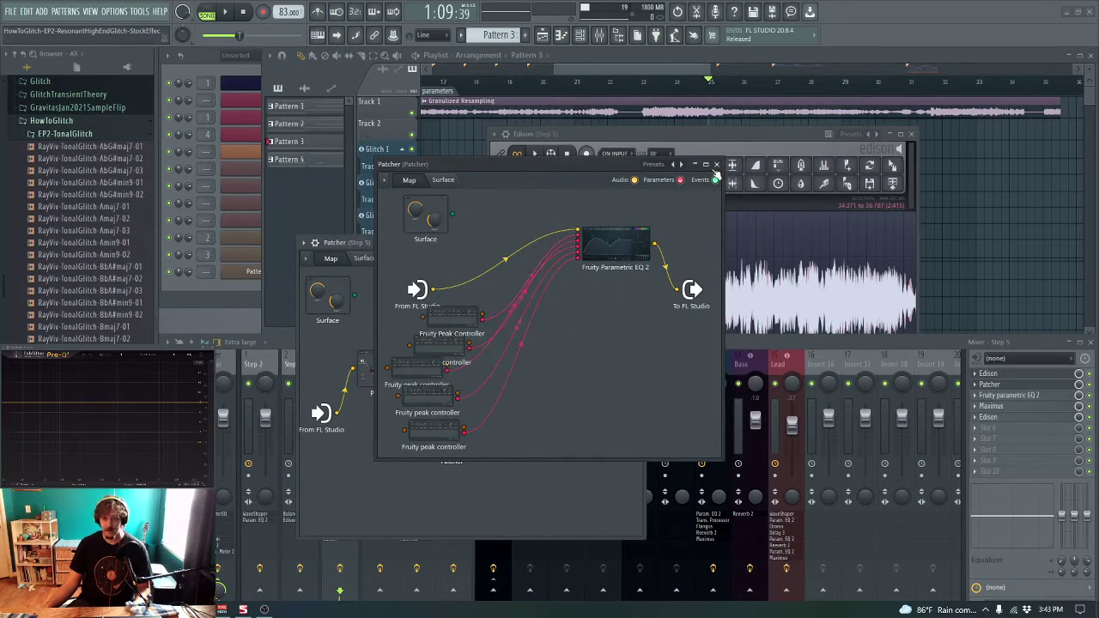
left_click(718, 165)
left_click(445, 361)
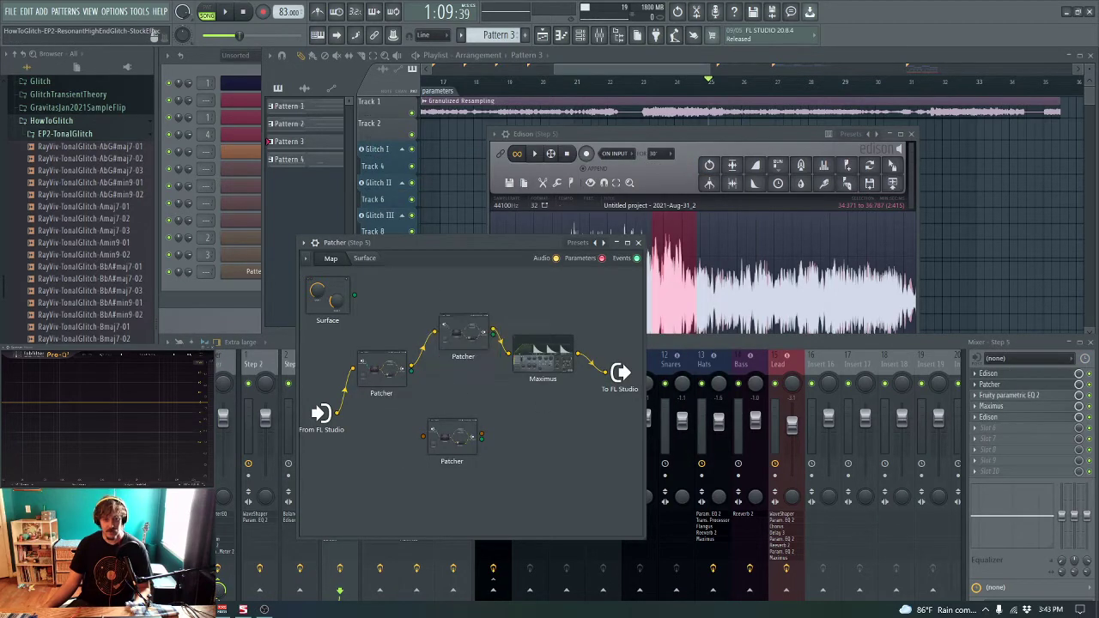
Step: Move the second chained Patcher nearer Maximus and add another copy of the first nested Patcher beside the unconnected one
left_click_drag(464, 330, 476, 350)
right_click(379, 371)
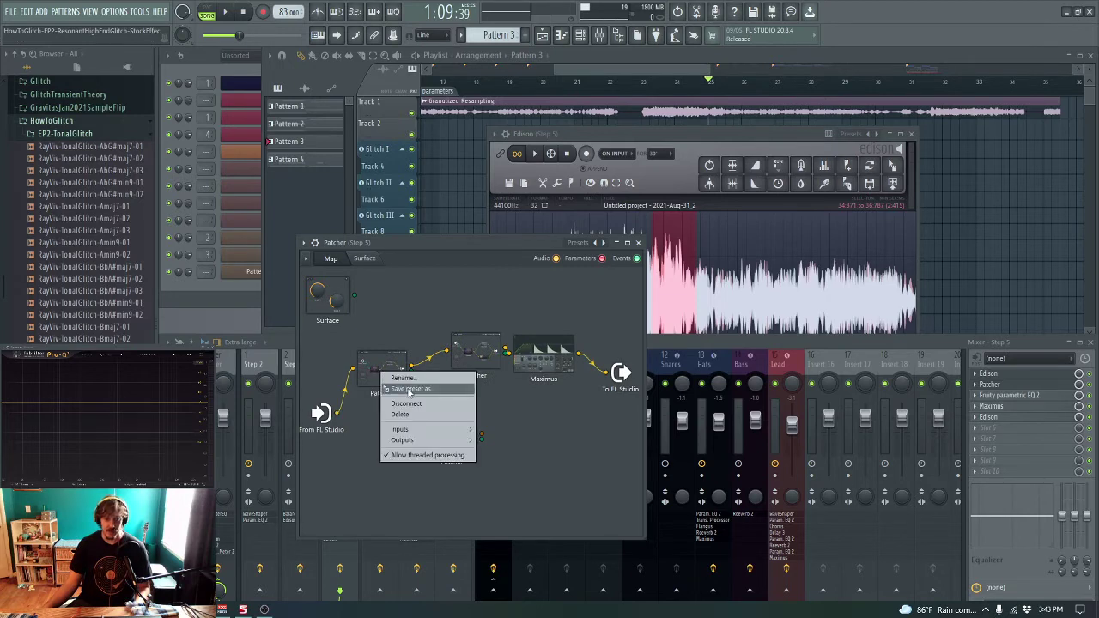
left_click(423, 394)
left_click_drag(424, 395, 540, 438)
Step: Open the first unconnected Patcher copy, check its Fruity Parametric EQ 2 and a Fruity Peak Controller, and close it
double_click(454, 431)
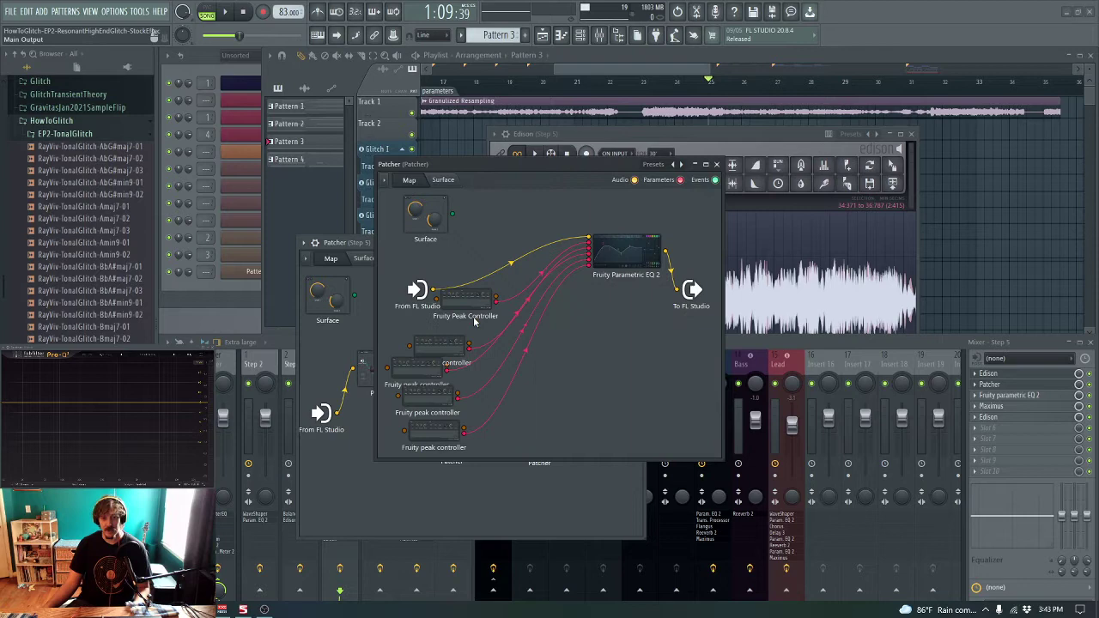
double_click(624, 262)
left_click(748, 208)
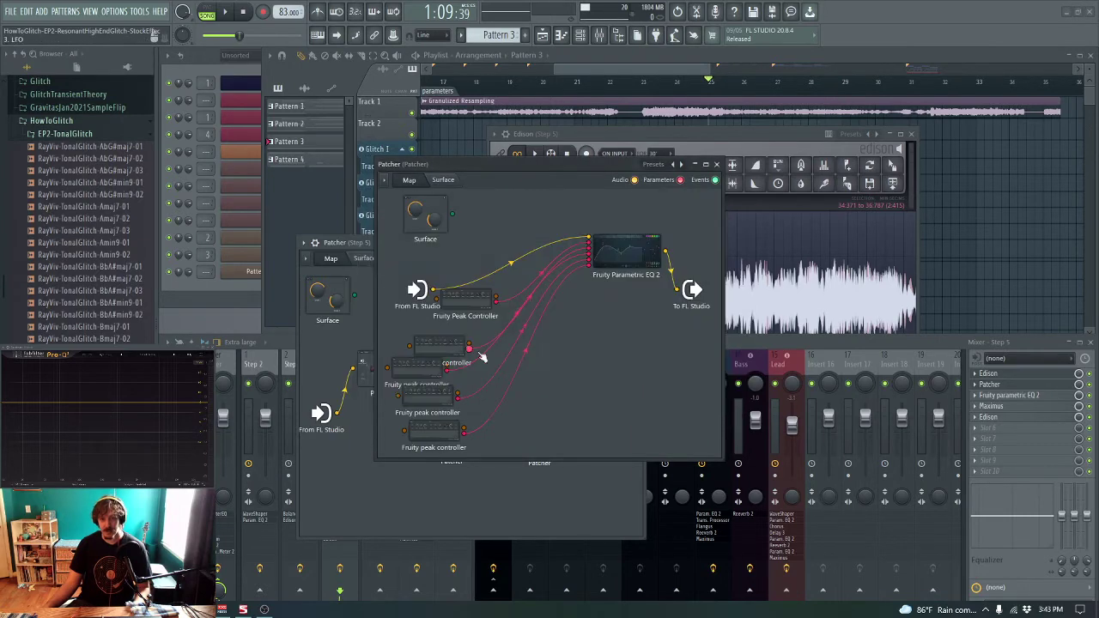
double_click(445, 352)
left_click(695, 248)
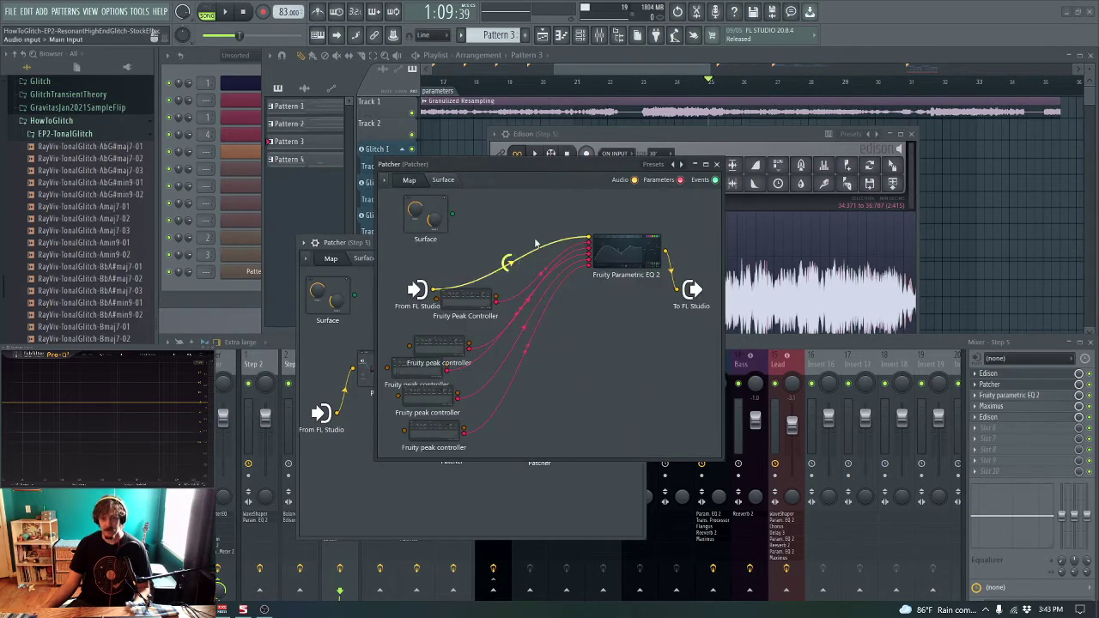
left_click(716, 164)
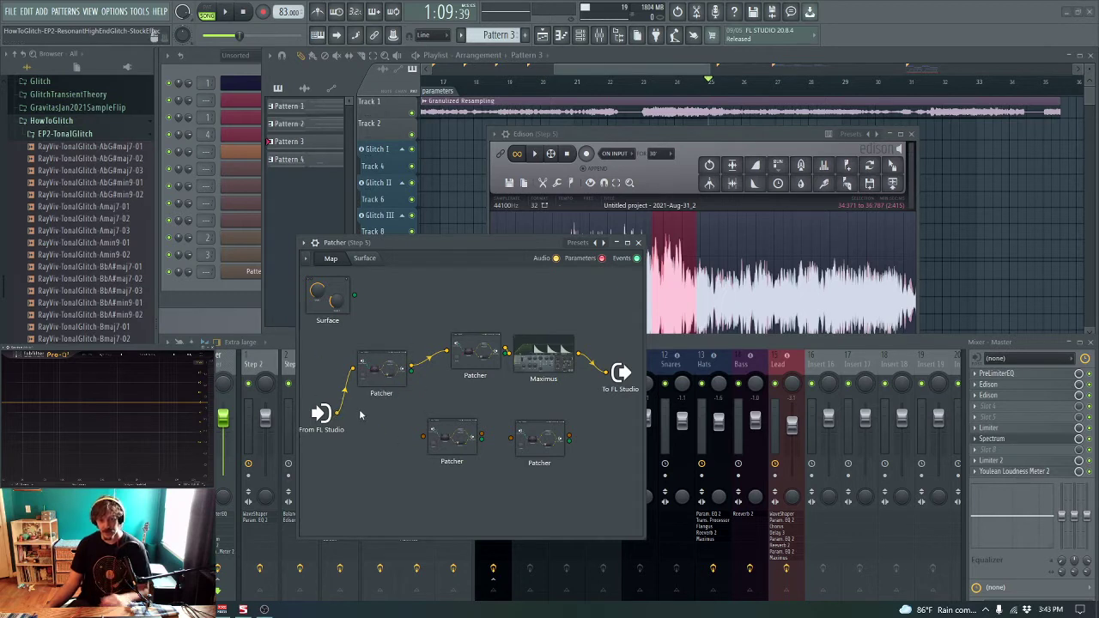
Step: Delete the two unconnected Patcher copies below the chain in the Step 5 Patcher map
left_click_drag(408, 418, 574, 464)
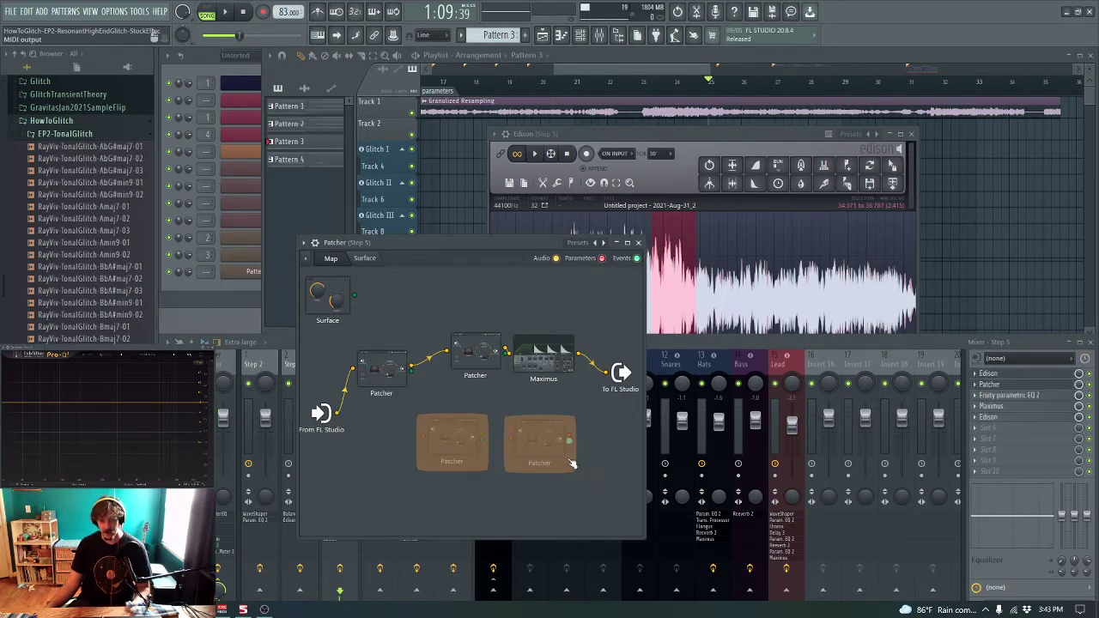
right_click(541, 448)
left_click(560, 490)
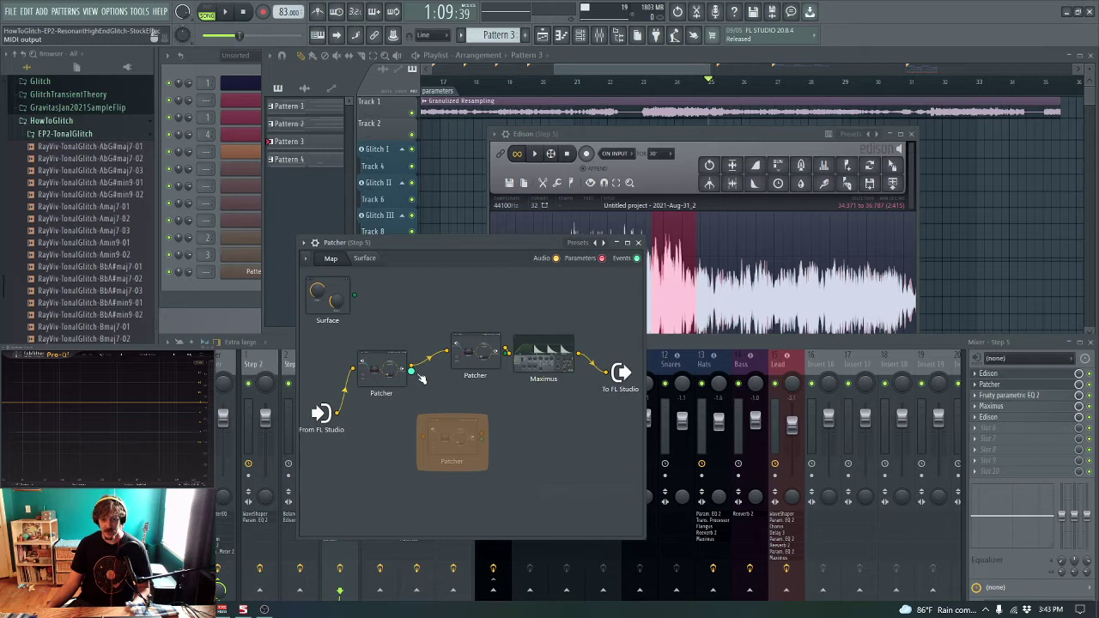
right_click(479, 456)
left_click(498, 499)
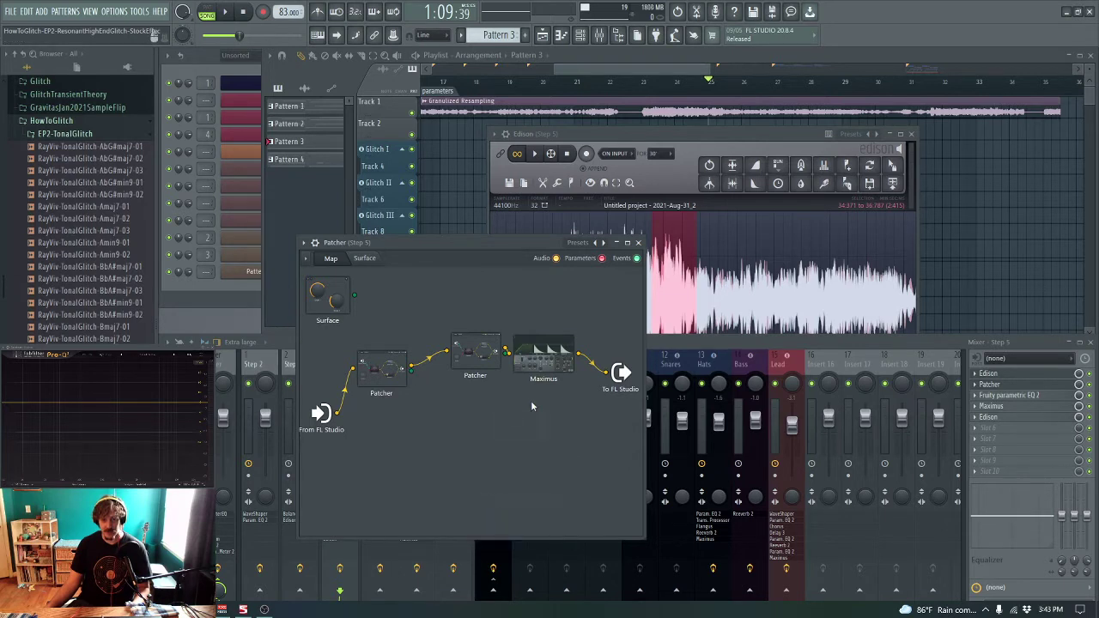
Step: Rearrange the two chained nested Patchers in the map so they sit above and before Maximus
left_click_drag(453, 332, 468, 370)
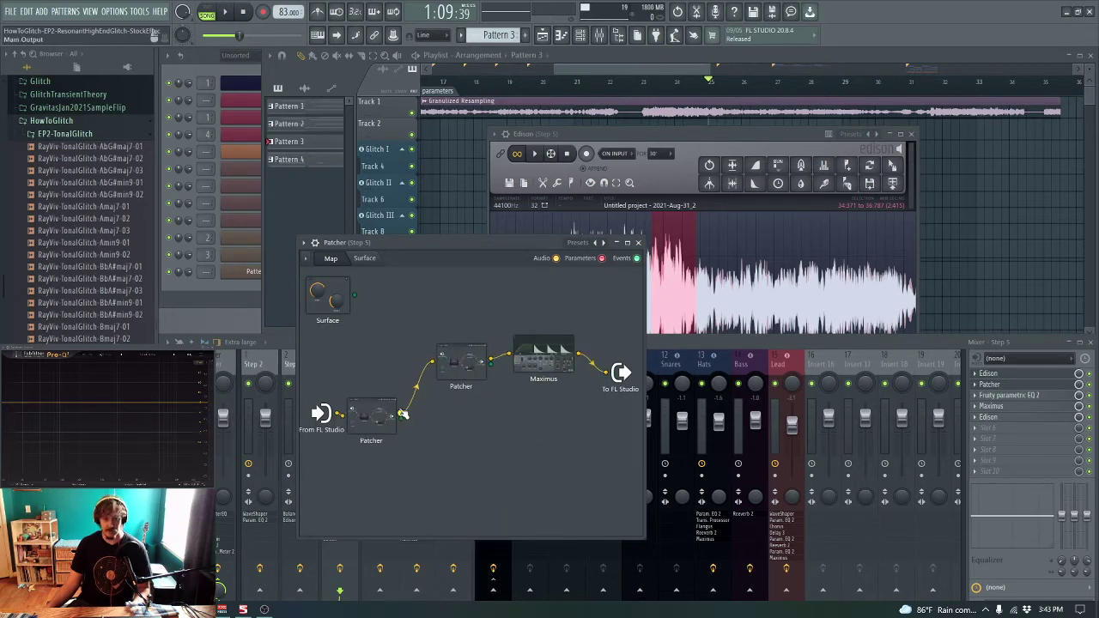
left_click_drag(378, 413, 397, 327)
left_click_drag(467, 350, 474, 281)
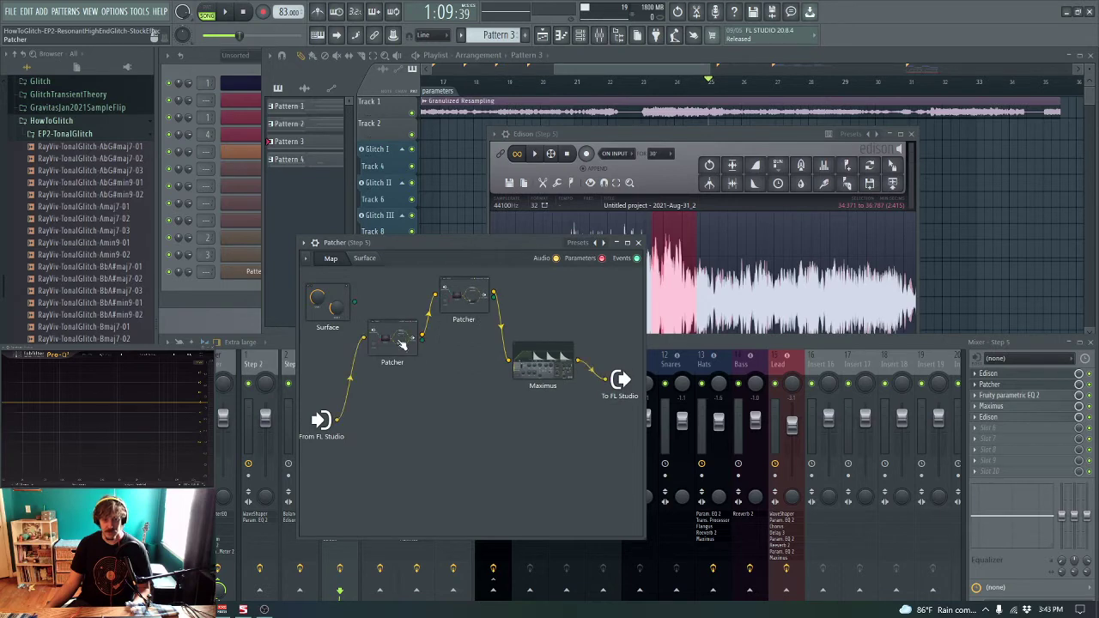
Step: View the Maximus settings inside the Patcher chain and close both Maximus and the Step 5 Patcher
double_click(552, 366)
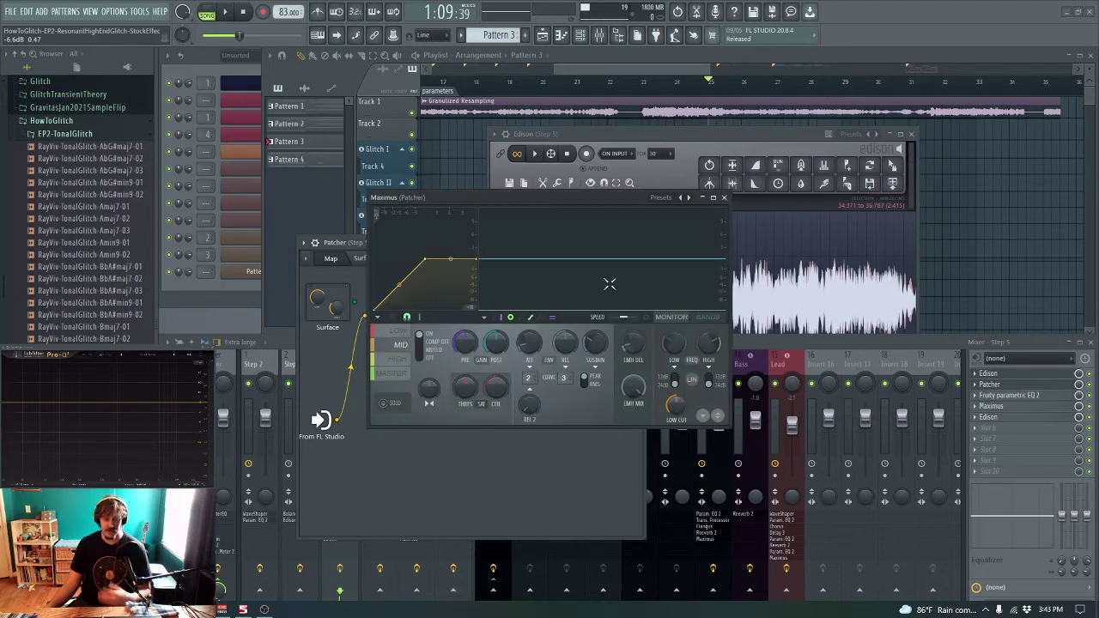
left_click(724, 198)
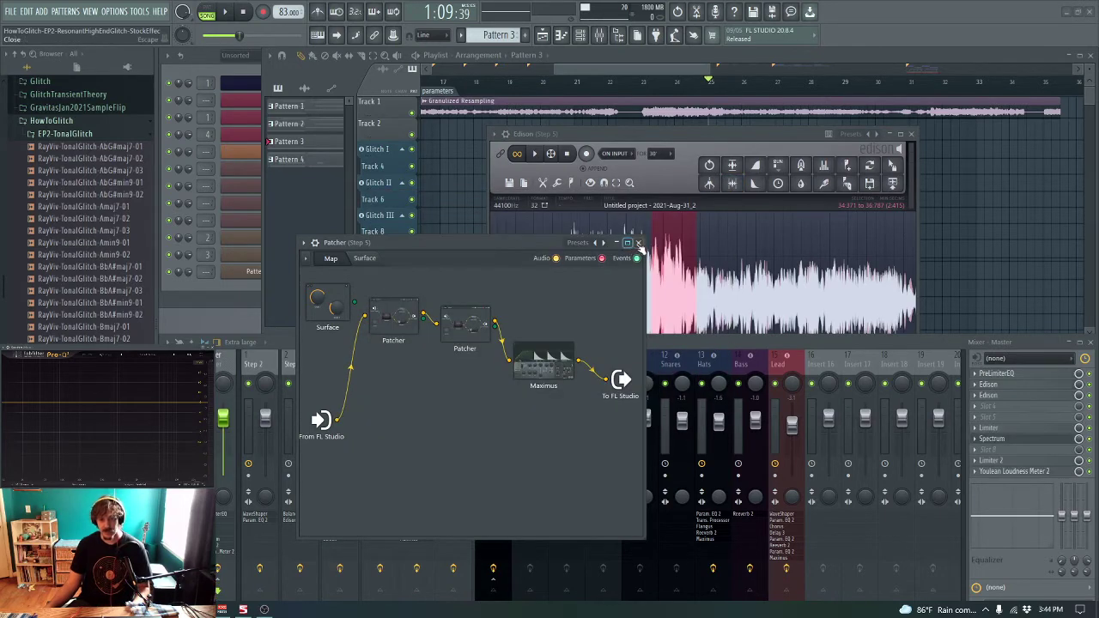
left_click(639, 244)
Step: Open the last Edison on the Step 5 track, select most of its recording and play the selection
left_click(994, 418)
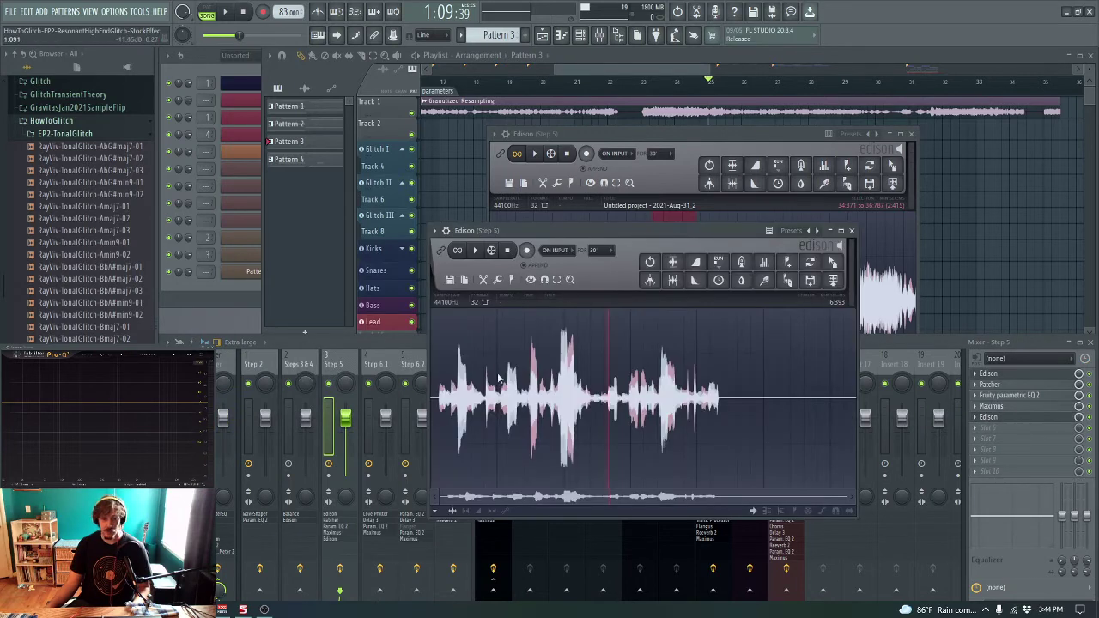
left_click_drag(477, 382, 529, 386)
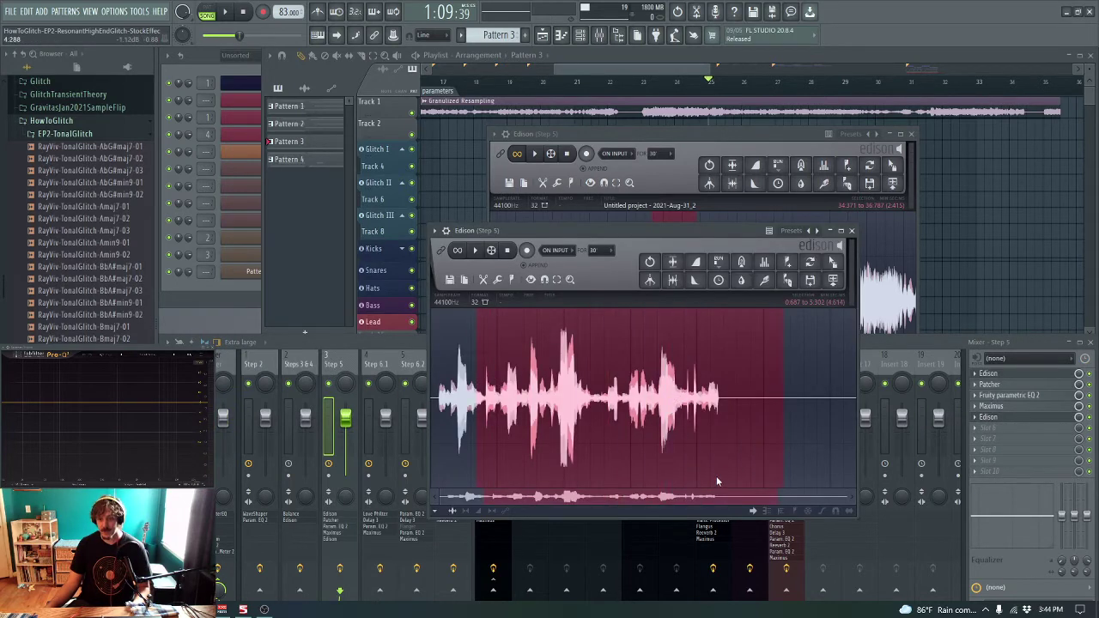
key("space")
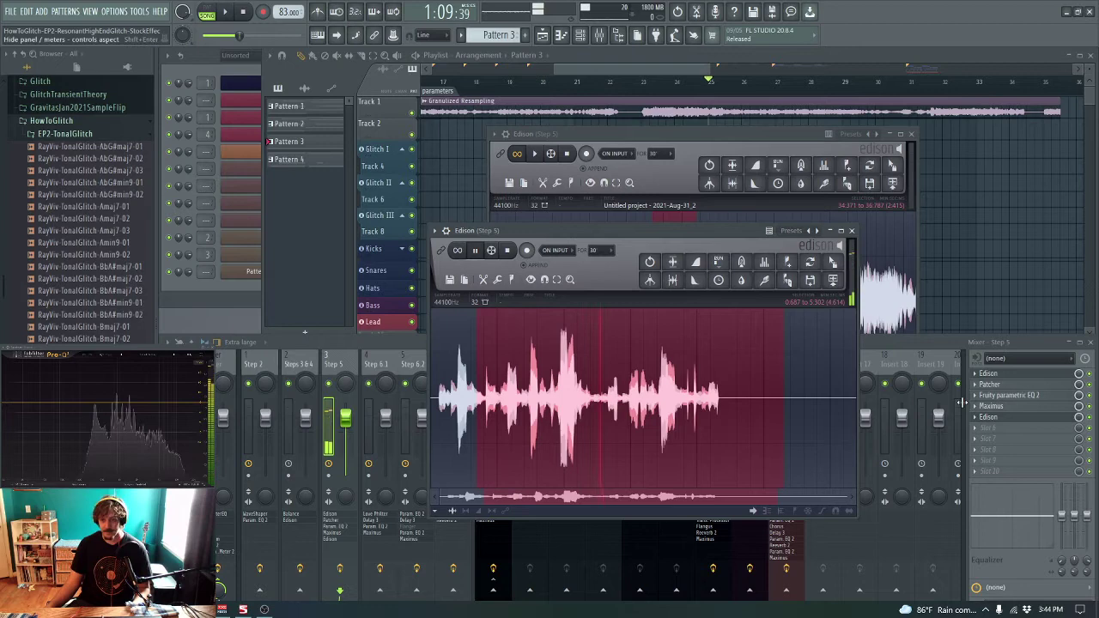
Step: View the Step 5 track's Fruity parametric EQ 2, close it, and show the Step 5 clips in the playlist
left_click(1025, 395)
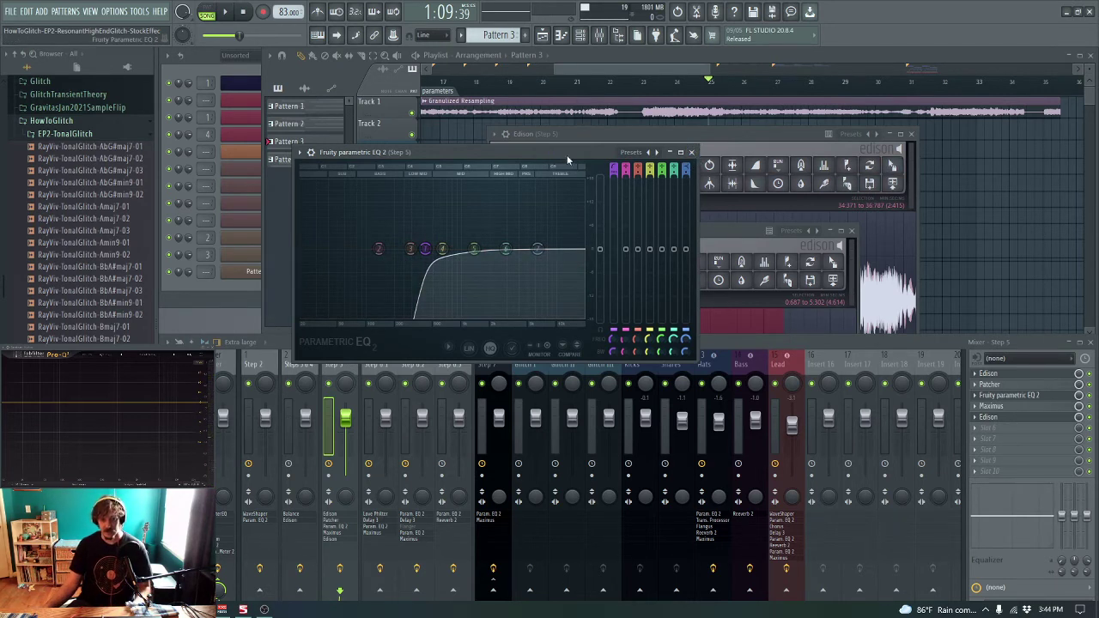
left_click(692, 153)
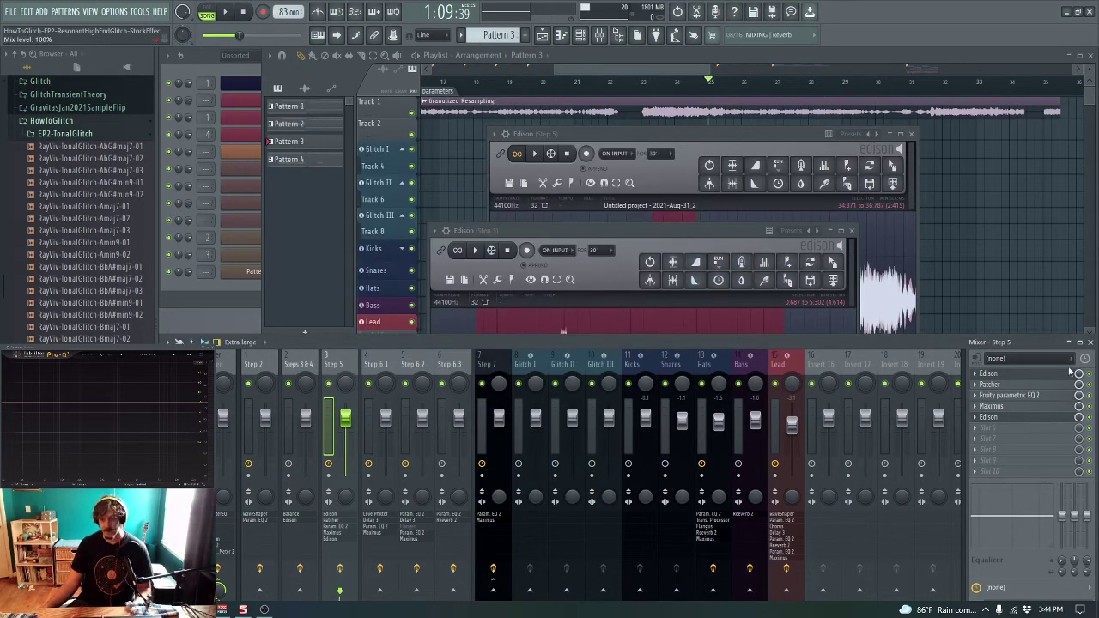
left_click_drag(667, 234, 616, 197)
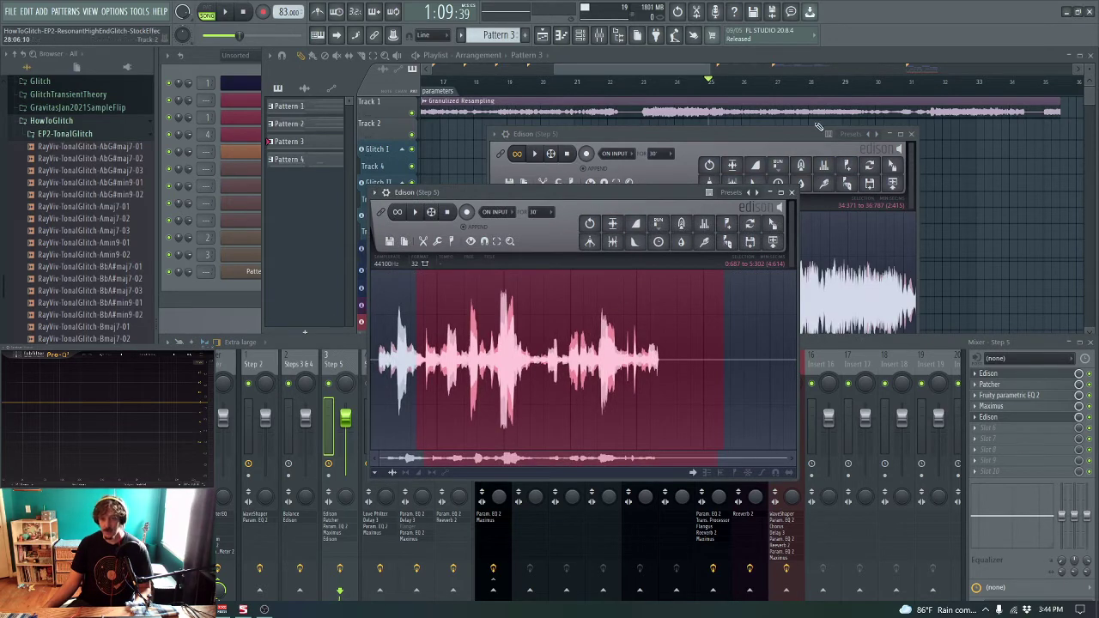
left_click_drag(624, 70, 702, 156)
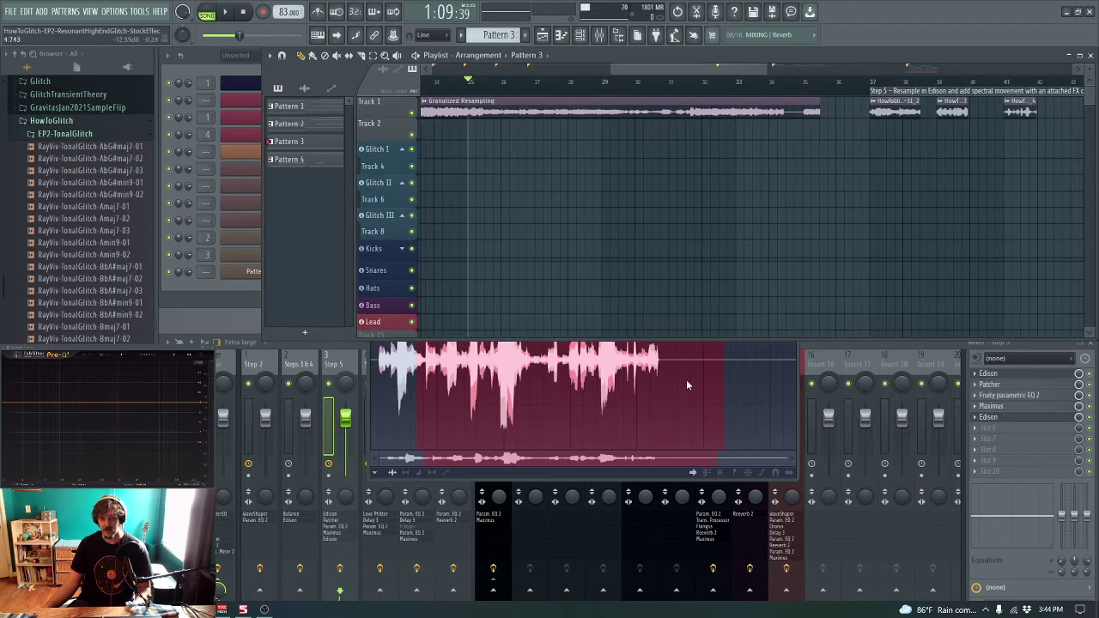
Step: Play a selection of about 3.5 seconds in the first Step 5 Edison, record the processed sound in the last Edison, and stop playback
left_click(989, 375)
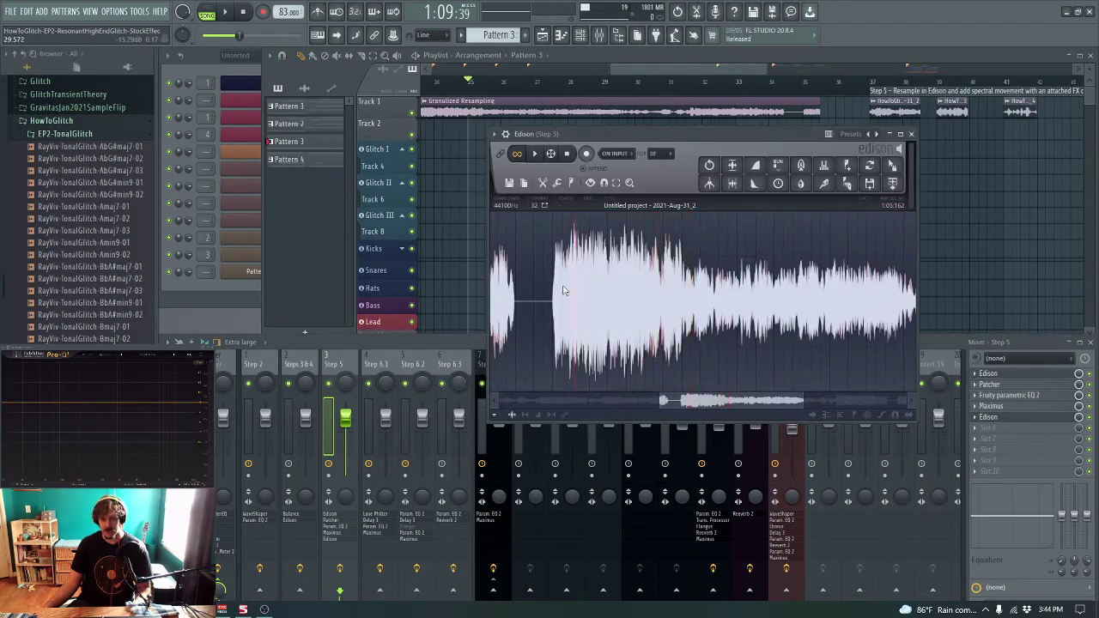
left_click_drag(573, 290, 640, 292)
key("space")
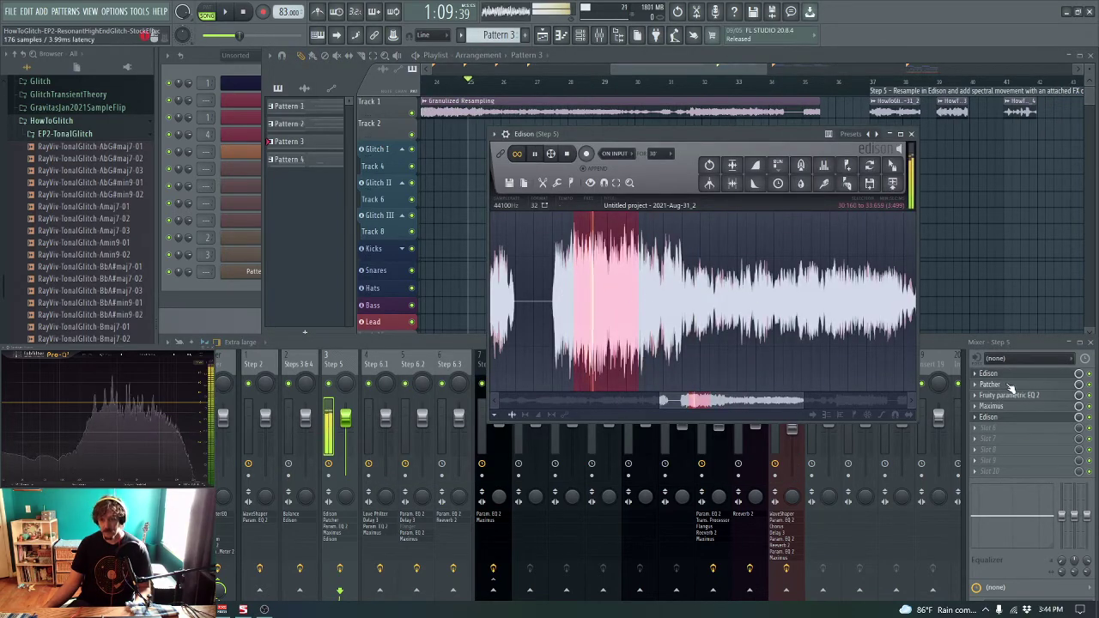
left_click(989, 416)
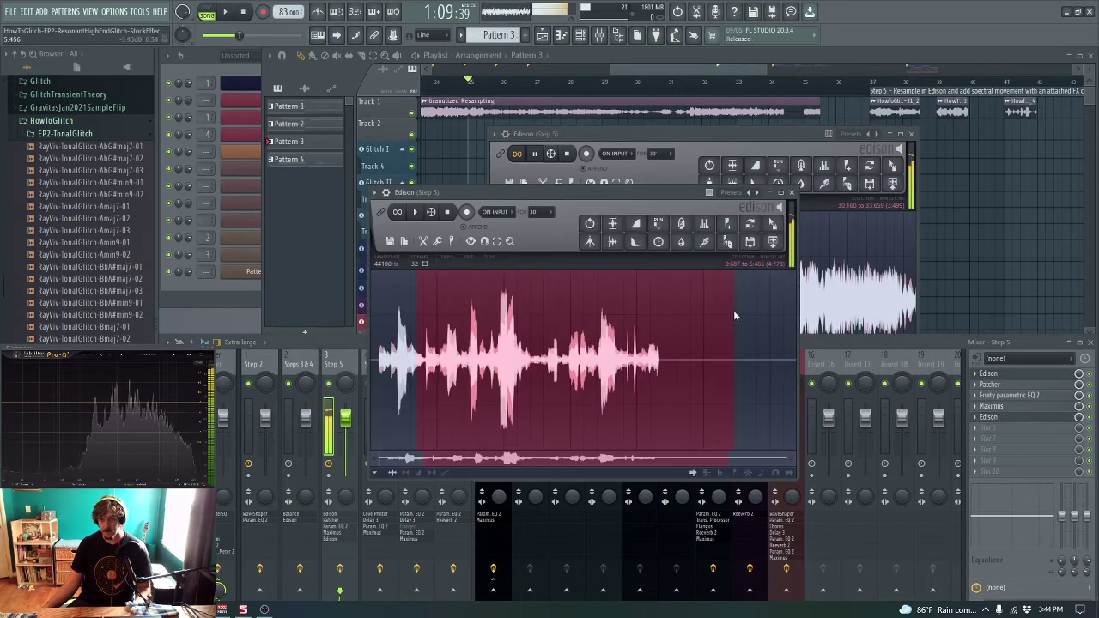
left_click(466, 212)
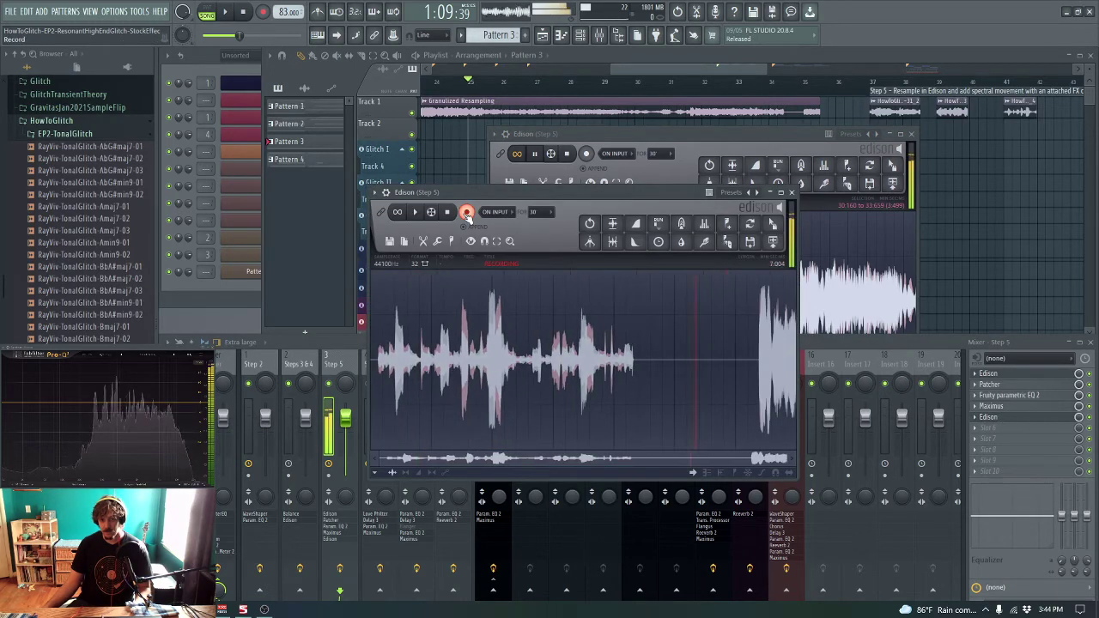
left_click(467, 212)
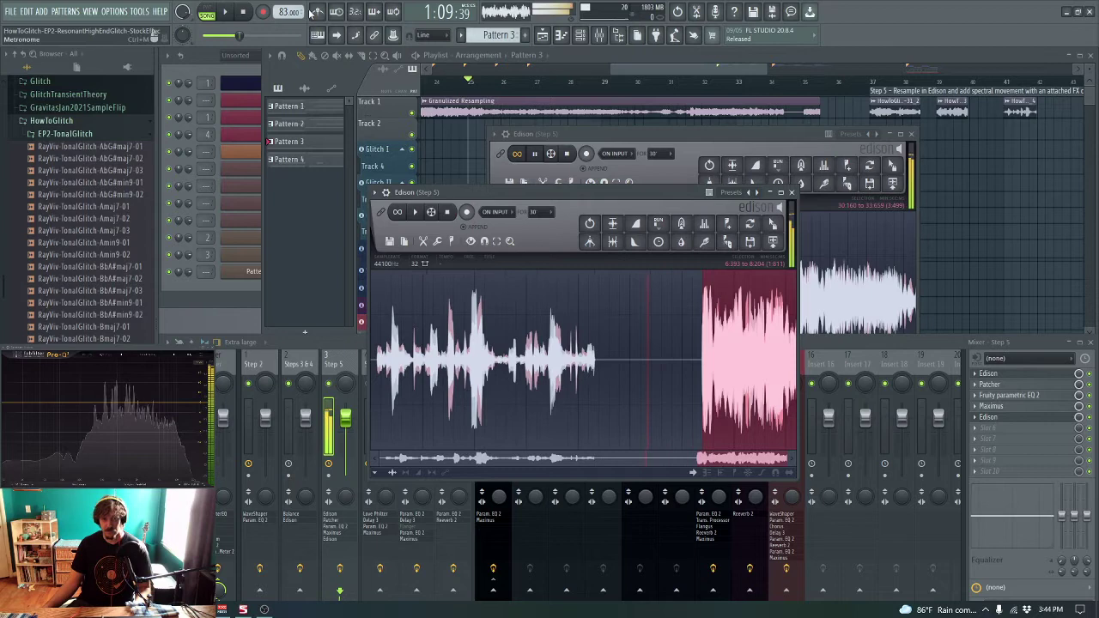
left_click(244, 12)
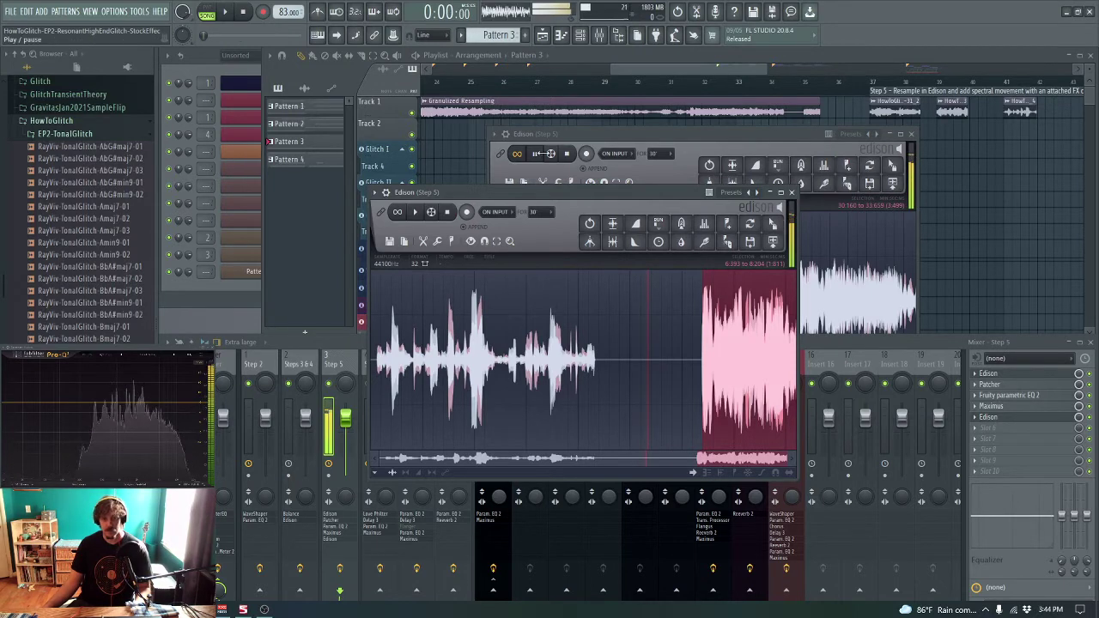
left_click(542, 153)
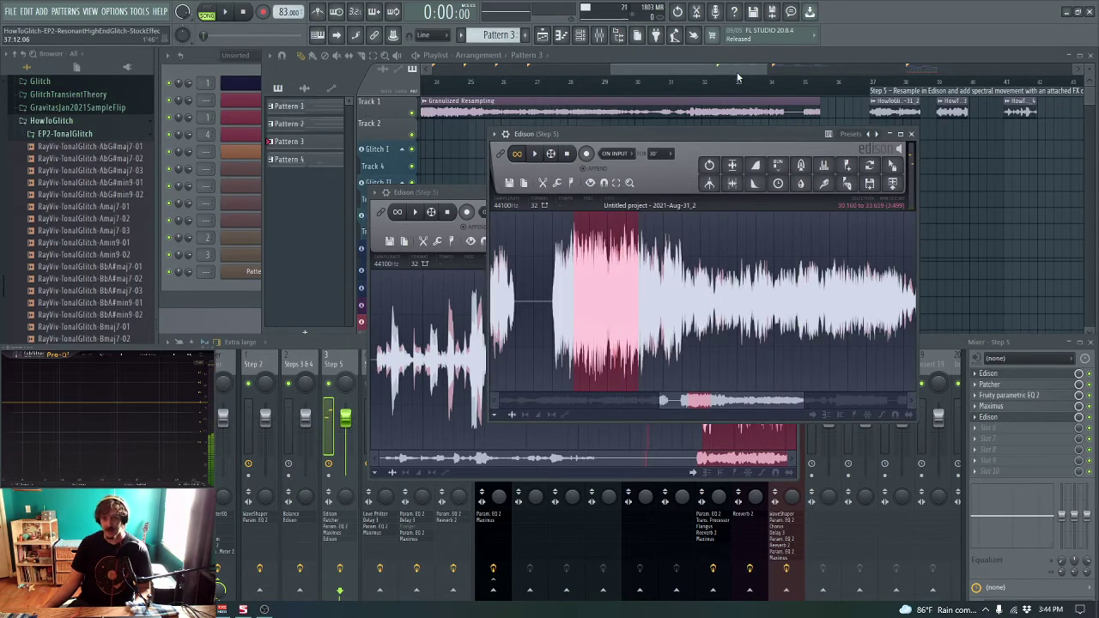
Step: Audition the Step 5 resampled clips in the playlist, starting from bar 37
left_click_drag(737, 74, 784, 69)
left_click(673, 81)
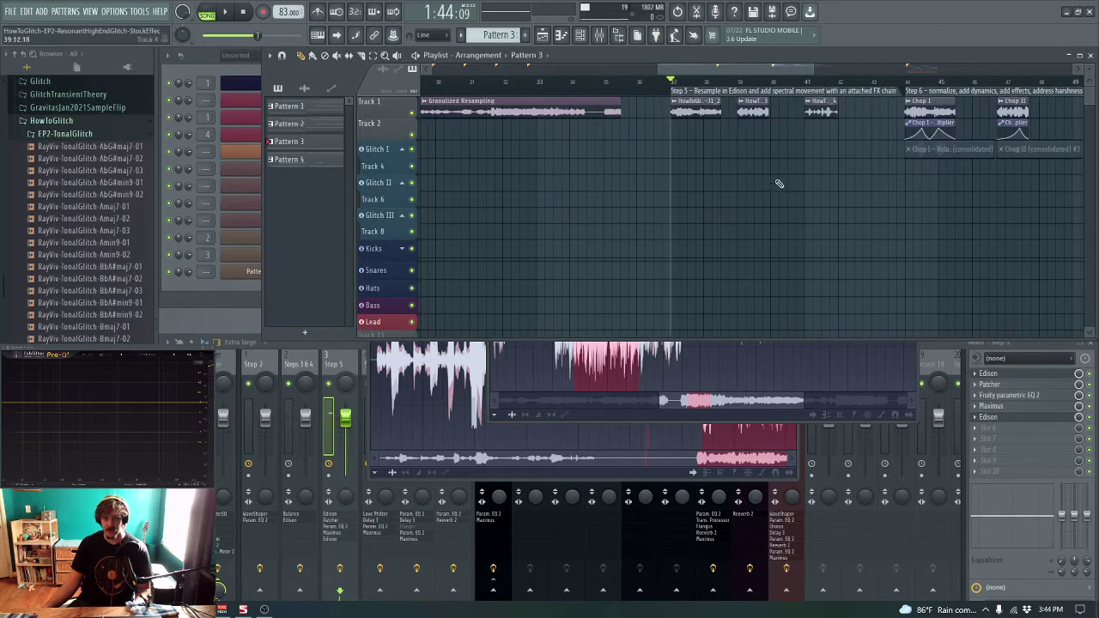
key("space")
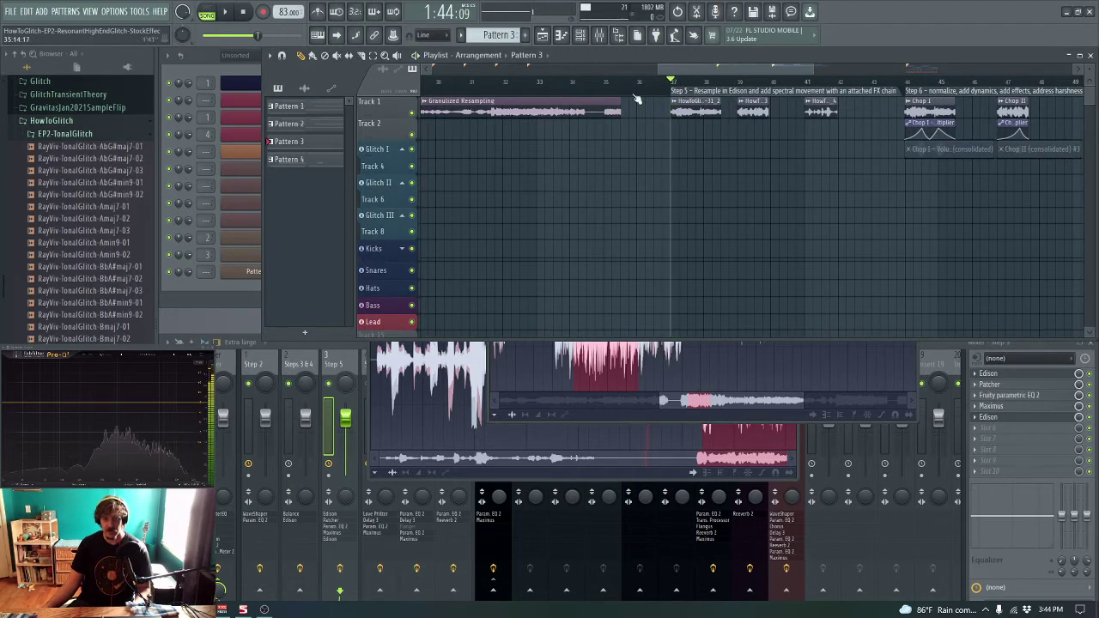
key("space")
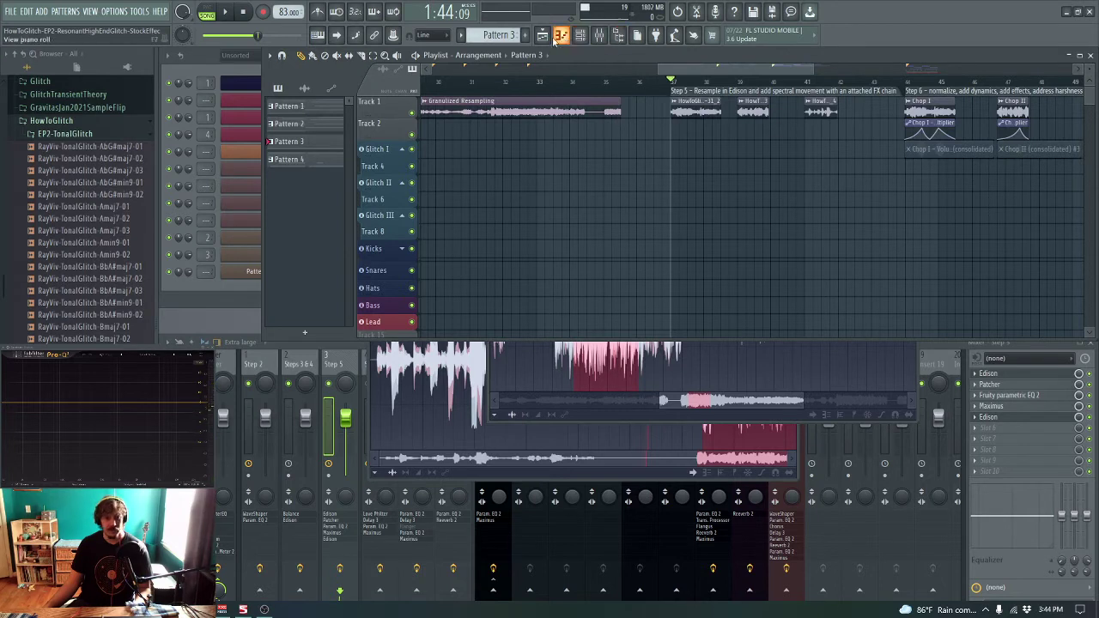
key("space")
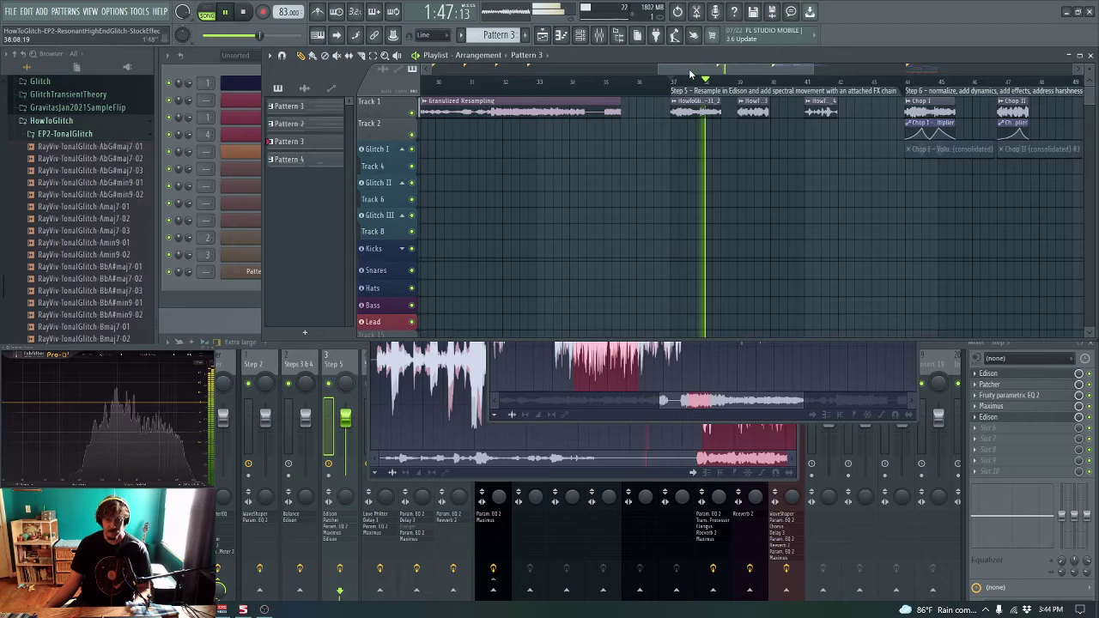
key("space")
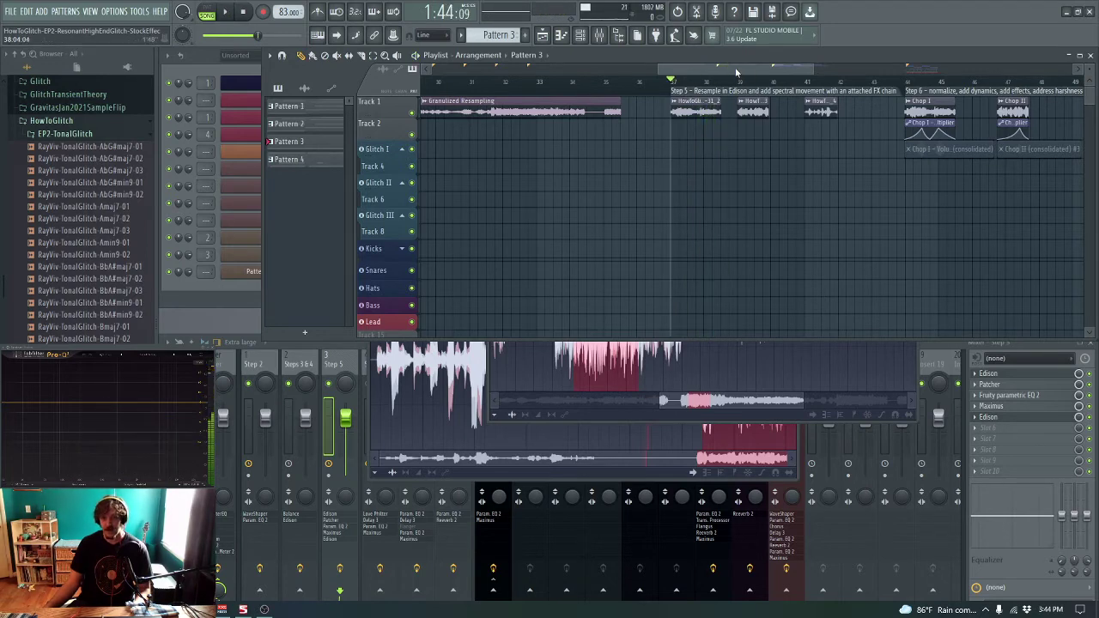
Step: Create a volume automation clip for the Step 6 Chop I clip and remove it from the playlist
left_click_drag(736, 72, 776, 68)
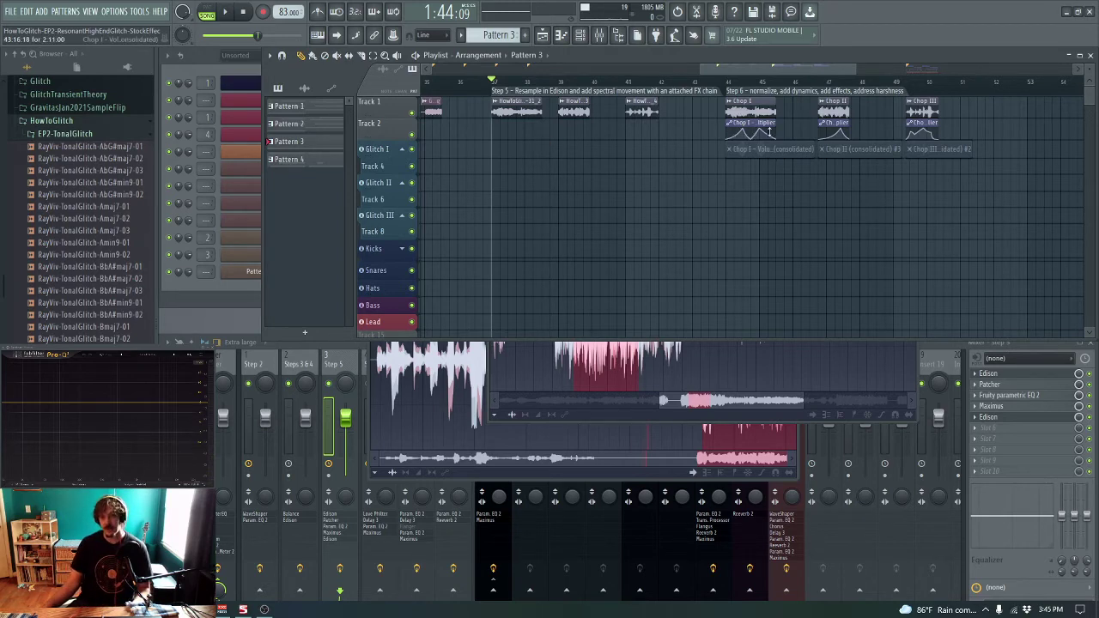
left_click_drag(728, 71, 745, 72)
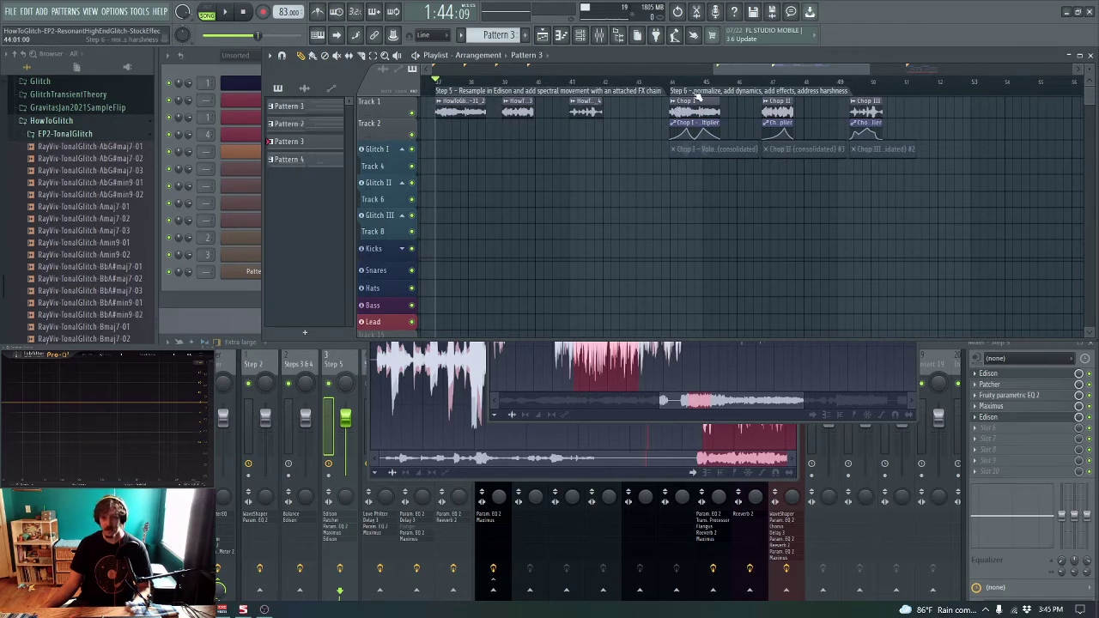
scroll(739, 77, "right", 2)
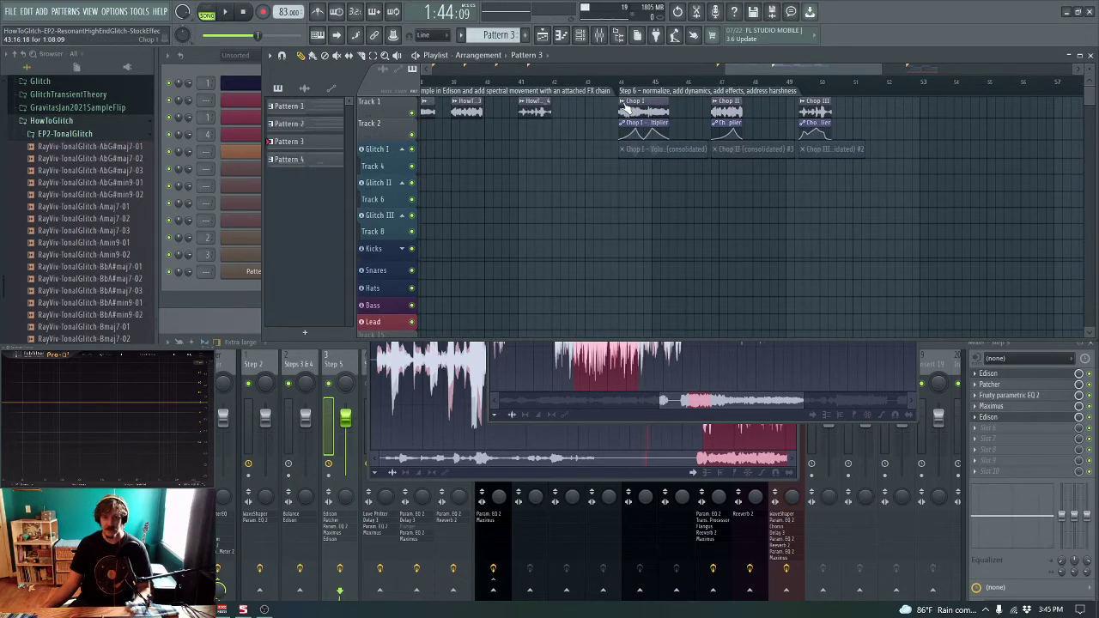
left_click(624, 103)
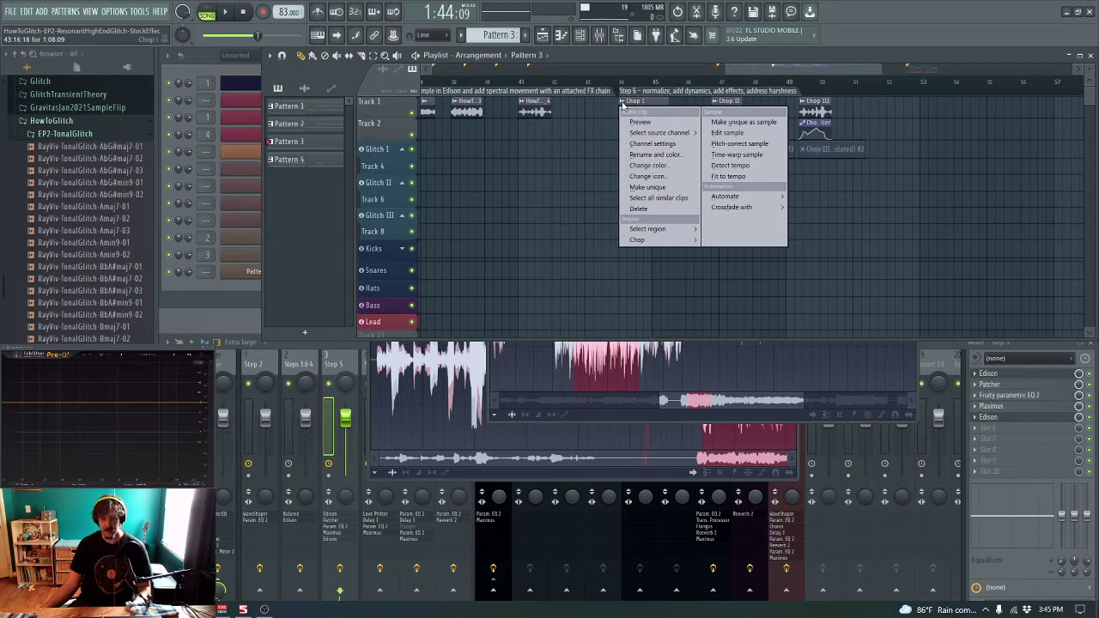
left_click(626, 108)
left_click_drag(630, 105, 630, 169)
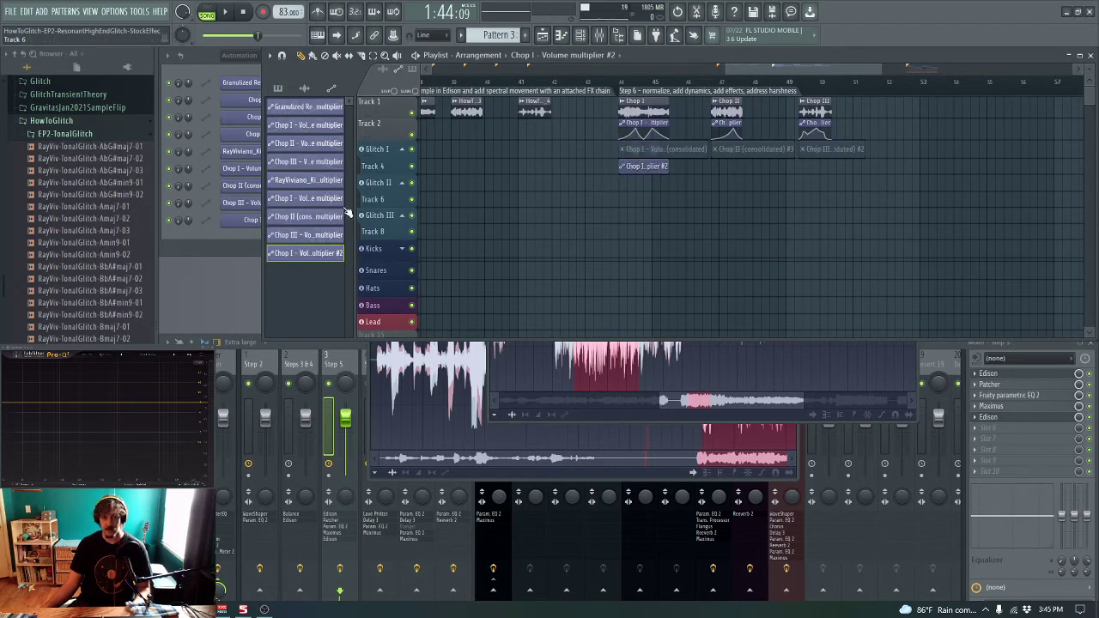
right_click(636, 165)
Step: Play the Chop I clip with its volume automation from the start of the Step 6 section
scroll(641, 93, "up", 5)
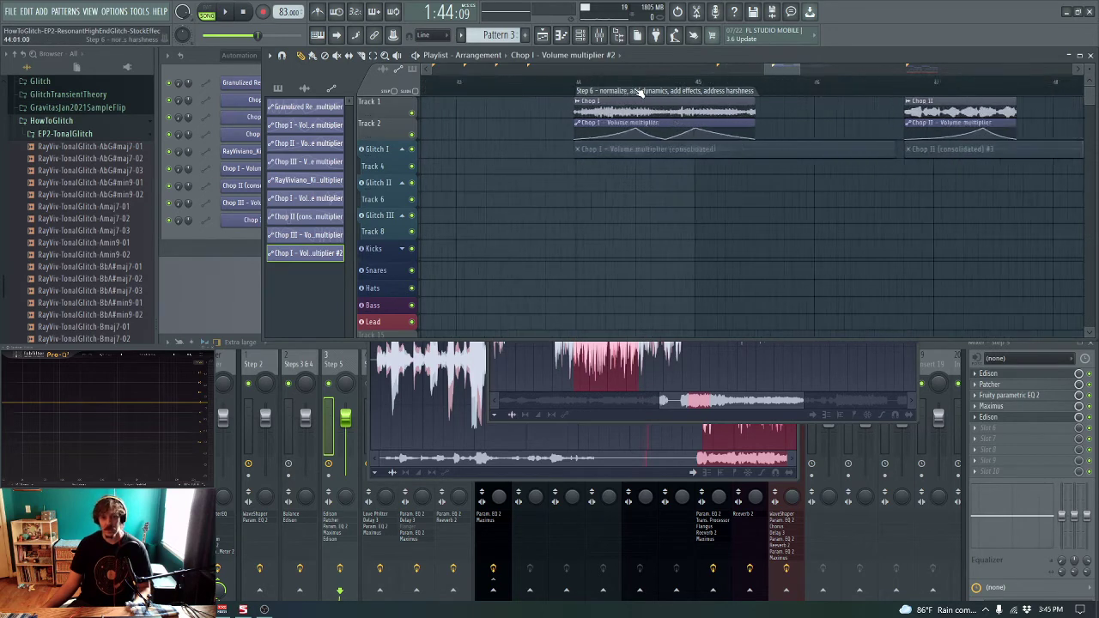
left_click(563, 82)
key("space")
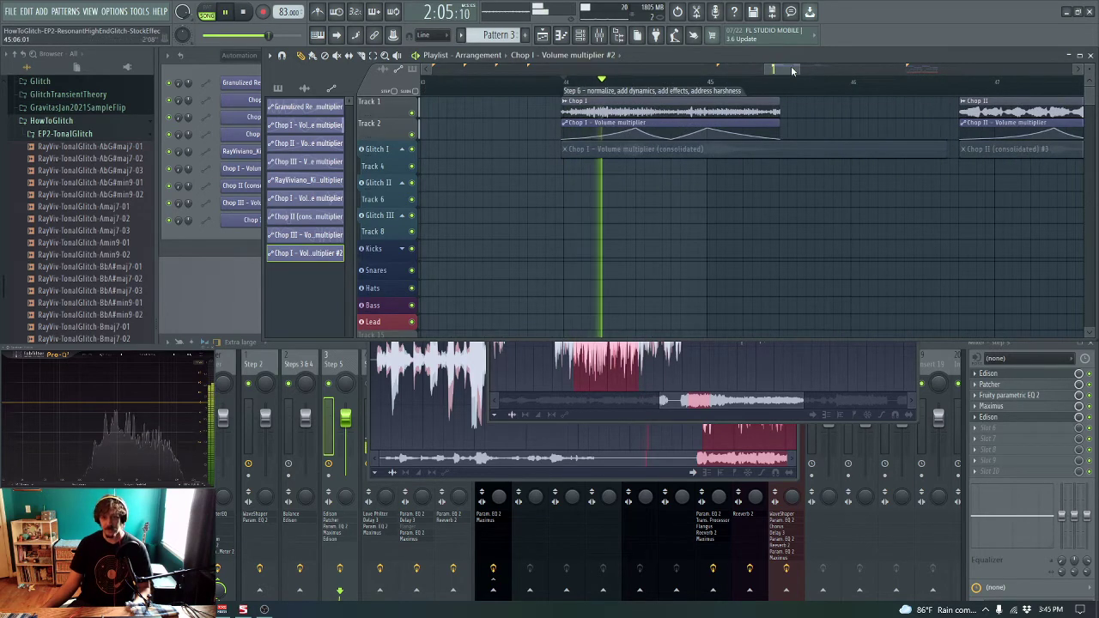
mouse_move(799, 70)
left_mouse_down()
mouse_move(849, 70)
mouse_move(788, 72)
left_mouse_up()
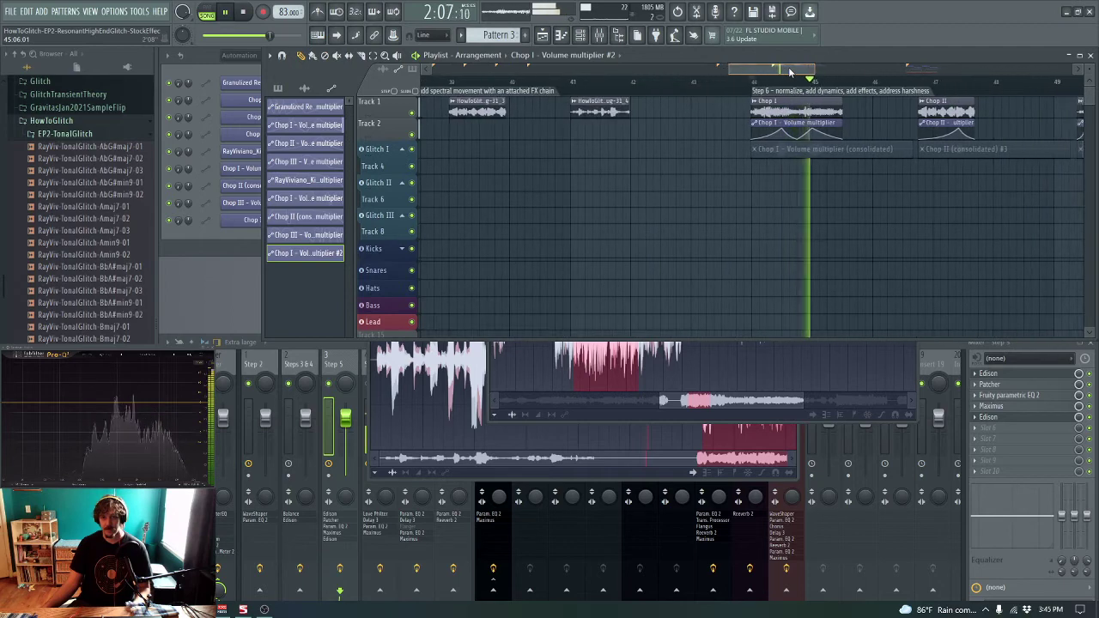
key("space")
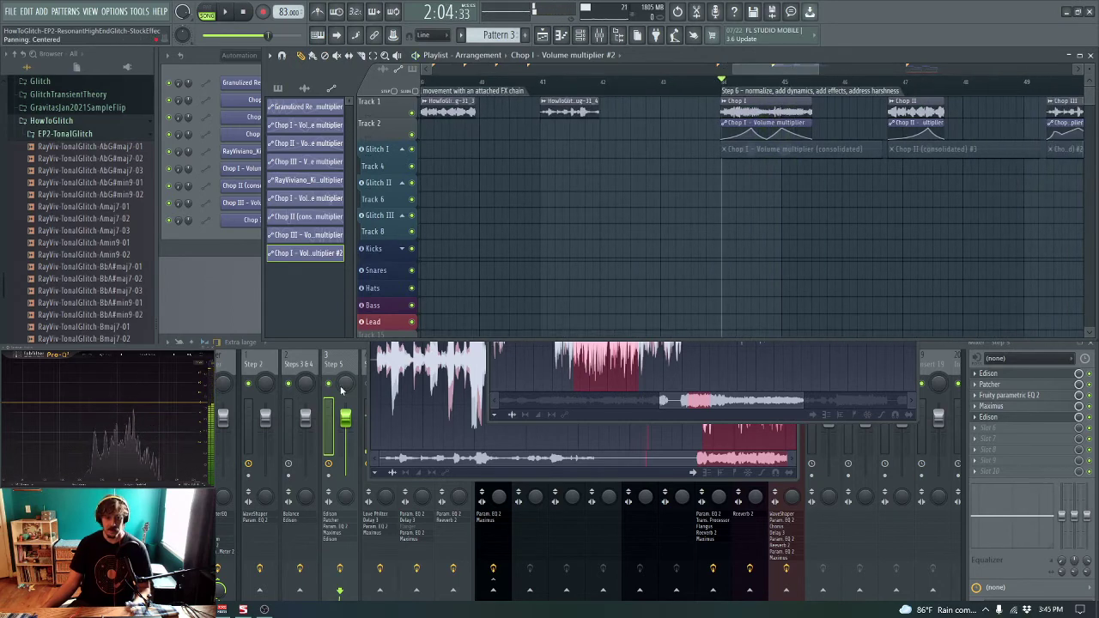
Step: Examine the Step 6.1 mixer track's effects chain: Fruity Love Philter, Fruity Delay 3, Fruity Parametric EQ 2 and Maximus
left_click(239, 331)
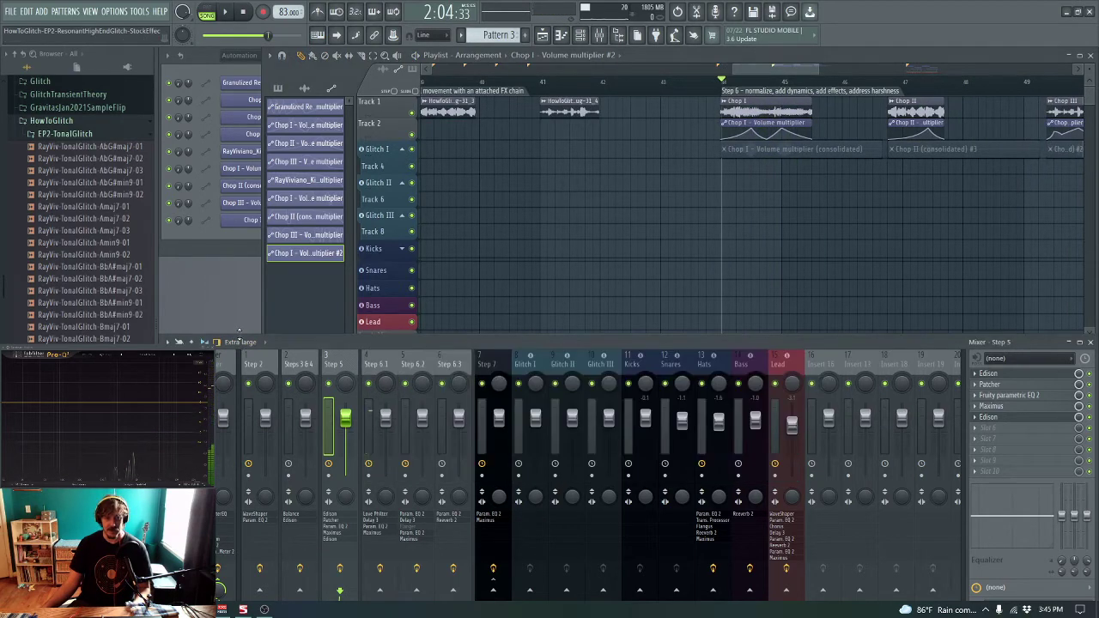
left_click(382, 365)
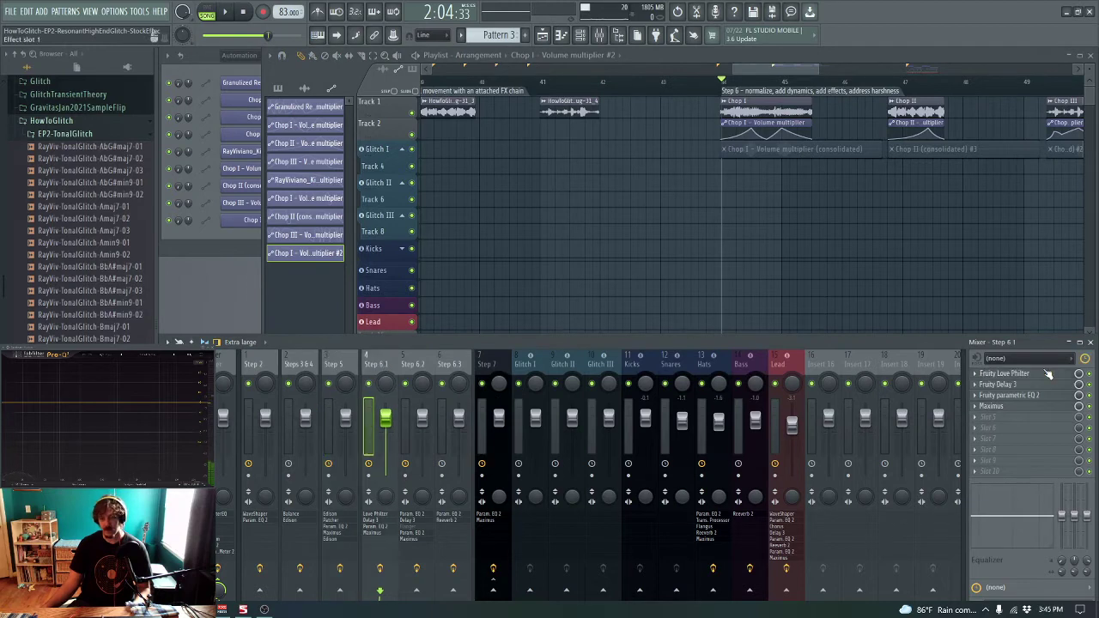
left_click(1009, 375)
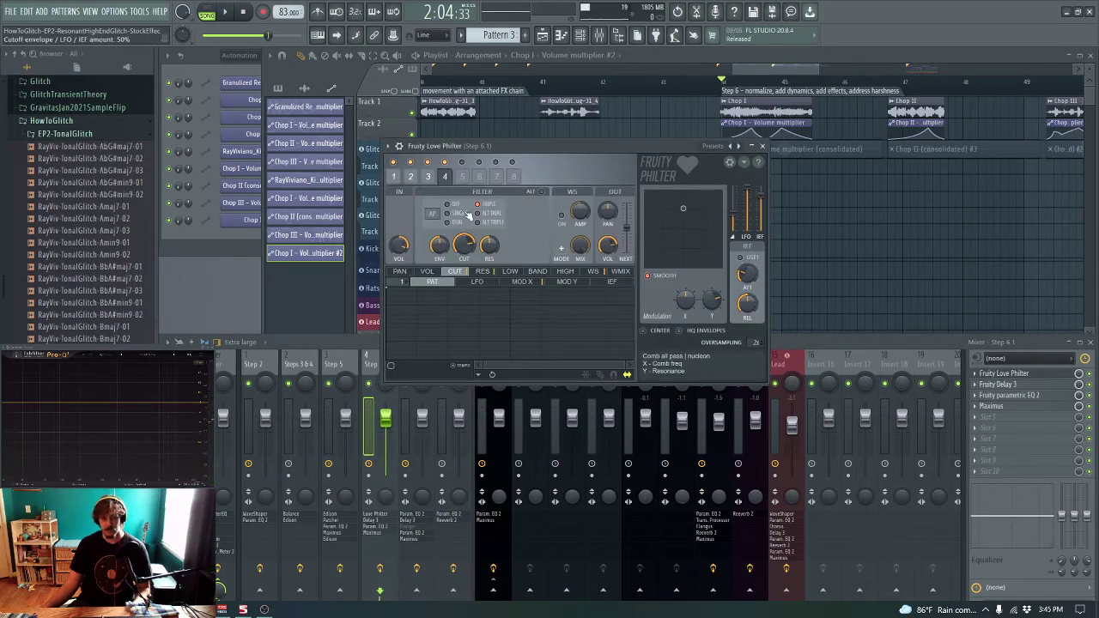
left_click(1022, 386)
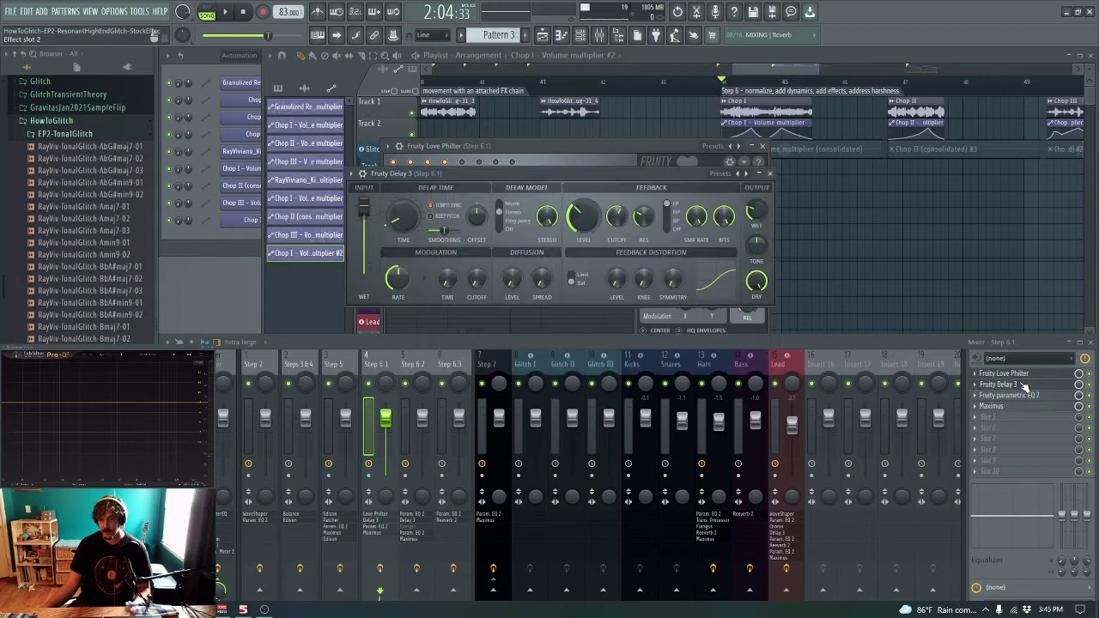
left_click(1024, 397)
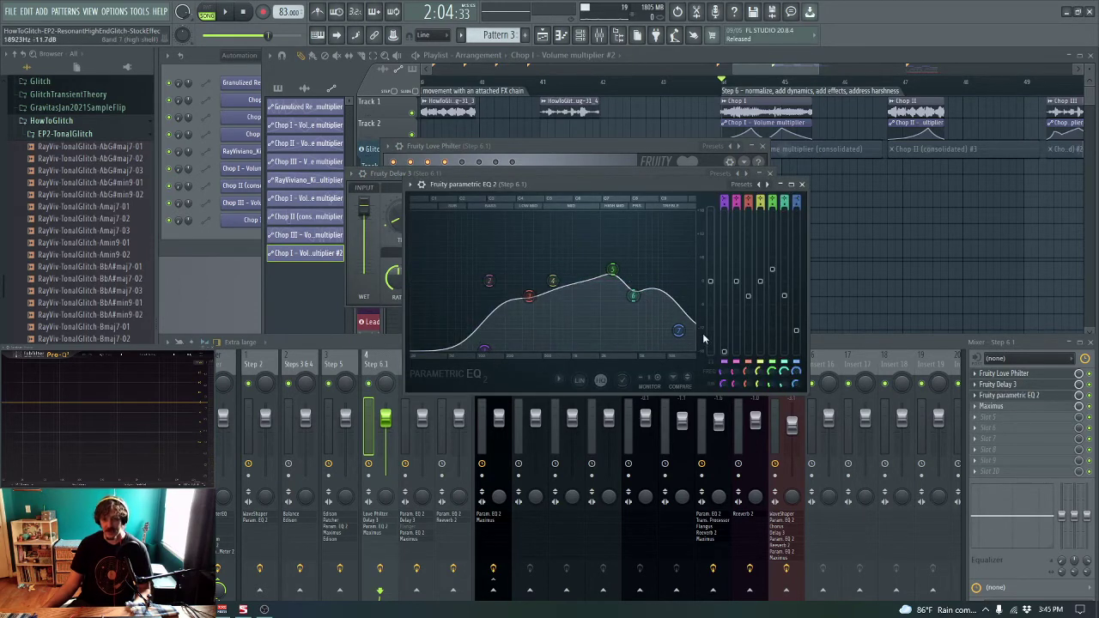
left_click(802, 184)
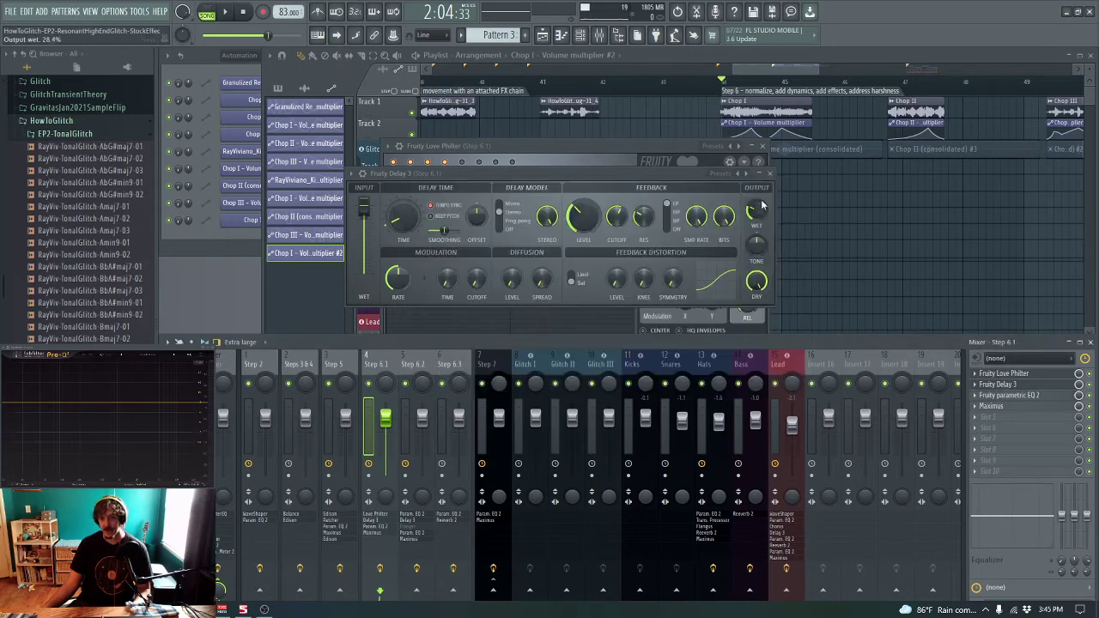
left_click(1013, 408)
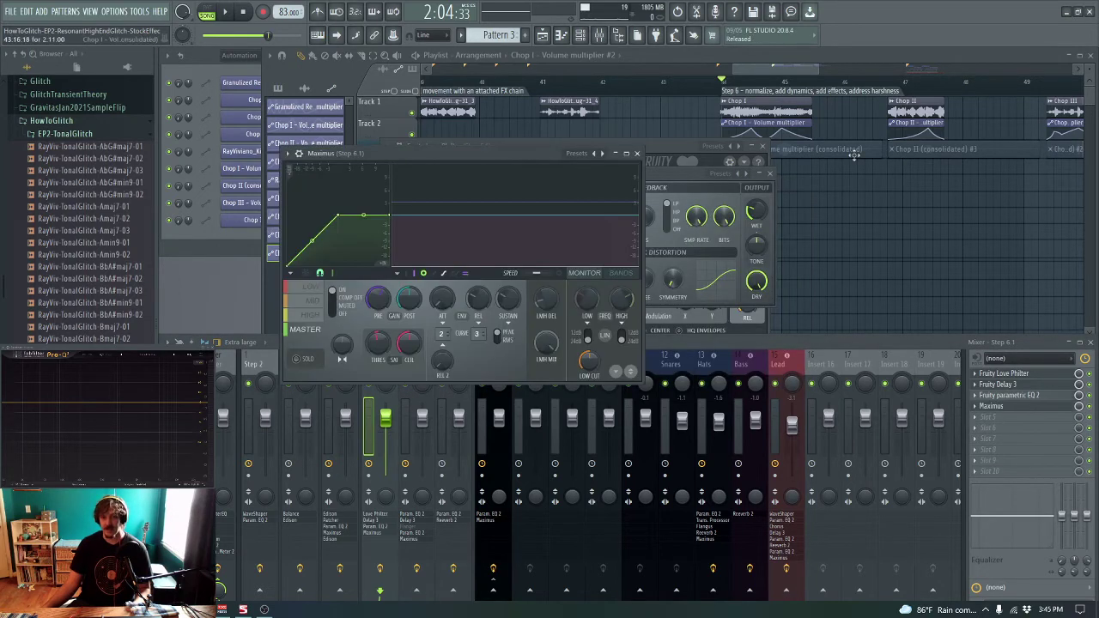
Step: Open the consolidation render settings for the Chop I clip and its volume automation, cancel without rendering, and deselect the clips
left_click(791, 67)
left_click(759, 129)
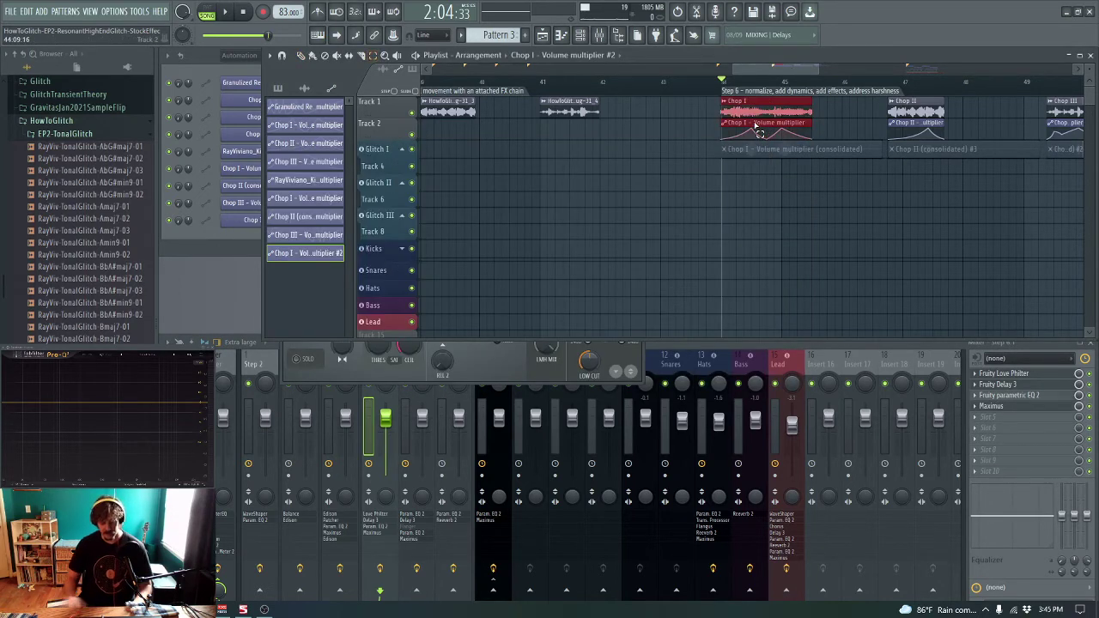
key("ctrl+alt+c")
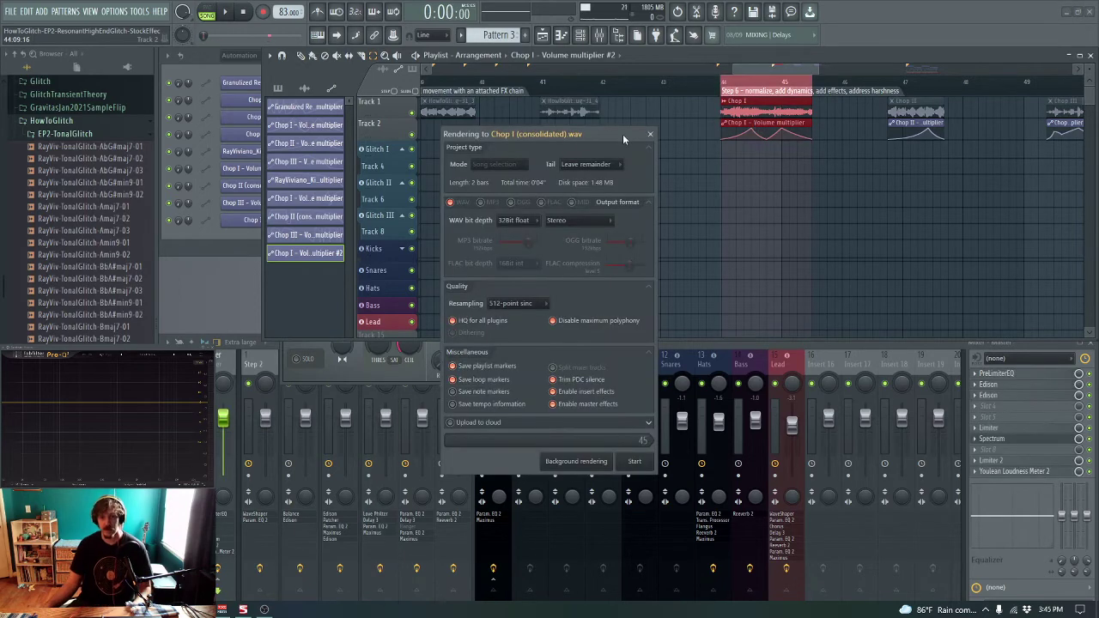
left_click(653, 135)
left_click(845, 200)
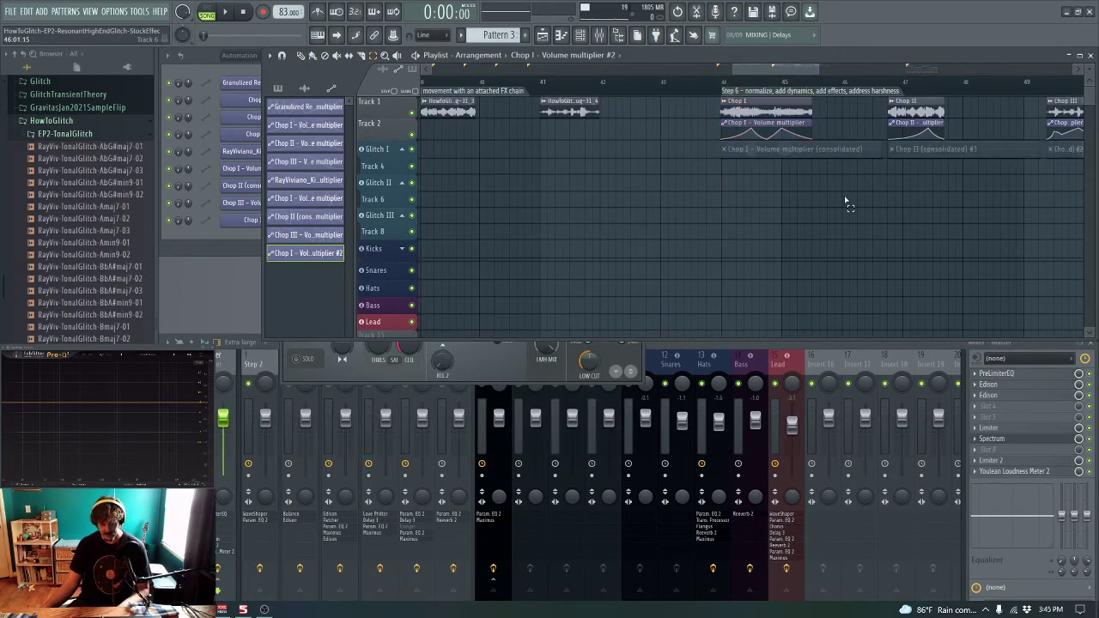
Step: Play the Chop II clip from its start, show the Step 6.2 mixer track's effects, and stop playback
left_click(894, 83)
key("space")
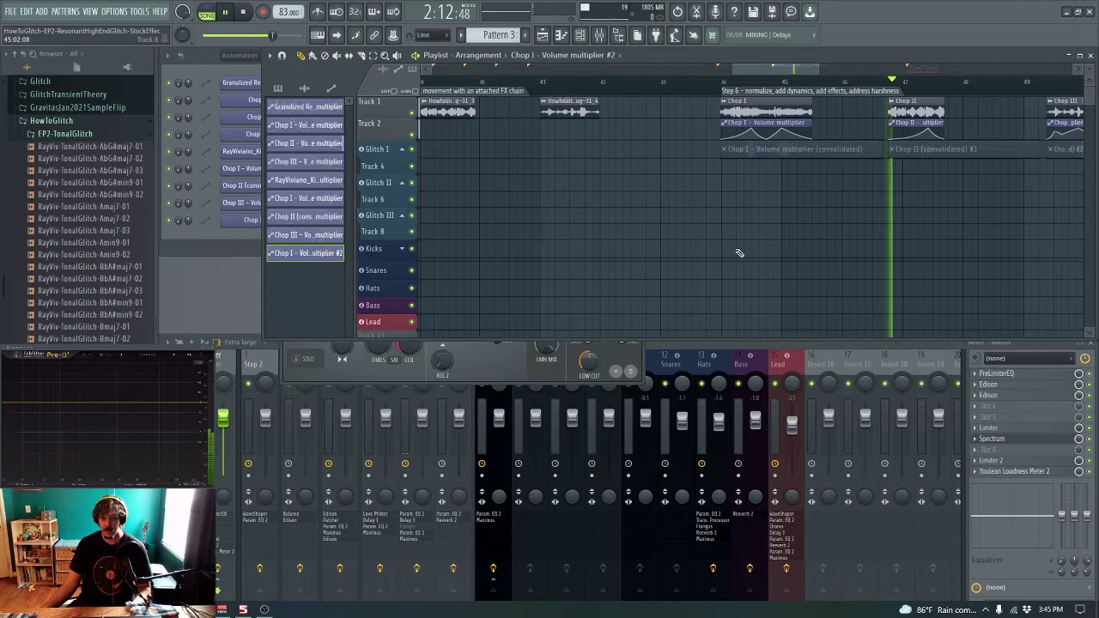
left_click(422, 419)
key("space")
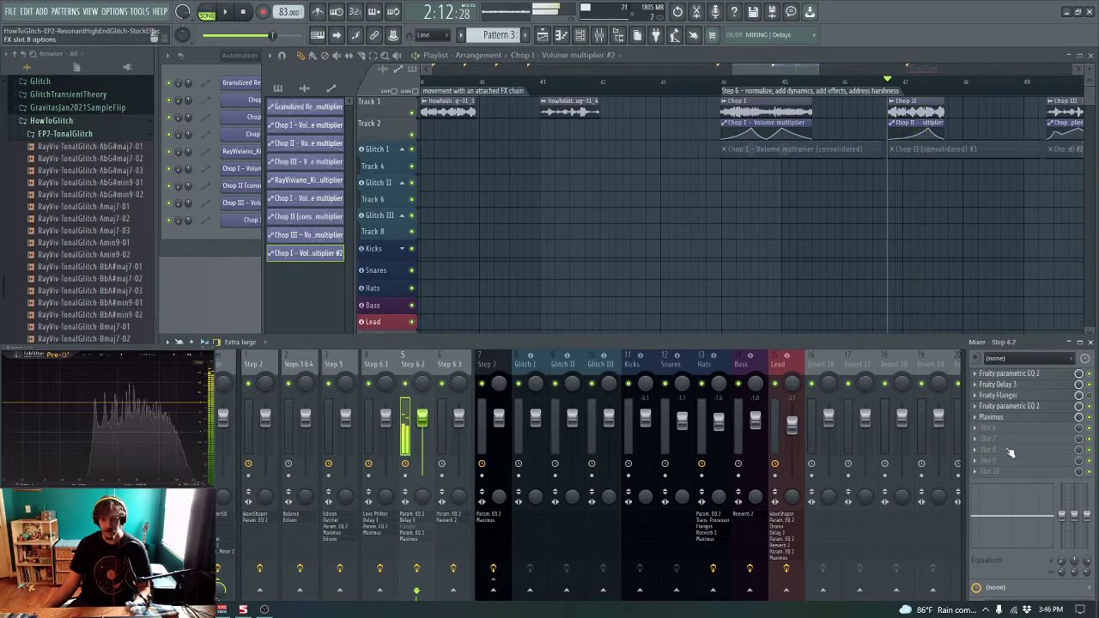
Step: Examine the settings of Fruity Delay 3, both Fruity Parametric EQ 2 instances and Maximus on the Step 6.2 mixer track
left_click(1017, 386)
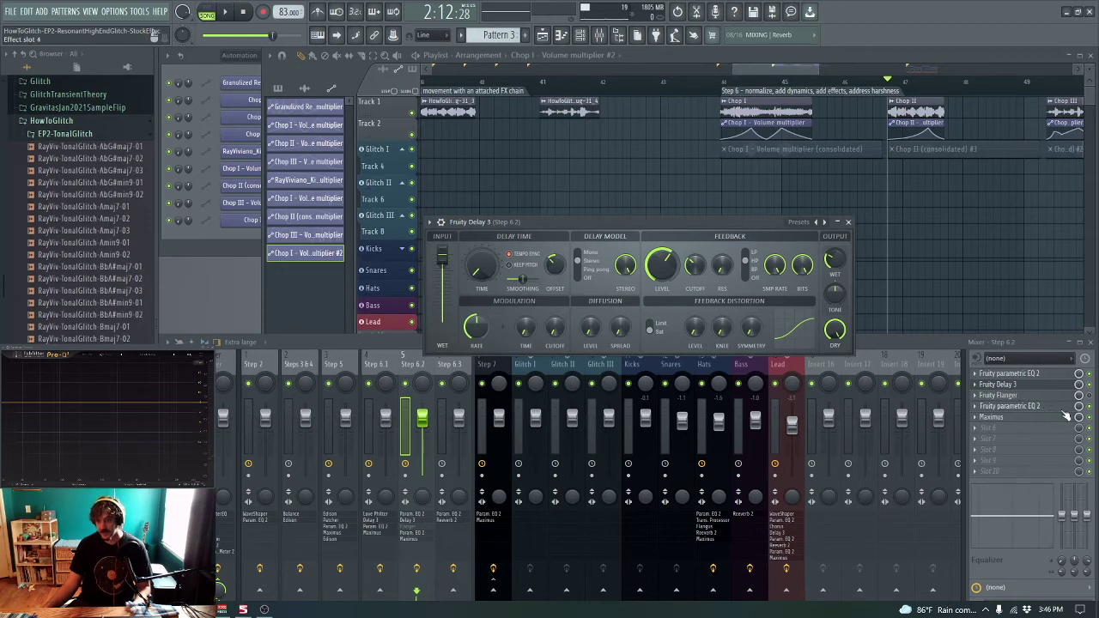
left_click(1018, 376)
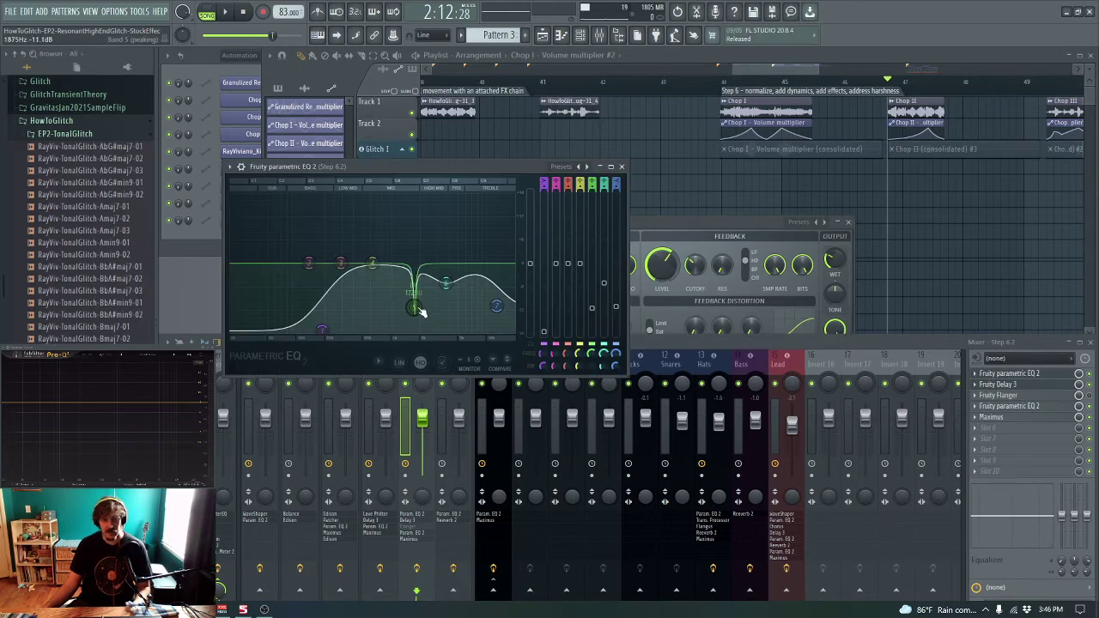
scroll(418, 310, "down", 3)
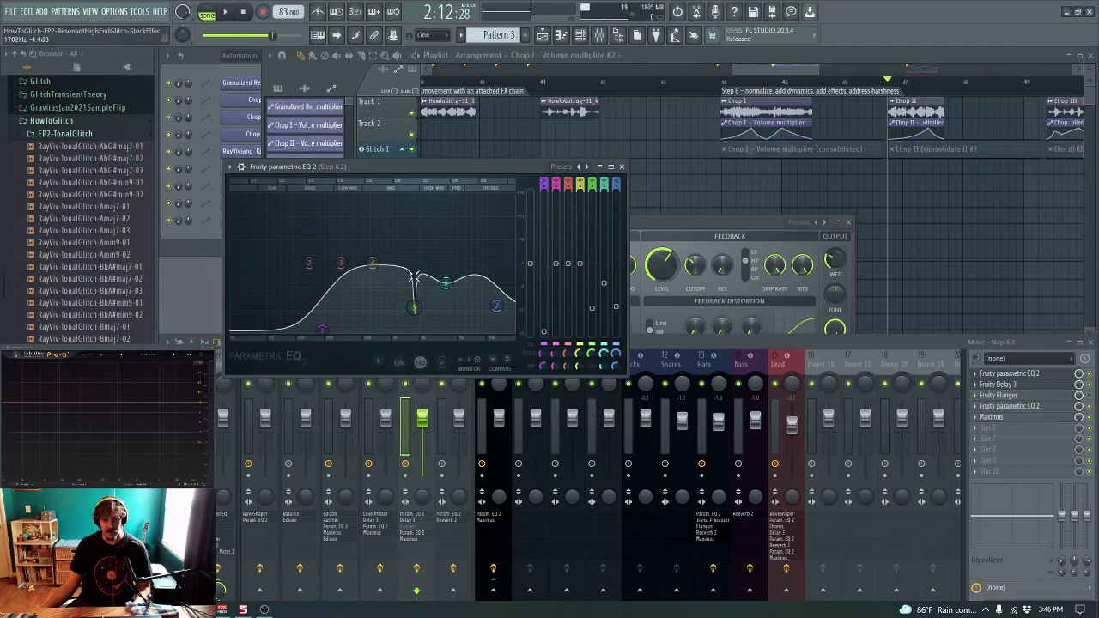
left_click(1013, 408)
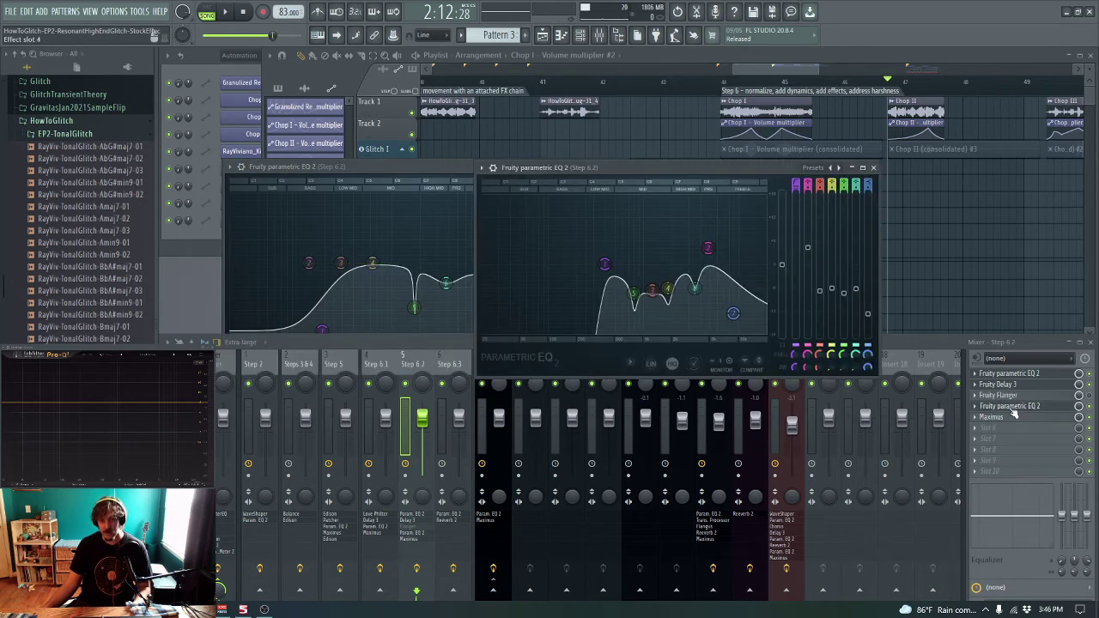
left_click_drag(724, 167, 698, 112)
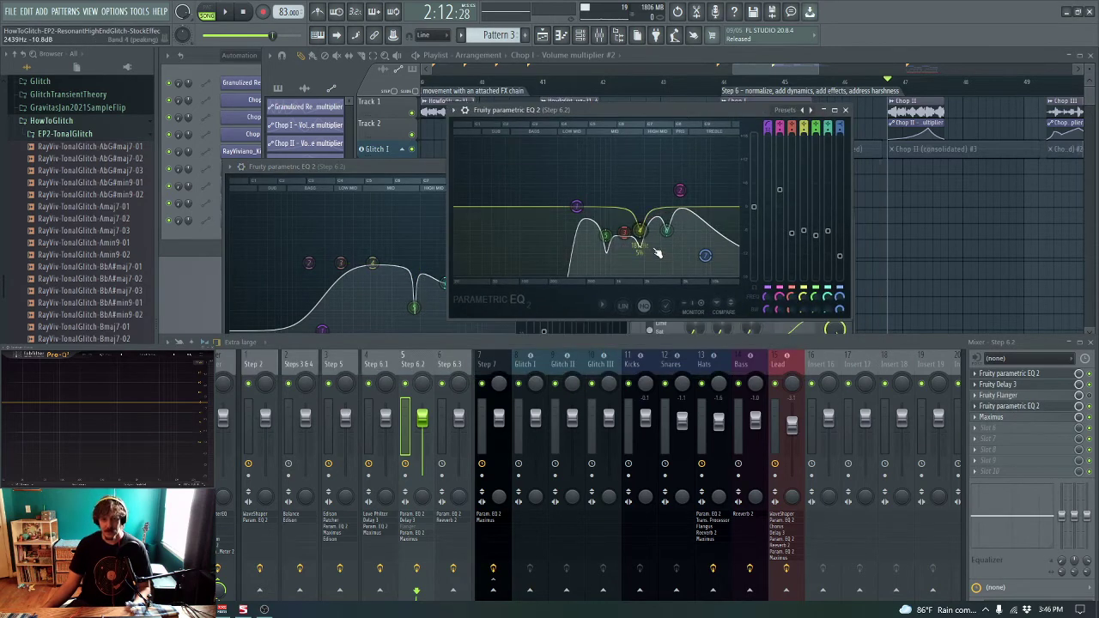
left_click(846, 109)
left_click(988, 417)
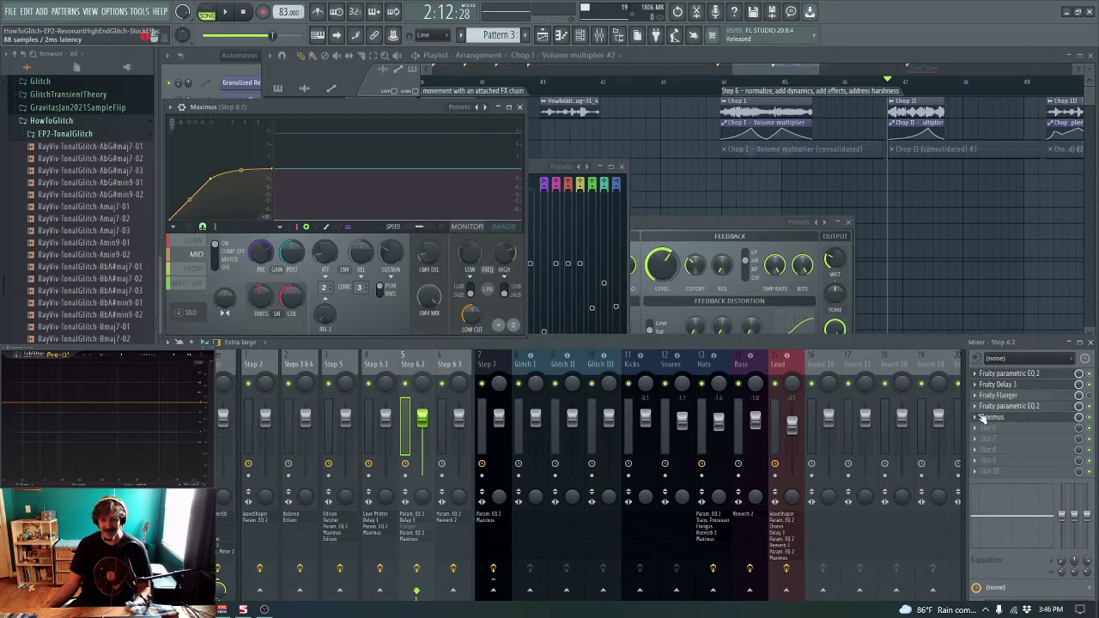
left_click(520, 107)
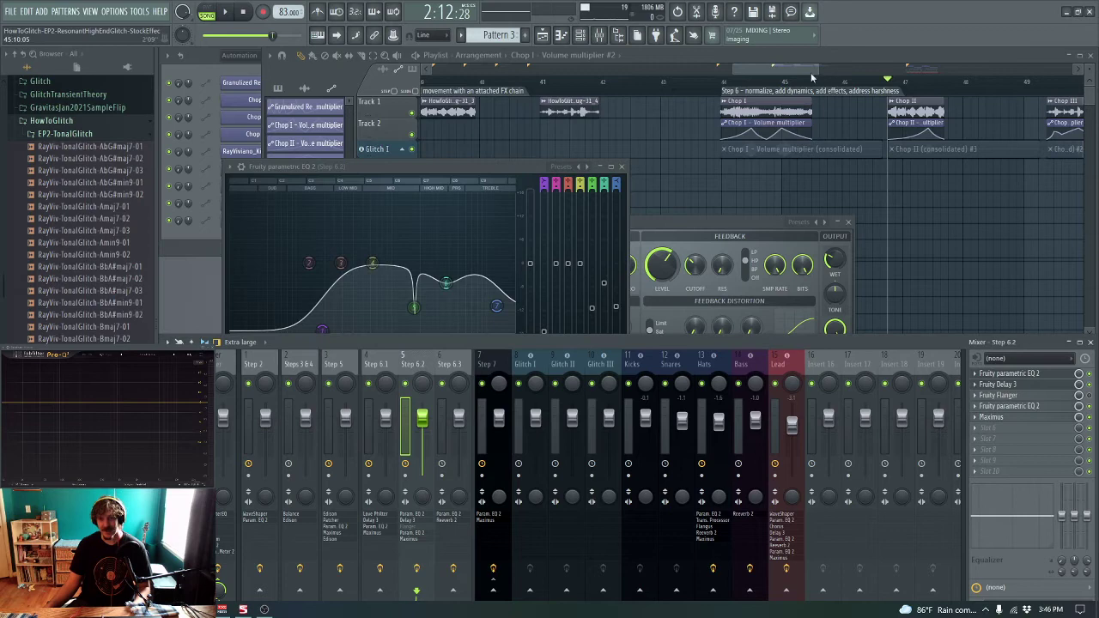
Step: Audition the Chop II clip again through its effects chain and stop playback
mouse_move(748, 71)
left_mouse_down()
mouse_move(790, 69)
mouse_move(758, 70)
left_mouse_up()
key("space")
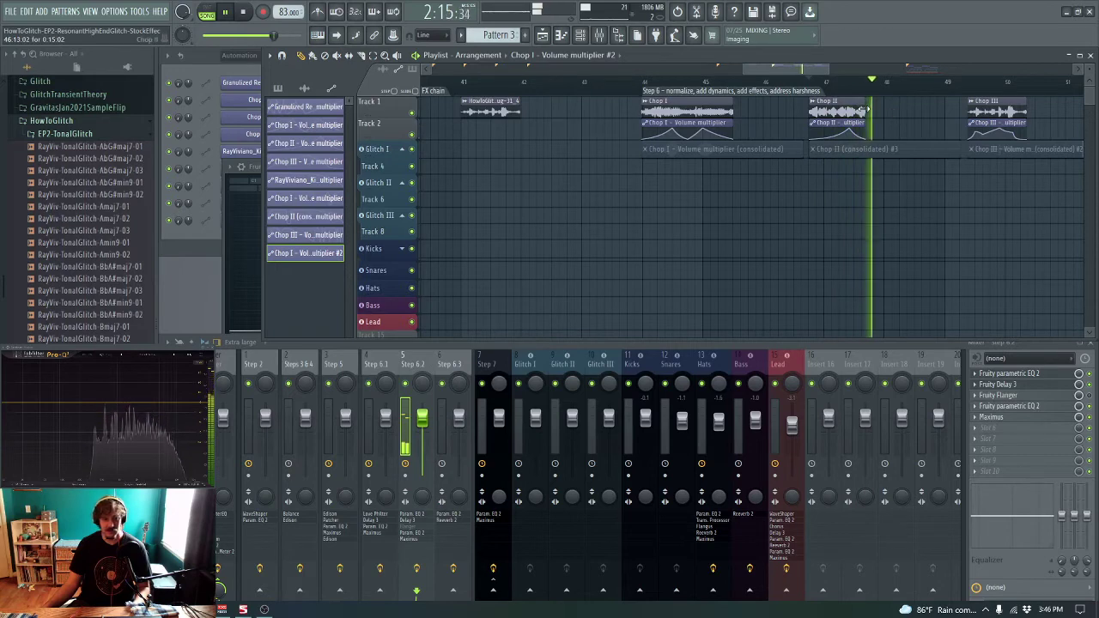
key("space")
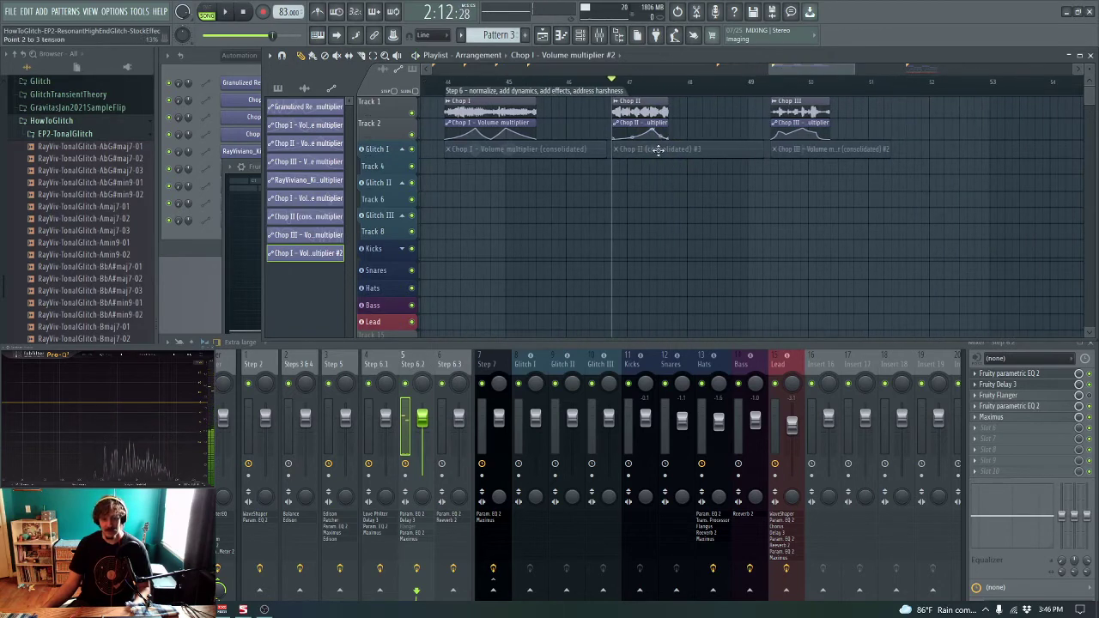
Step: Inspect the Fruity Parametric EQ 2 curve on the Step 6.3 mixer track and audition the Chop III clip from its start
left_click(772, 86)
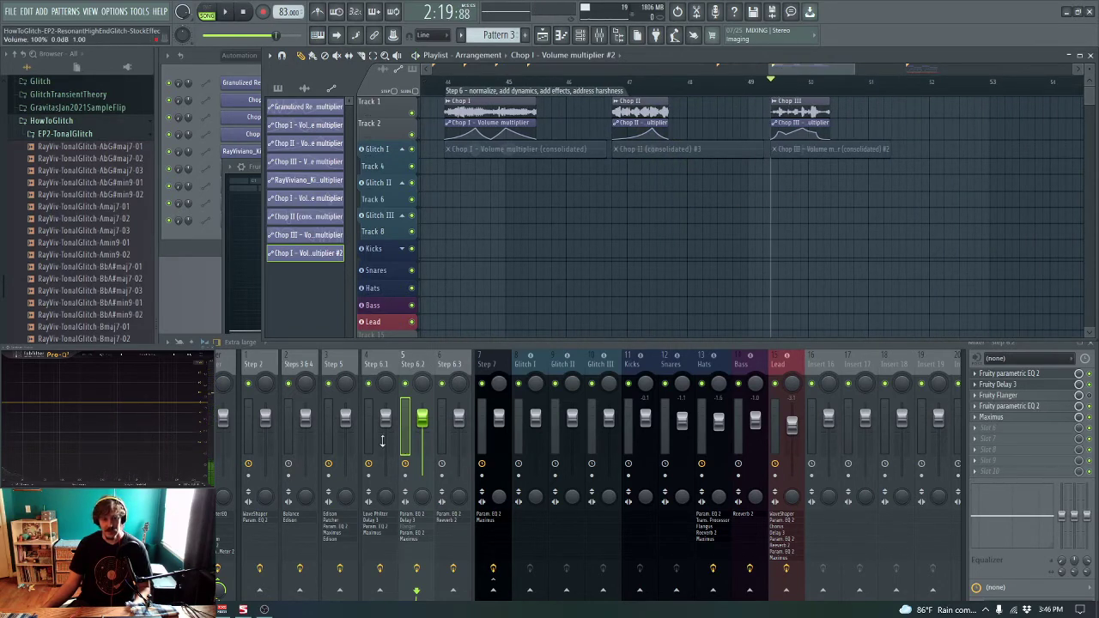
left_click(447, 442)
left_click(1009, 374)
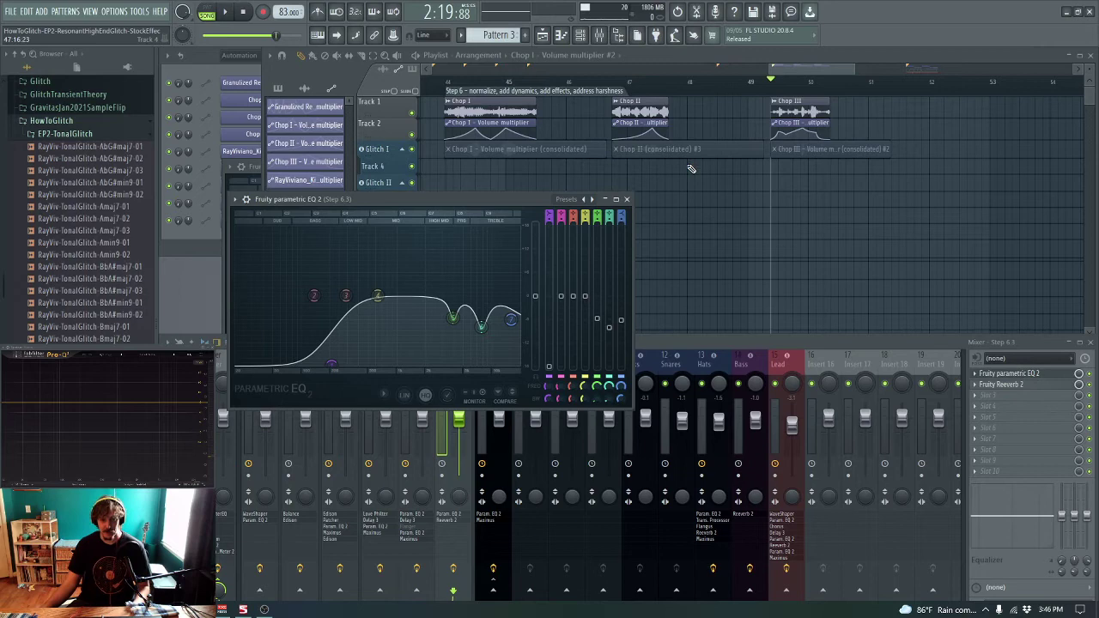
left_click(628, 199)
key("space")
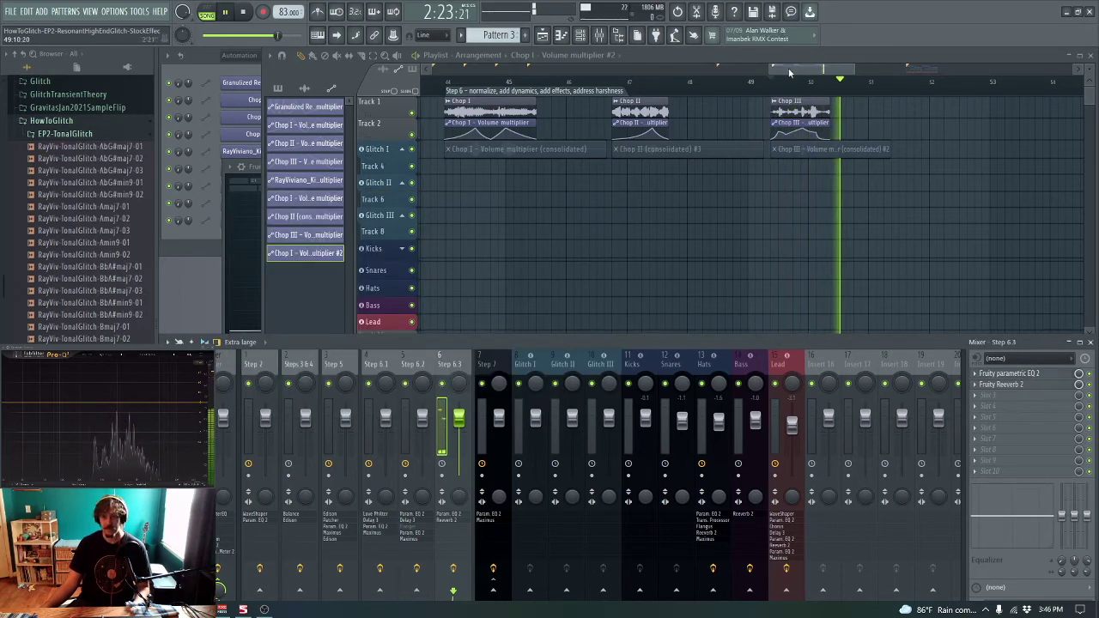
key("space")
Step: Play the Step 7 arrangement from bar 61 with the glitch chops, drums, bass and lead together, and stop playback
left_click_drag(806, 70, 907, 72)
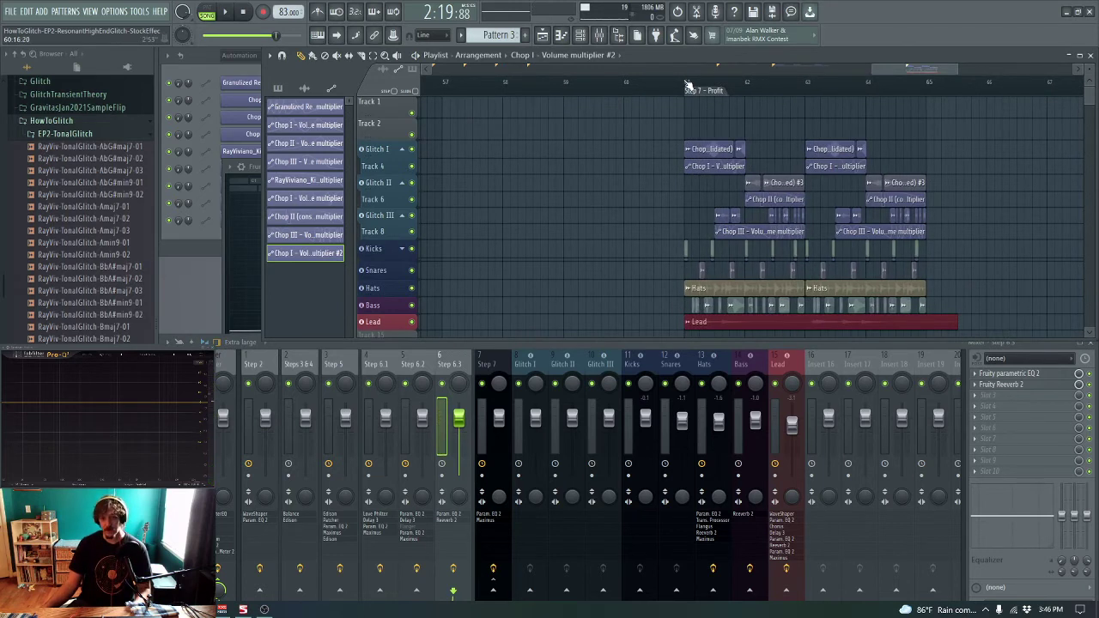
left_click(687, 86)
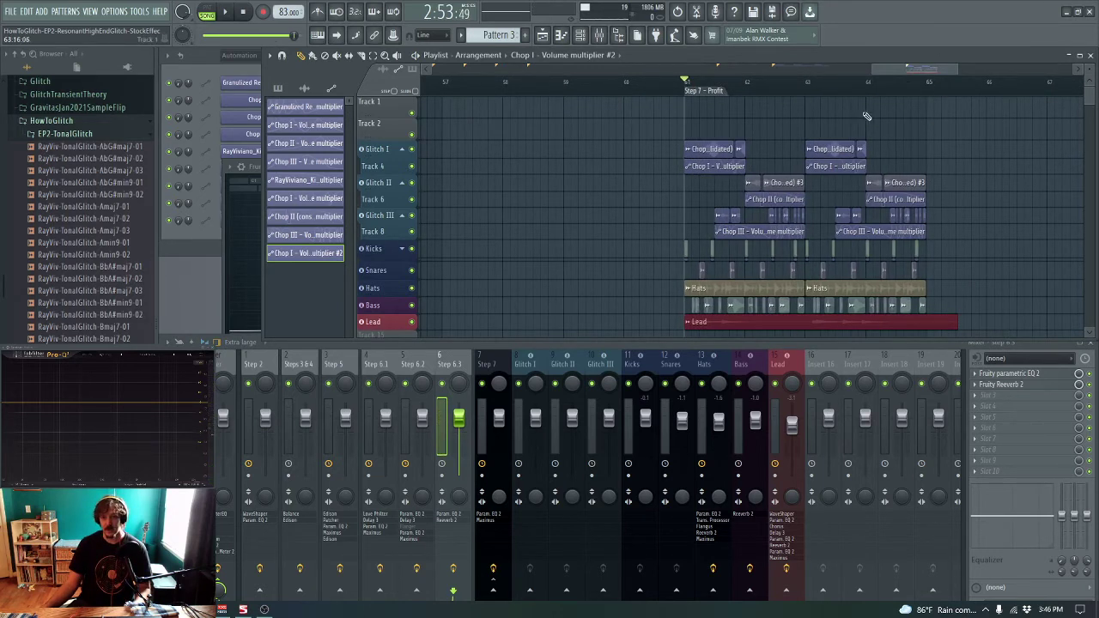
left_click_drag(914, 68, 1006, 72)
left_click_drag(926, 72, 830, 76)
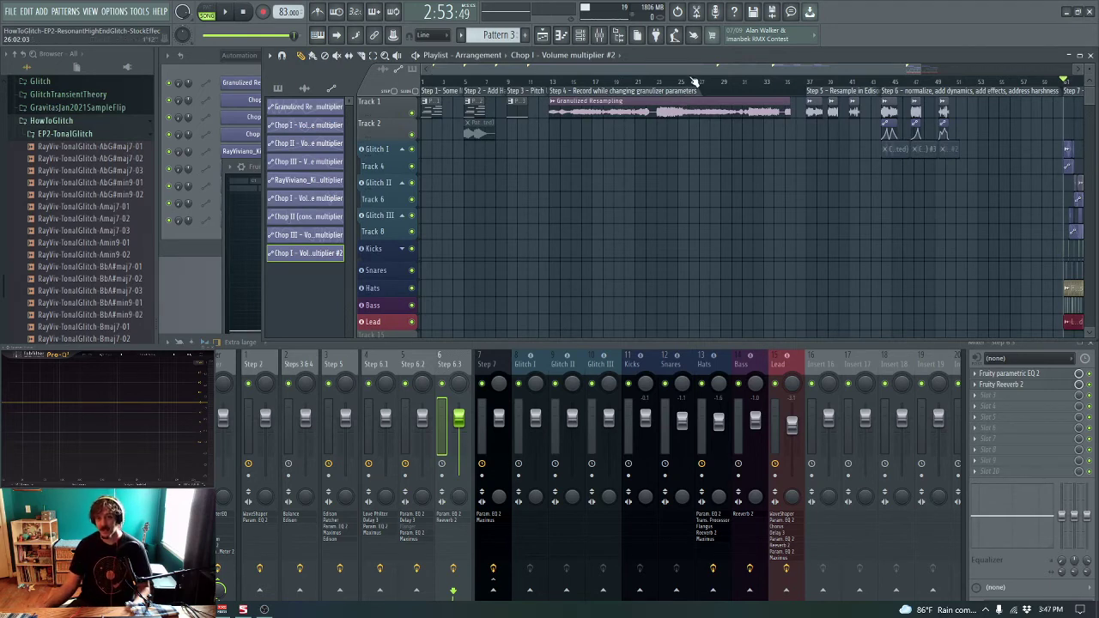
left_click_drag(694, 75, 456, 67)
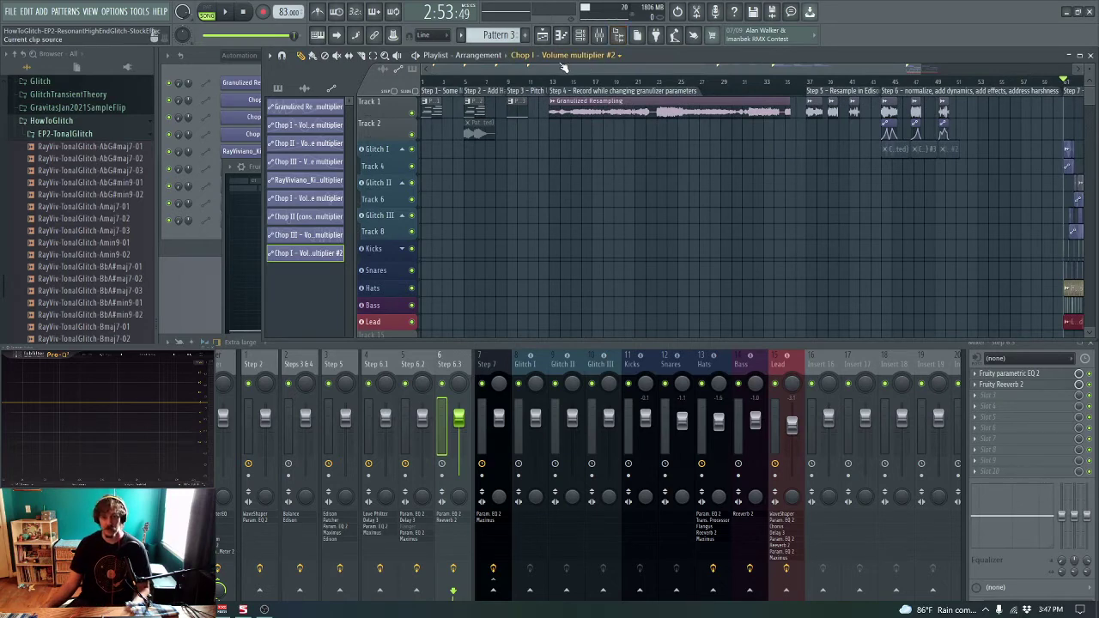
left_click_drag(562, 68, 769, 84)
scroll(835, 95, "right", 4)
scroll(722, 81, "up", 5)
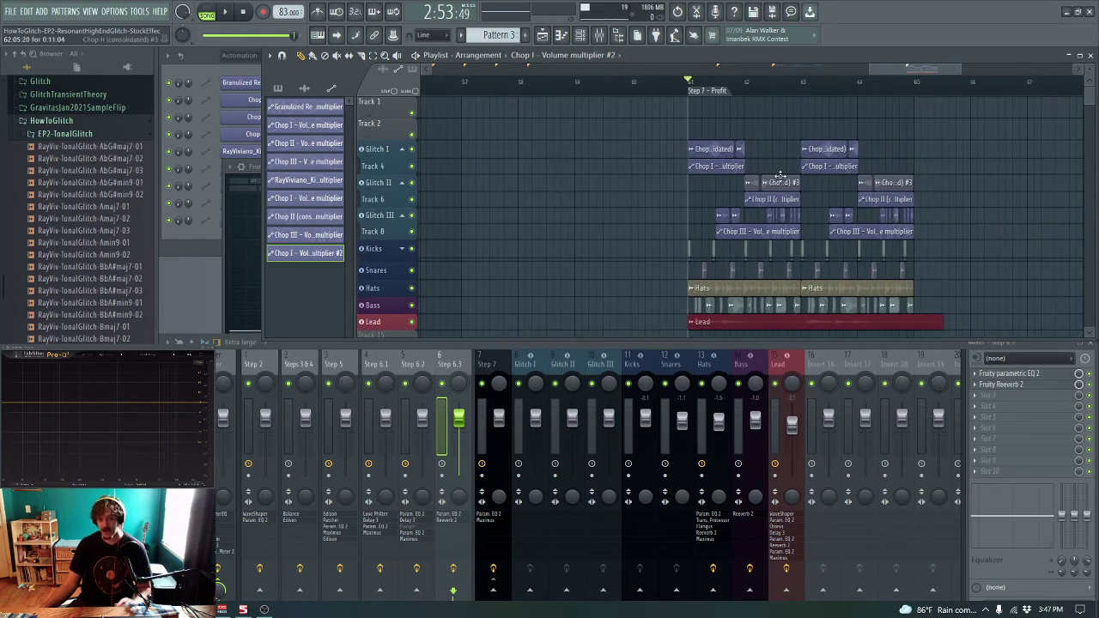
key("space")
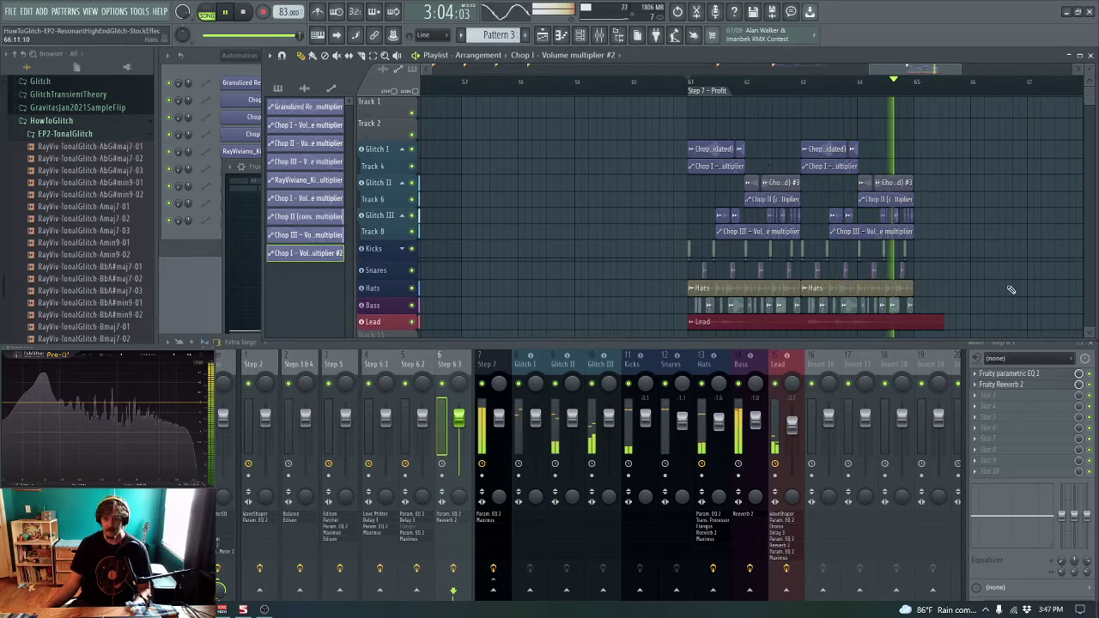
key("space")
Step: Fit the whole arrangement from Step 1 to Step 7 into the playlist view and reduce the track height
left_click_drag(893, 69, 1096, 135)
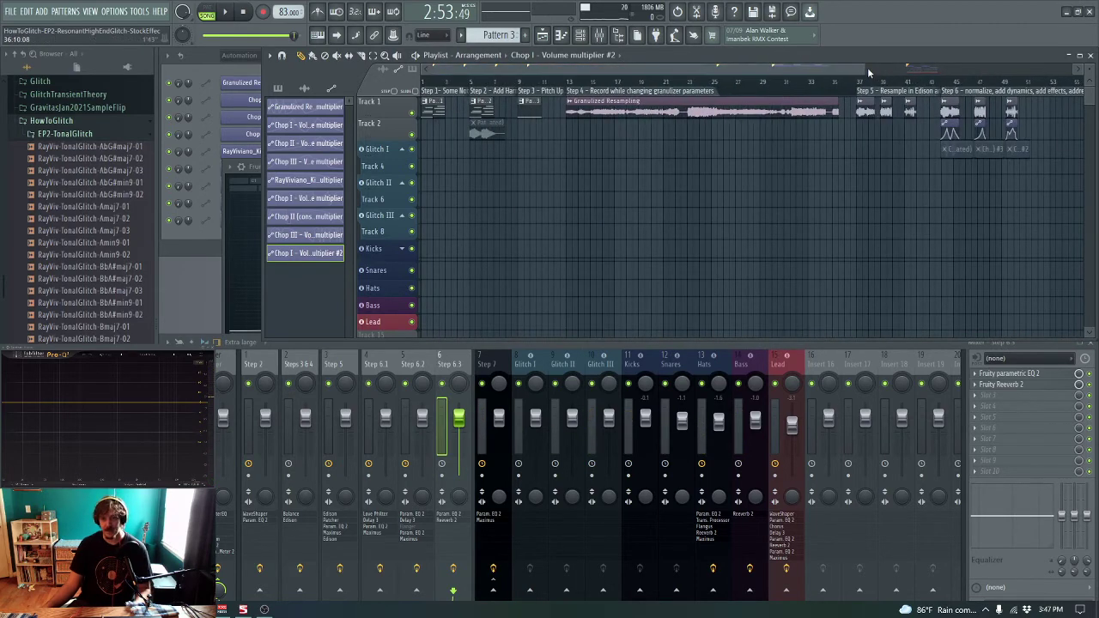
left_click_drag(867, 67, 1003, 110)
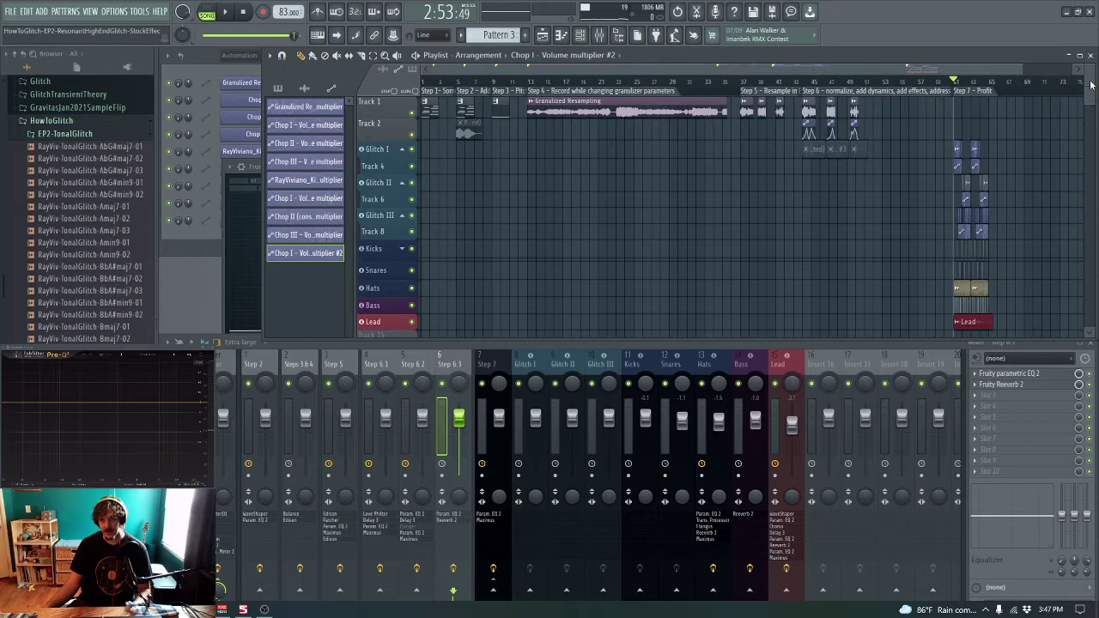
left_click_drag(1089, 69, 1089, 102)
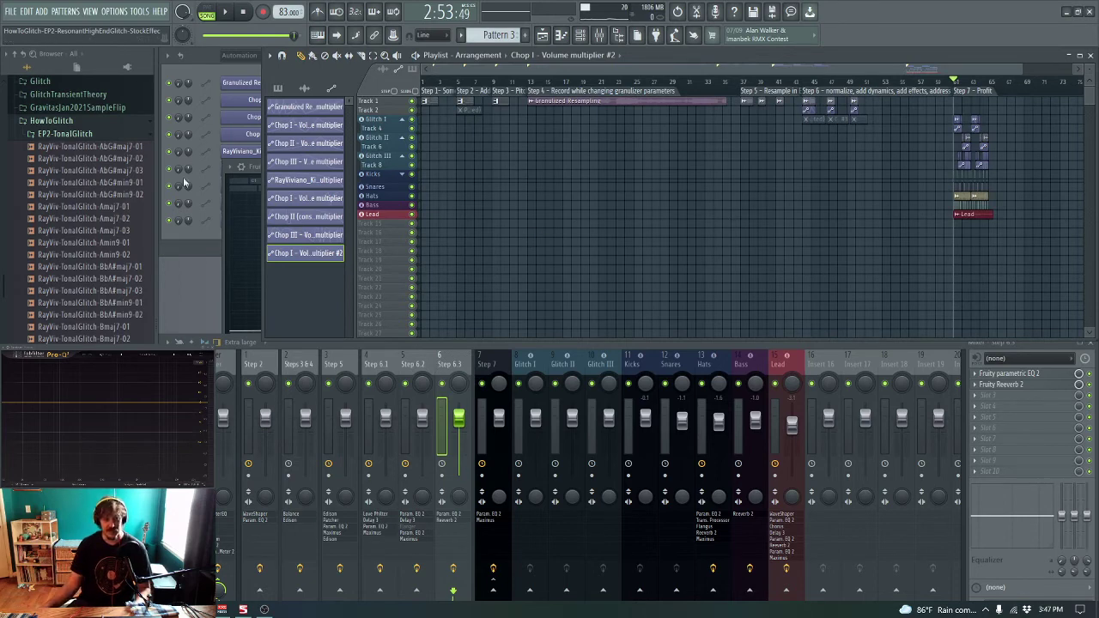
Step: Preview the RayViv-TonalGlitch-AbG#maj7-02 sample from the EP2-TonalGlitch folder
left_click(115, 159)
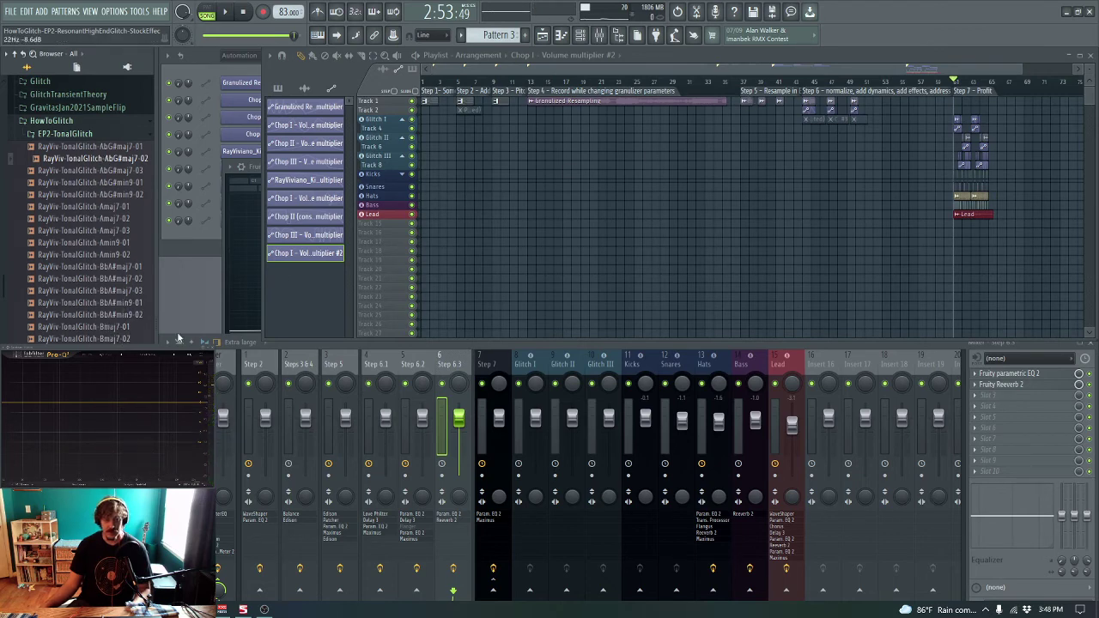
left_click(103, 350)
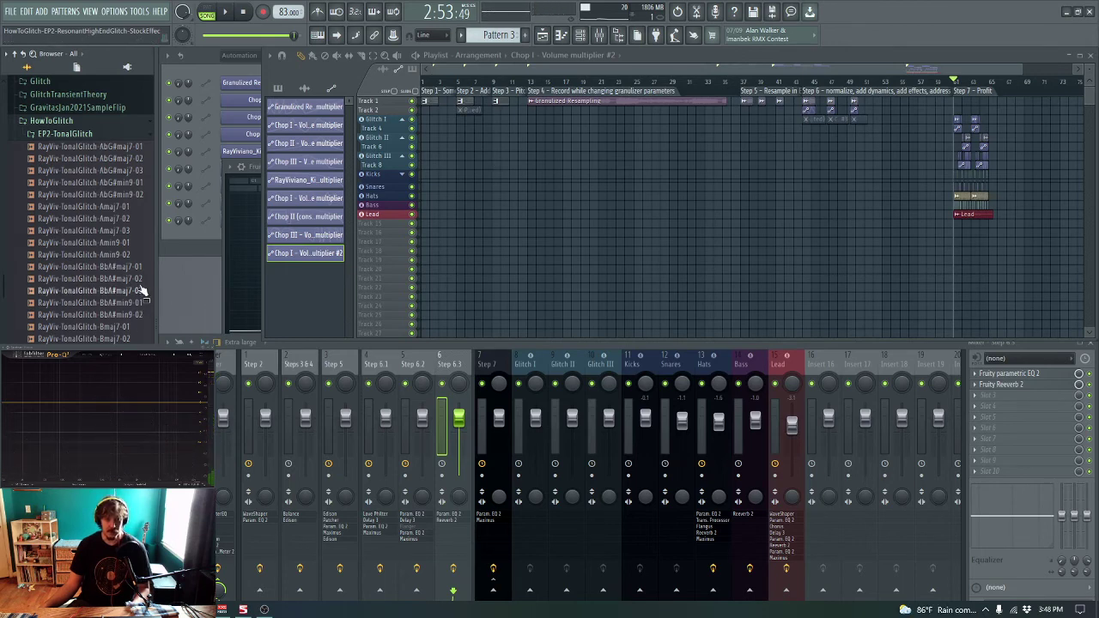
Step: Look through the tonal glitch samples in the EP2-TonalGlitch folder, covering the maj7 and min9 files across the different keys
scroll(103, 284, "down", 5)
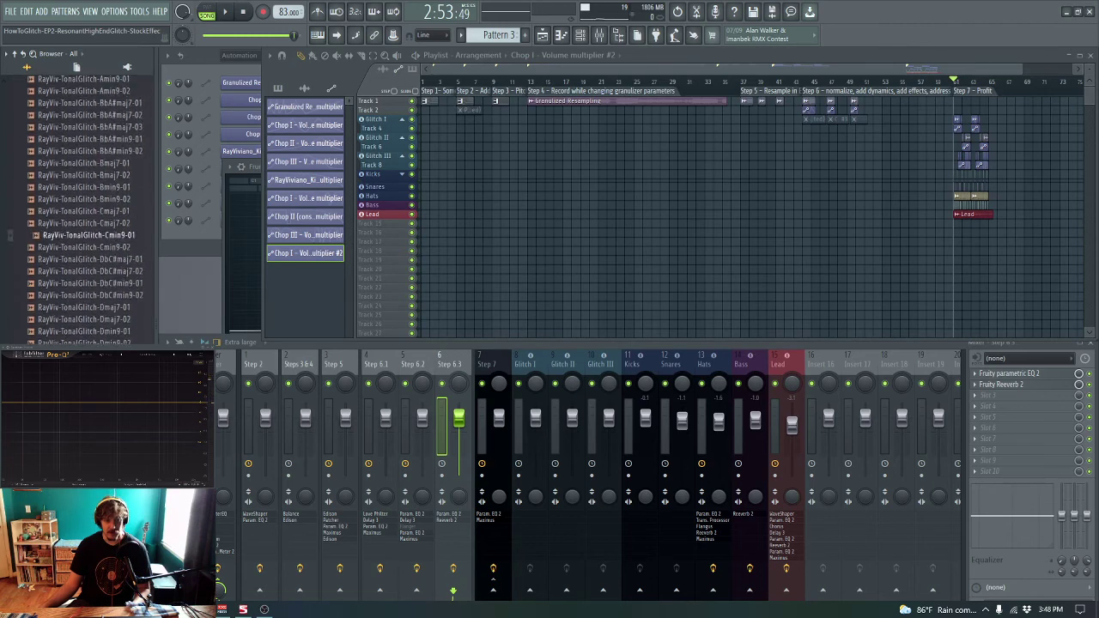
scroll(86, 210, "down", 4)
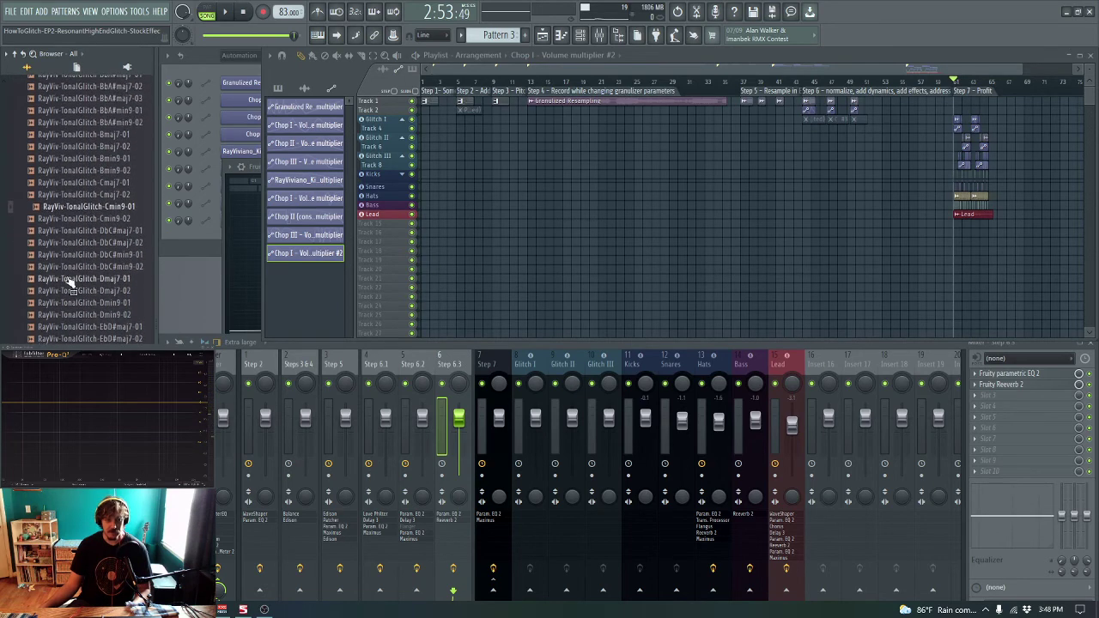
scroll(69, 284, "up", 10)
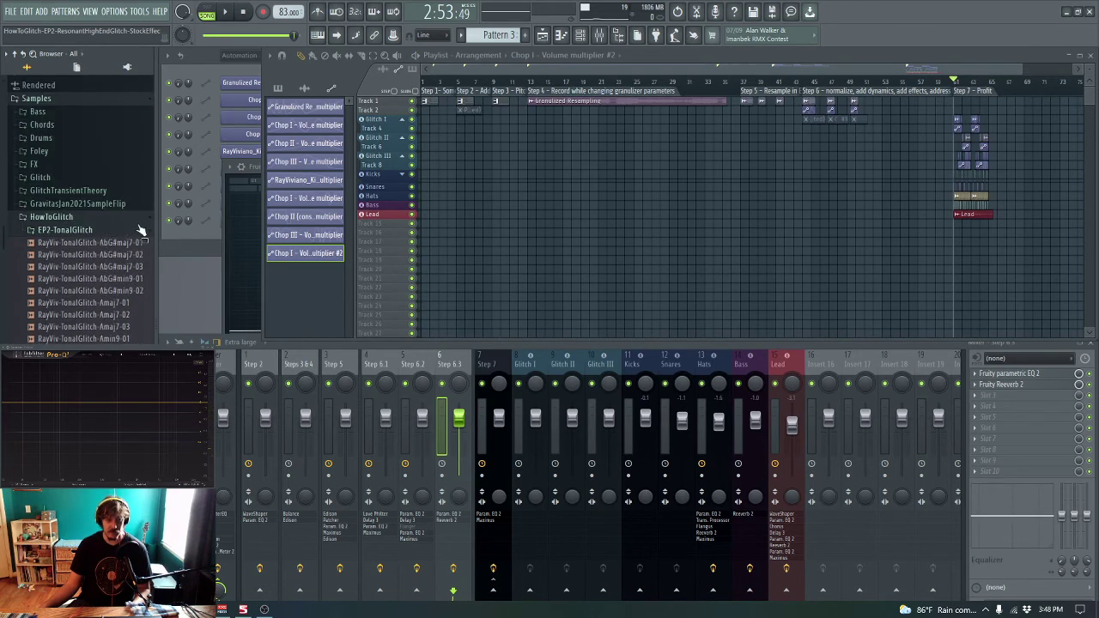
scroll(121, 316, "down", 20)
scroll(107, 309, "up", 9)
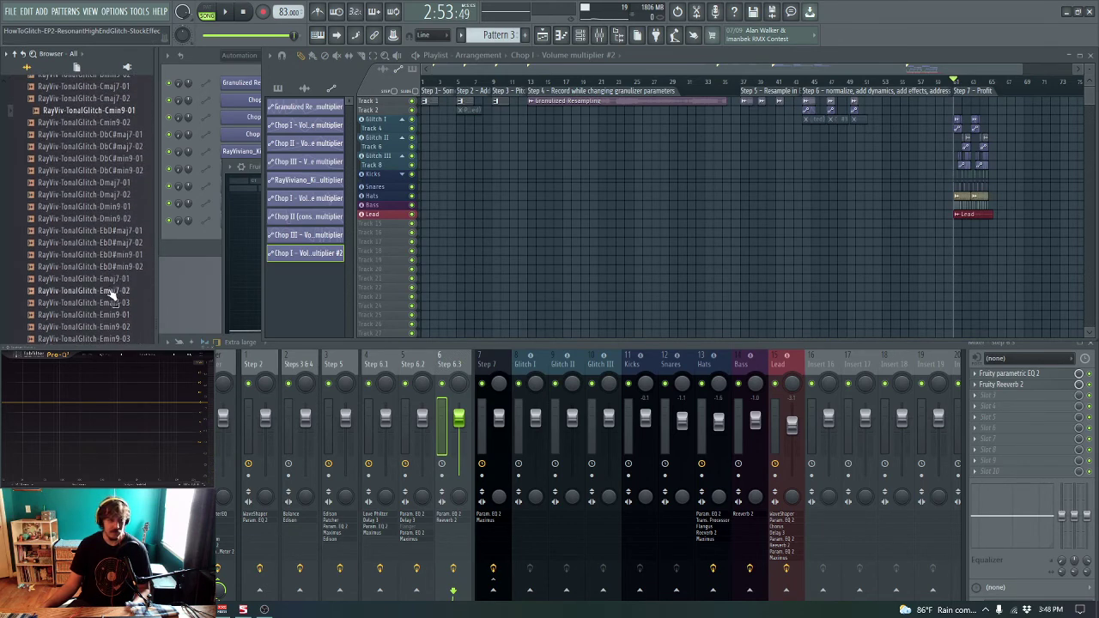
scroll(104, 330, "up", 5)
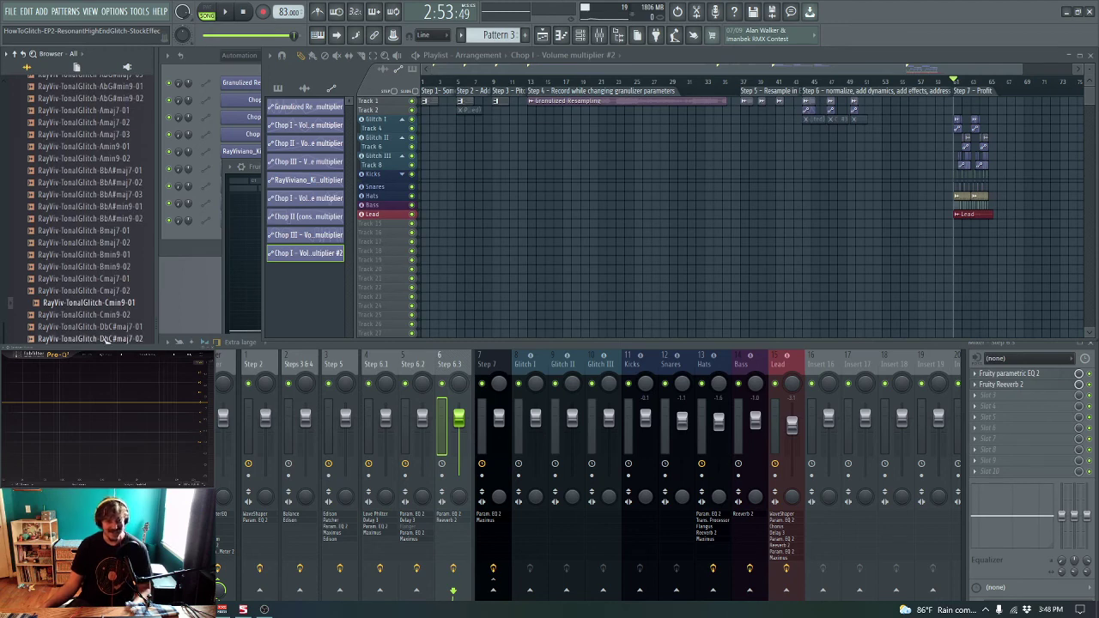
scroll(104, 335, "up", 10)
scroll(77, 240, "down", 4)
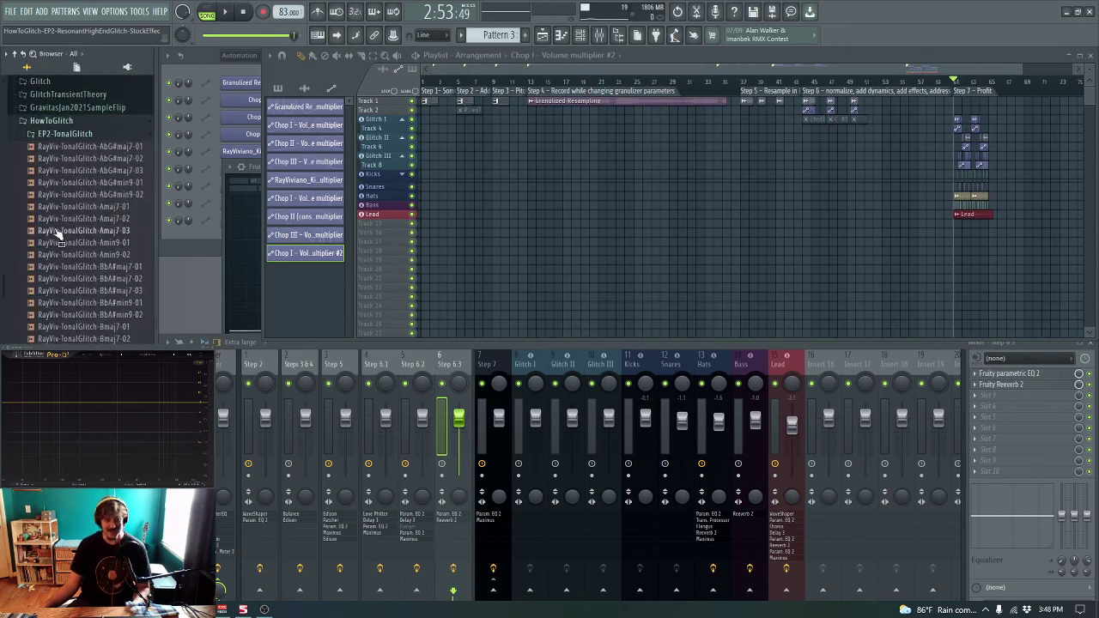